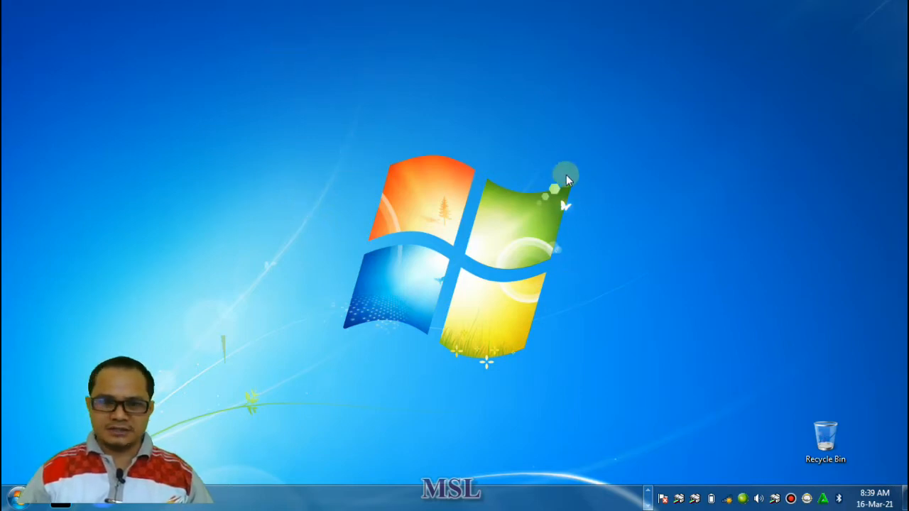
Launch Notepad through a program search and close its empty window
left_click(16, 500)
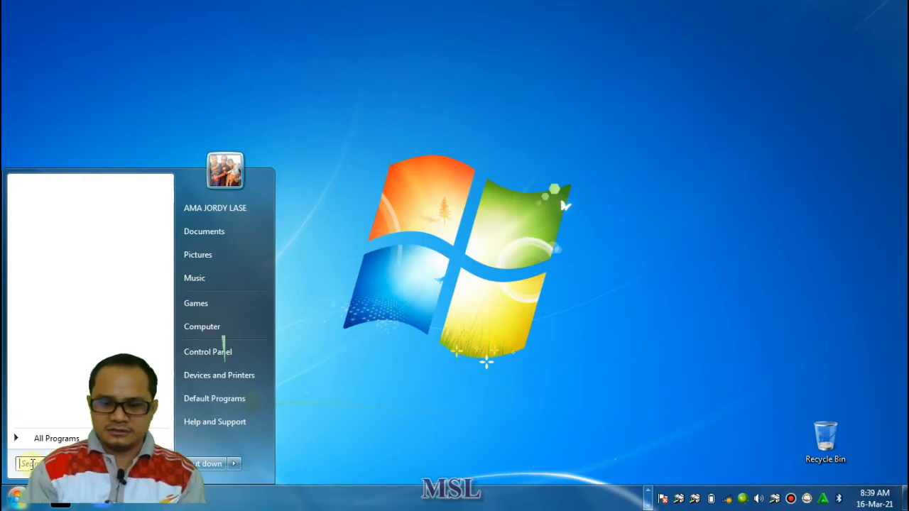
type("nop")
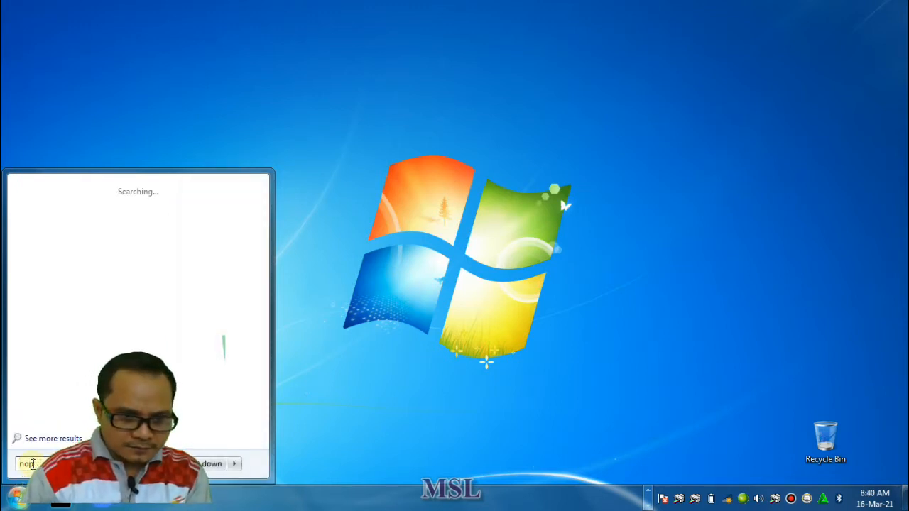
key("BackSpace")
type("tepa")
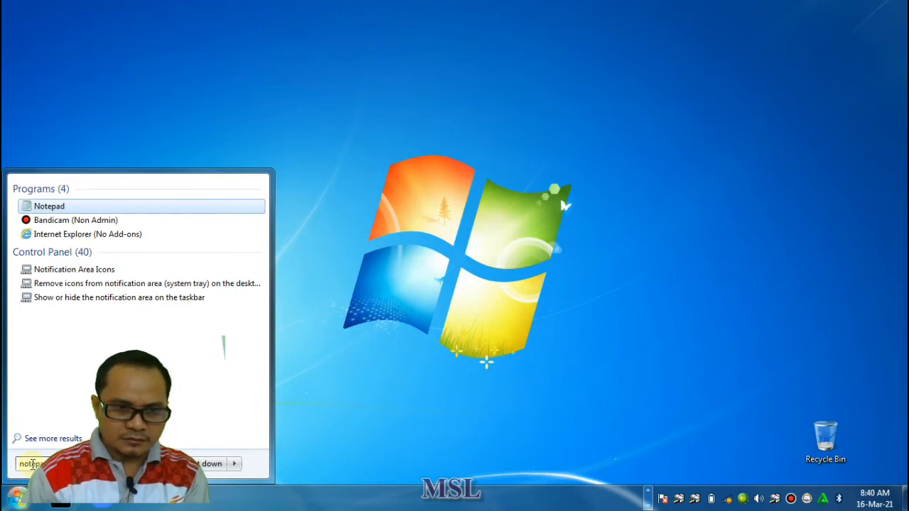
type("d")
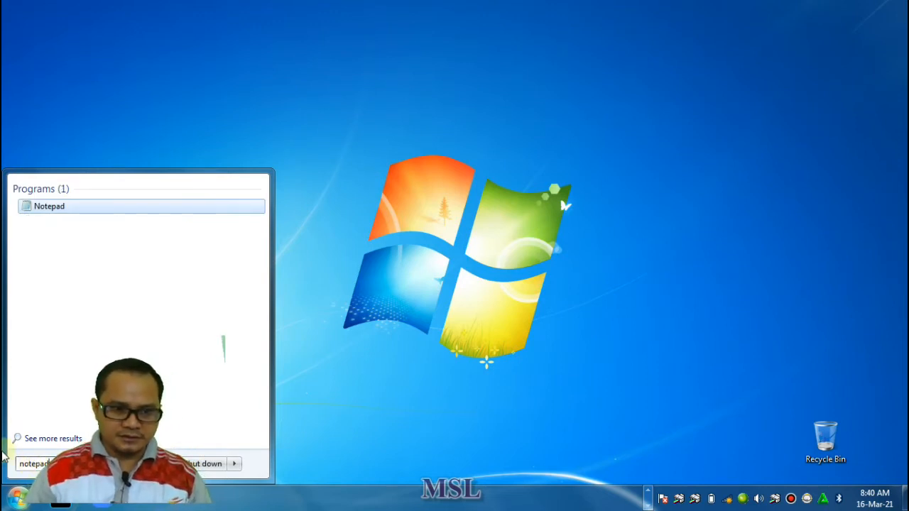
left_click(51, 211)
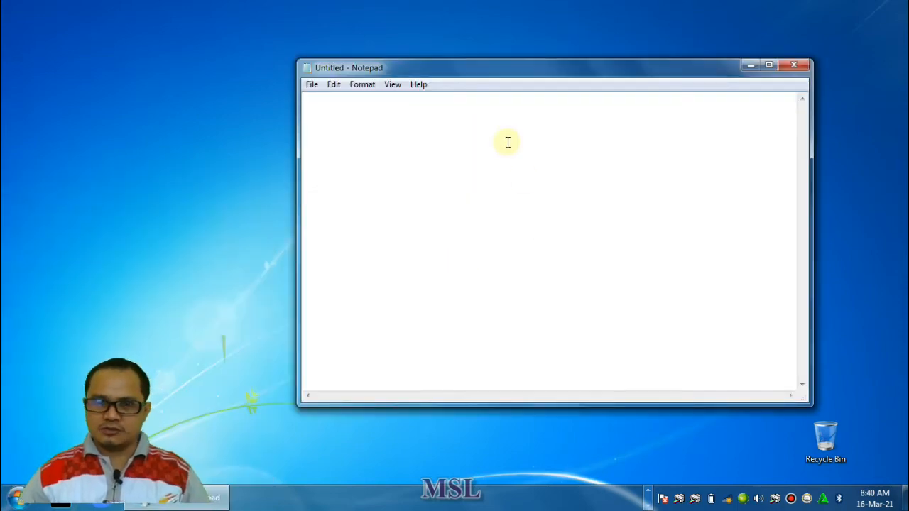
left_click(312, 102)
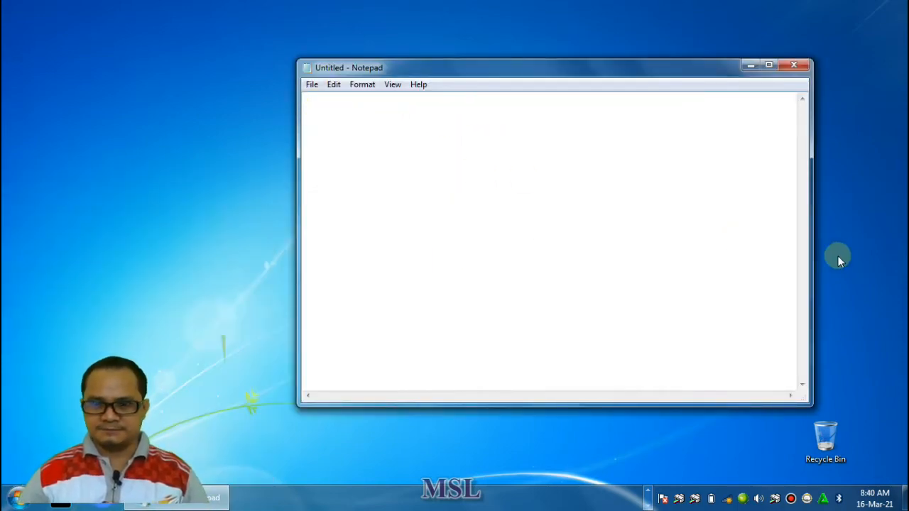
left_click(795, 65)
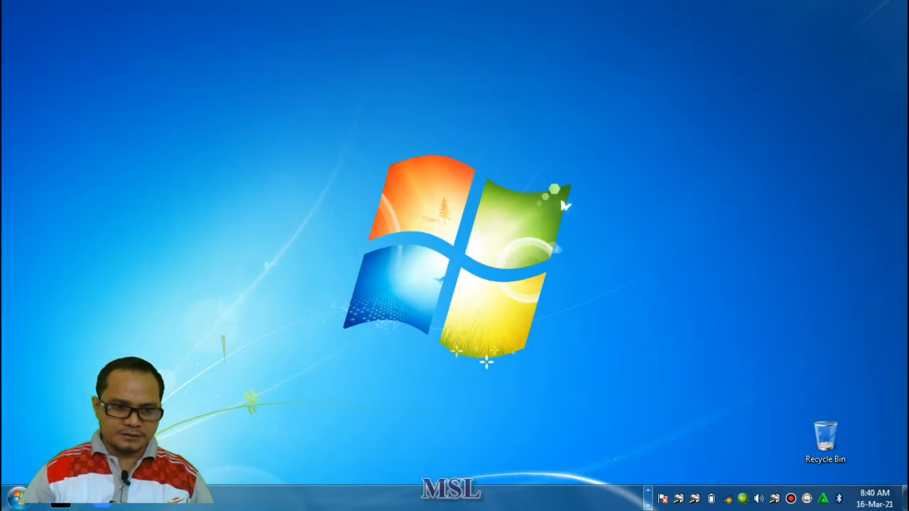
Search the installed programs for "notepad" and open a blank Notepad document
left_click(14, 502)
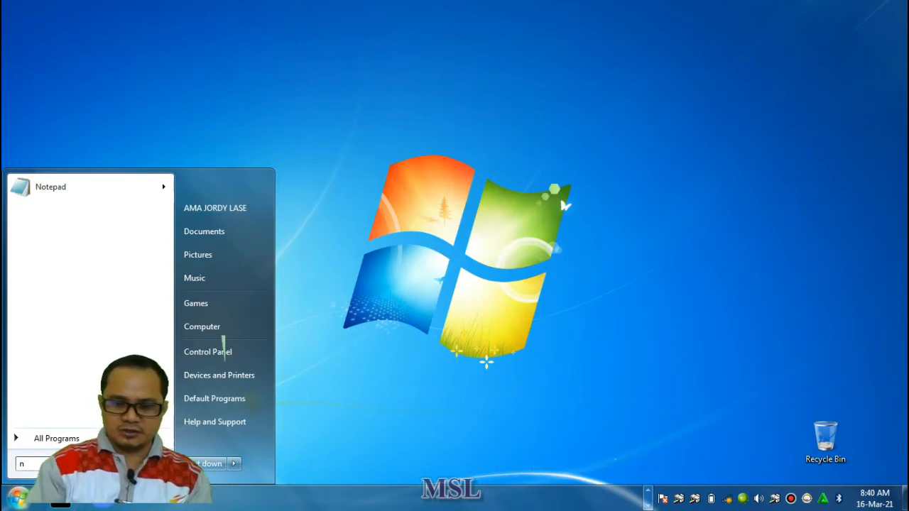
type("note")
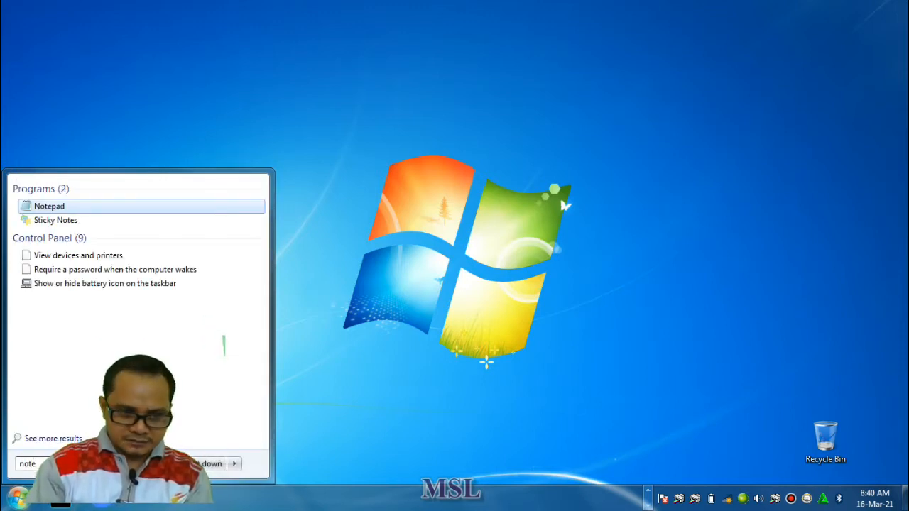
type("p")
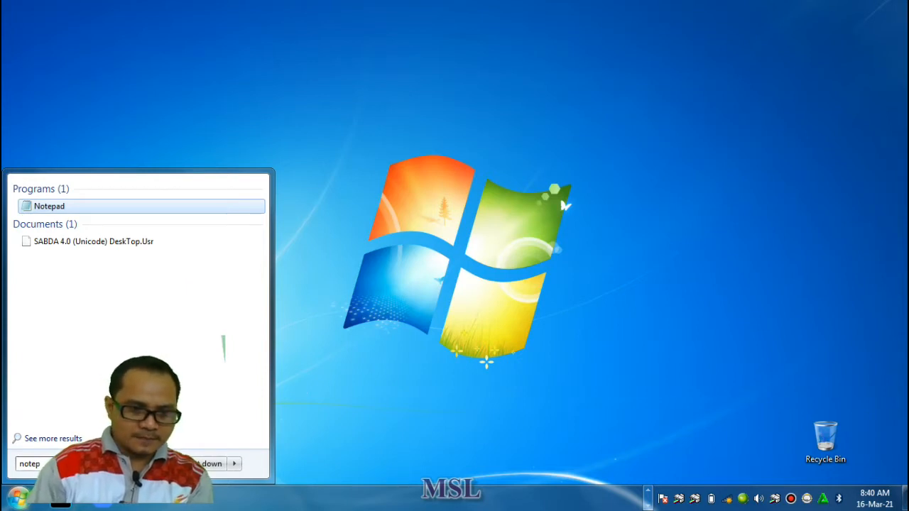
type("ad")
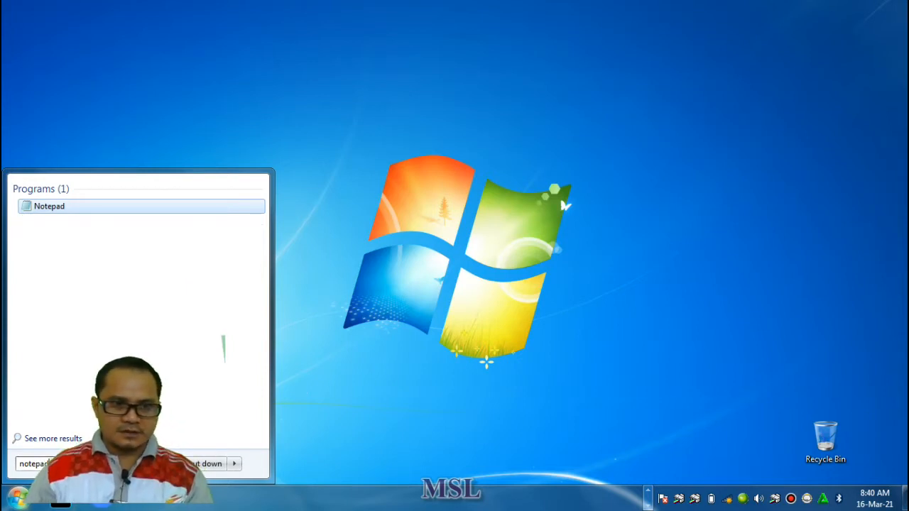
left_click(47, 207)
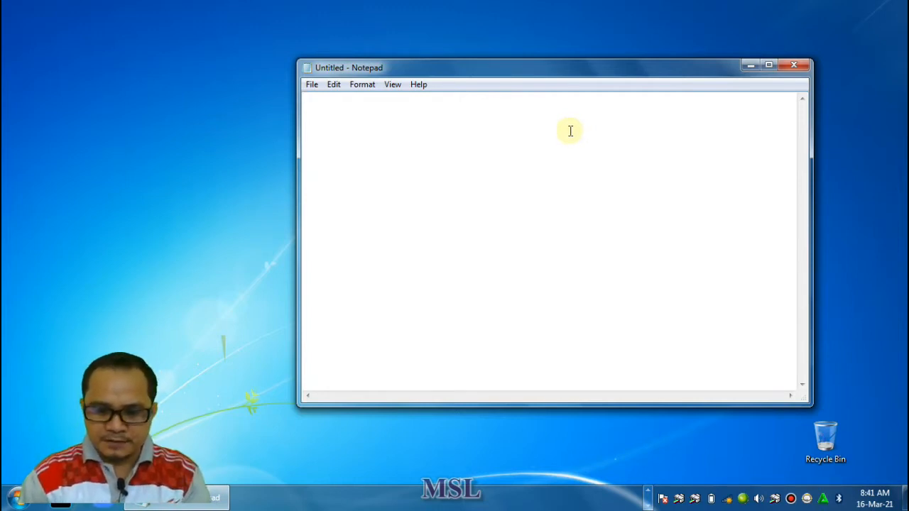
Write the sentence "Pelajaran Komputer hari ini mengenai Notepad" on the first line of the blank document
type("pelaj")
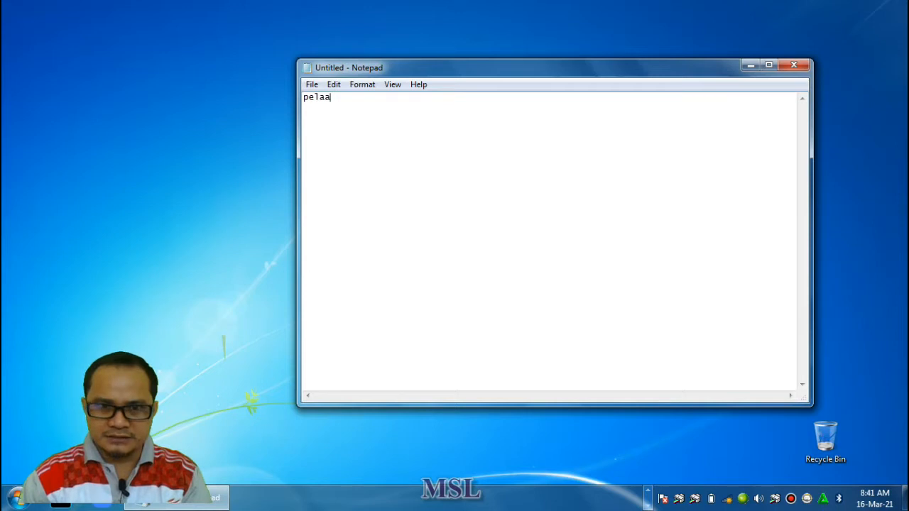
key("BackSpace")
key("BackSpace")
key("BackSpace")
key("BackSpace")
key("BackSpace")
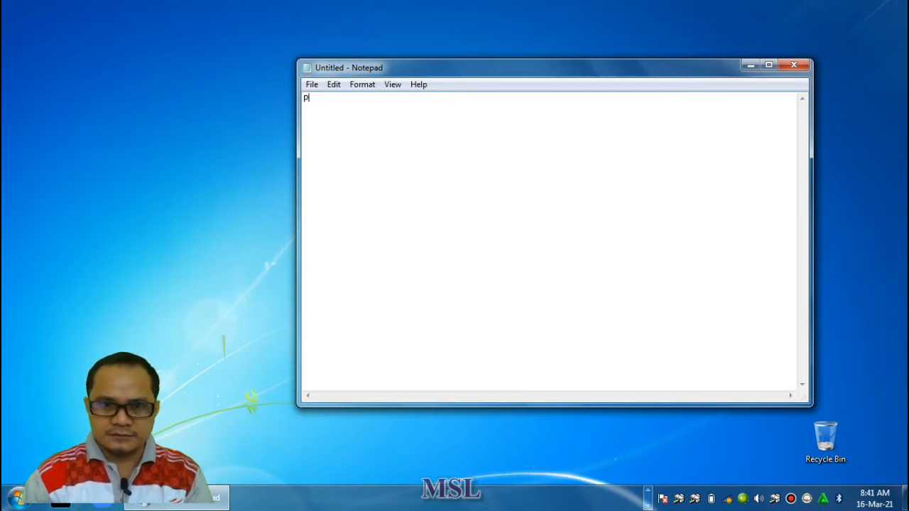
type("Pelajaran T")
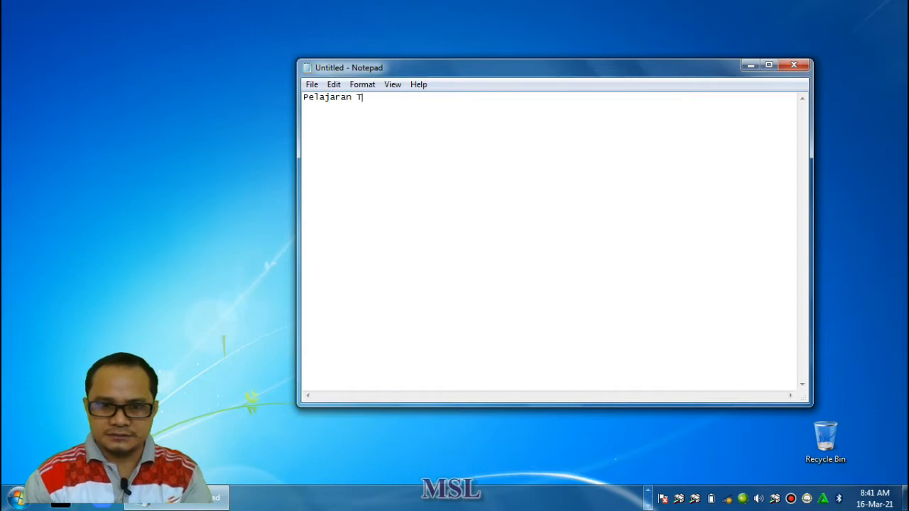
key("BackSpace")
type("Komp")
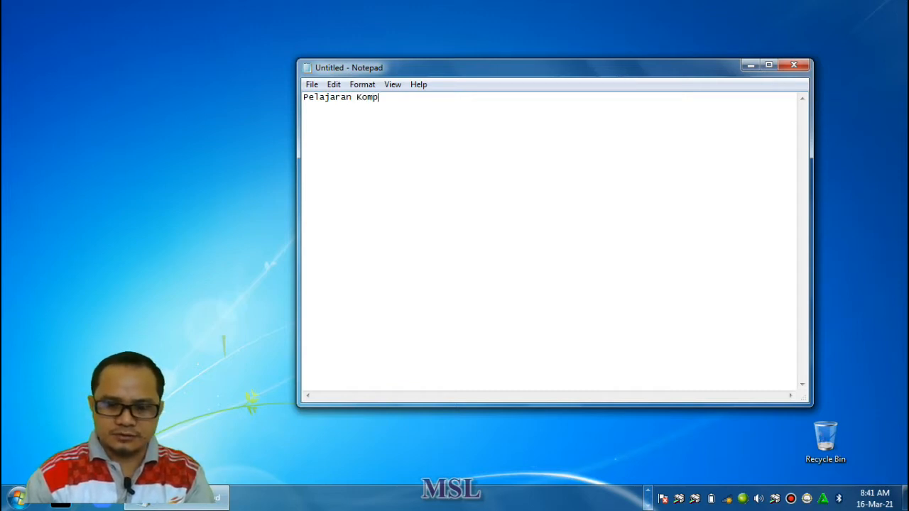
type("uter hari i")
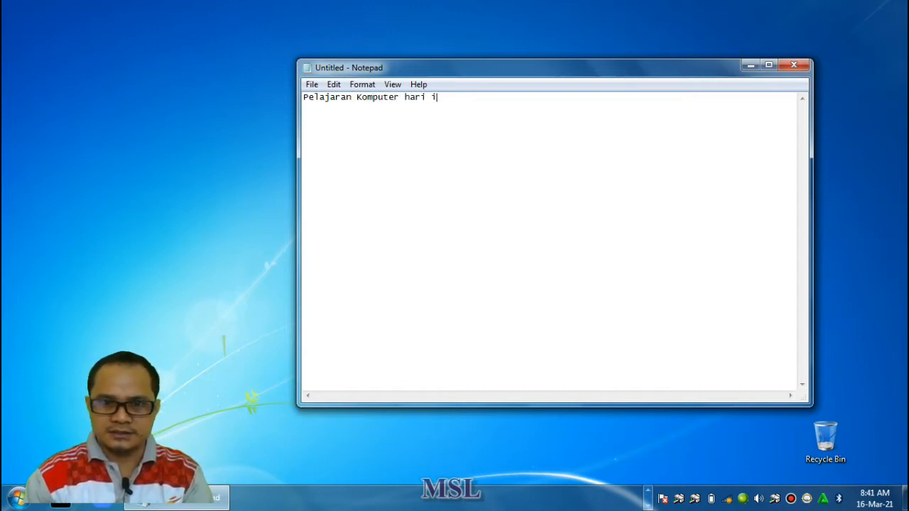
type("ni mengenai ")
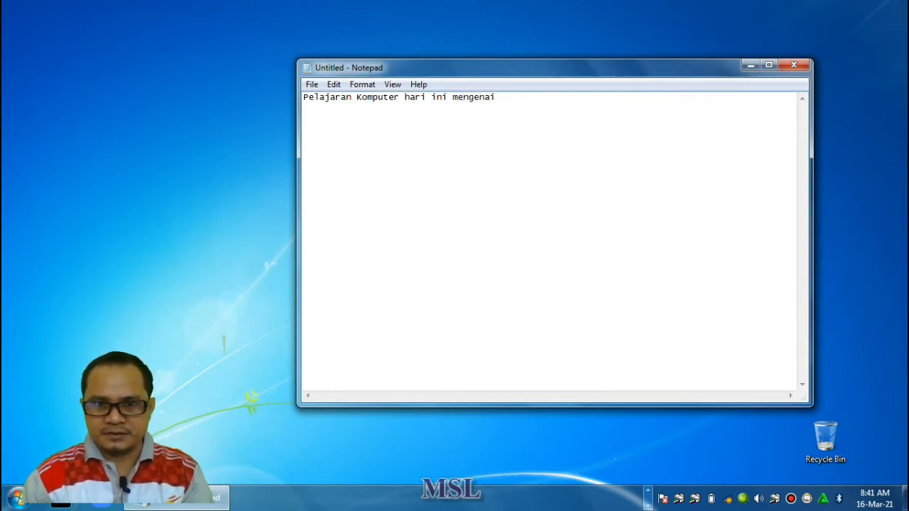
type("Notepad")
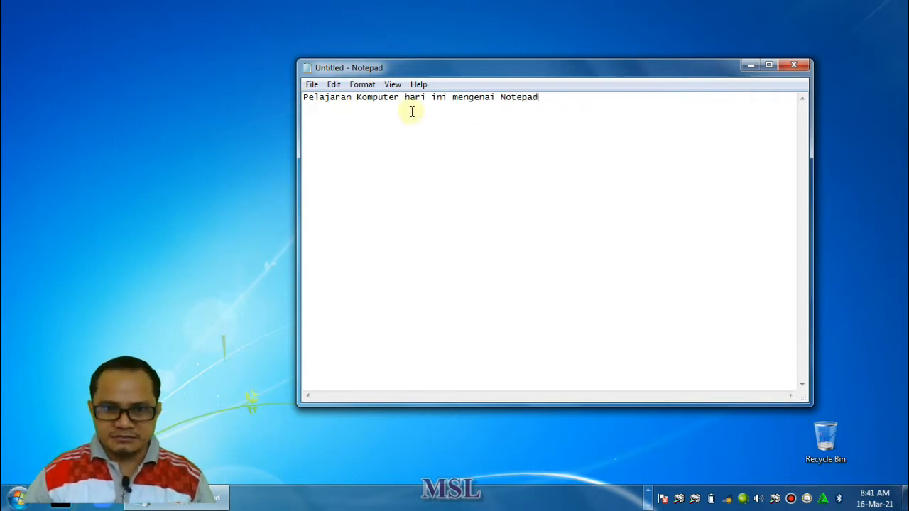
Open the font settings for the document text and choose the Lucida Fax font in Regular style
left_click_drag(543, 101, 299, 100)
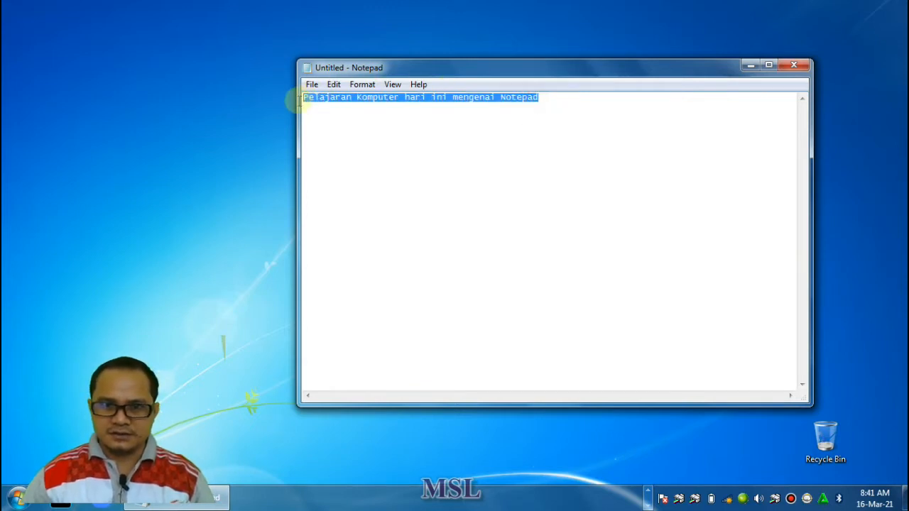
left_click(542, 99)
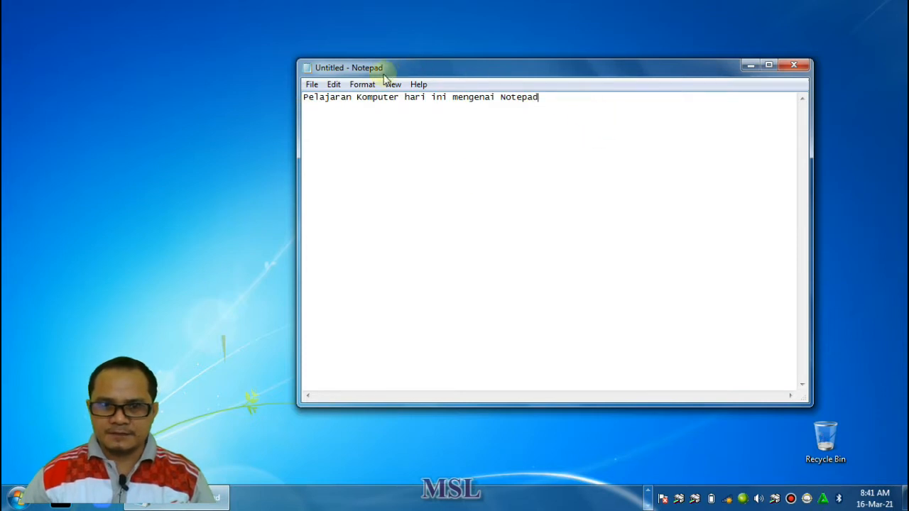
left_click(361, 86)
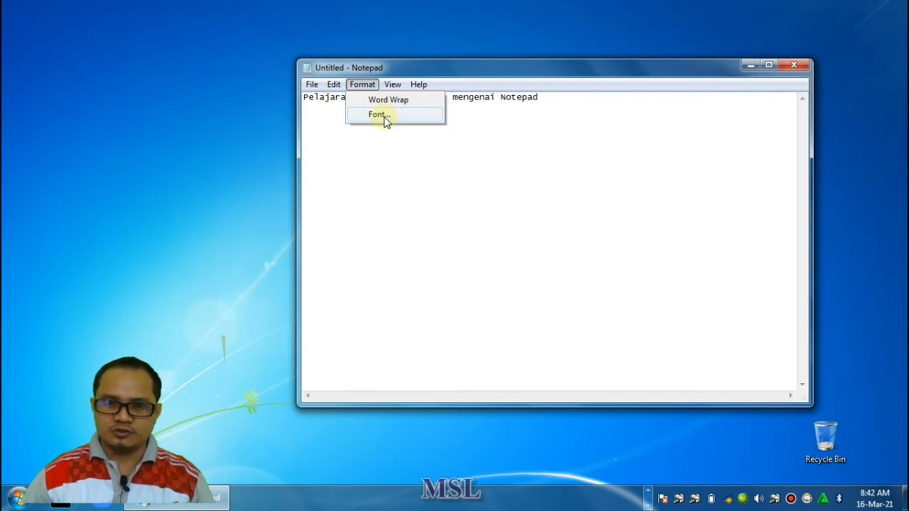
left_click(383, 115)
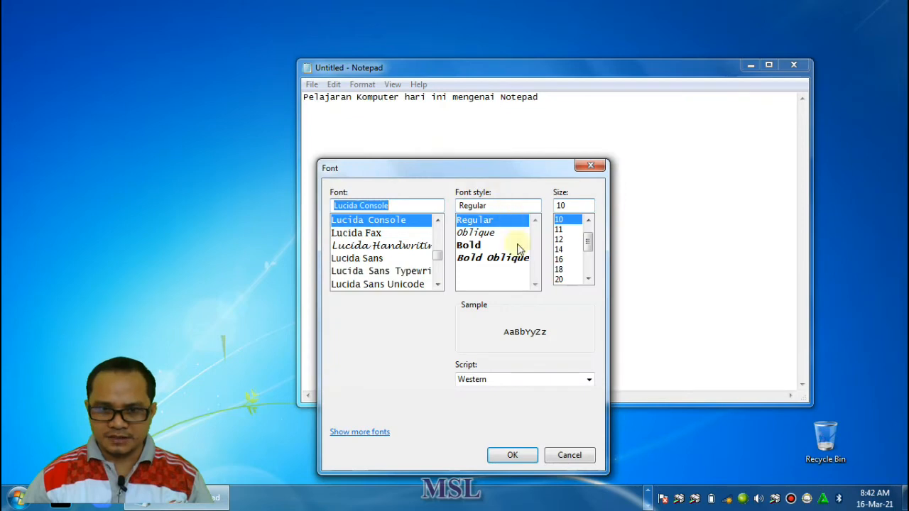
left_click(366, 246)
left_click(358, 233)
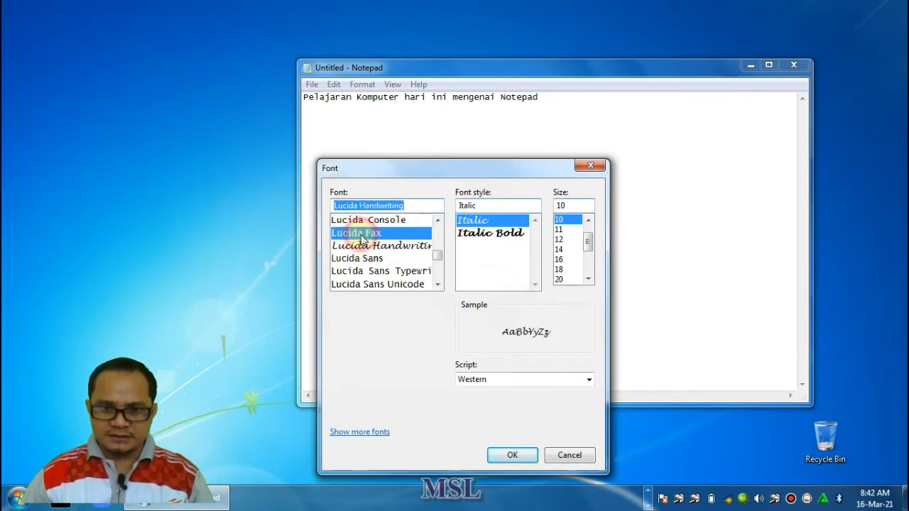
left_click(369, 259)
left_click(373, 271)
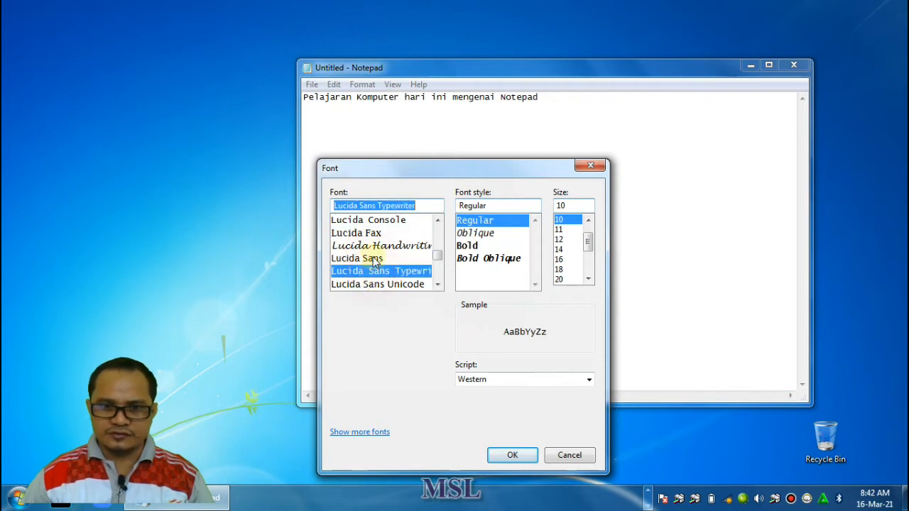
left_click(374, 245)
left_click(361, 233)
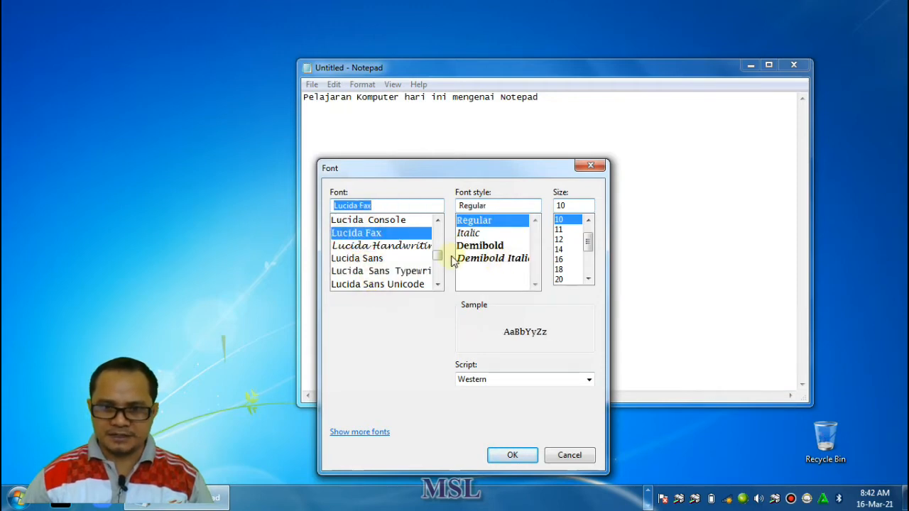
left_click_drag(438, 257, 439, 239)
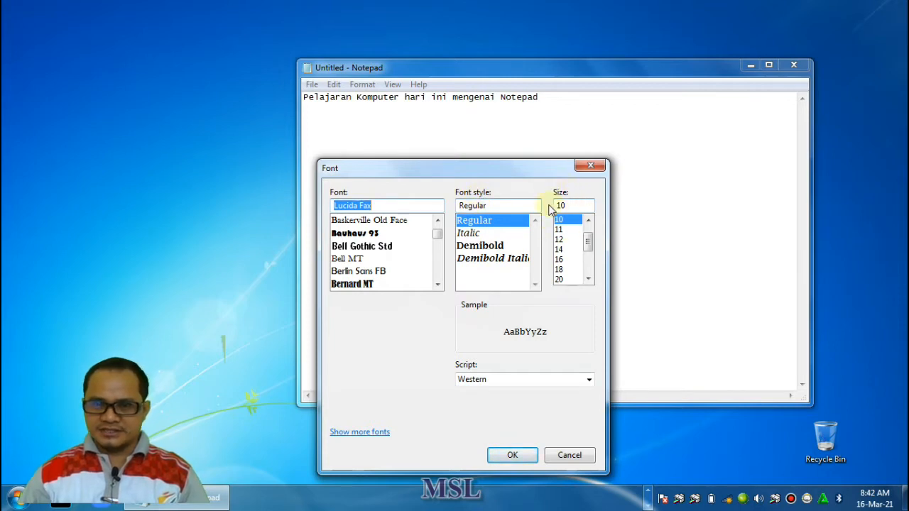
Set the font size to 14 and apply the font settings to the text
left_click(559, 240)
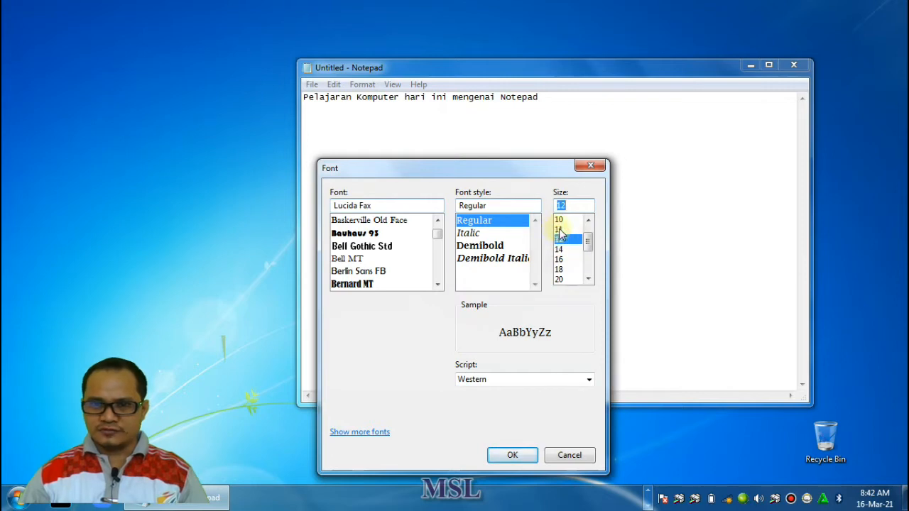
left_click(560, 229)
left_click(564, 250)
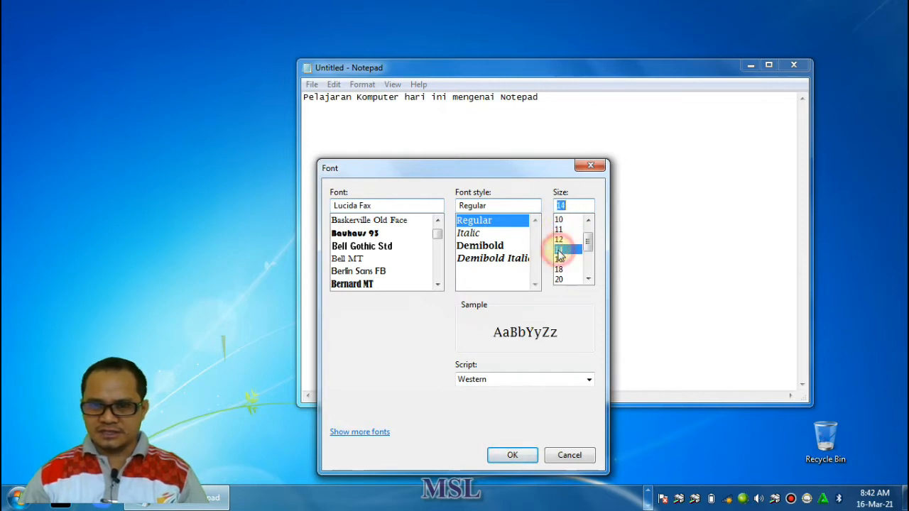
left_click(513, 454)
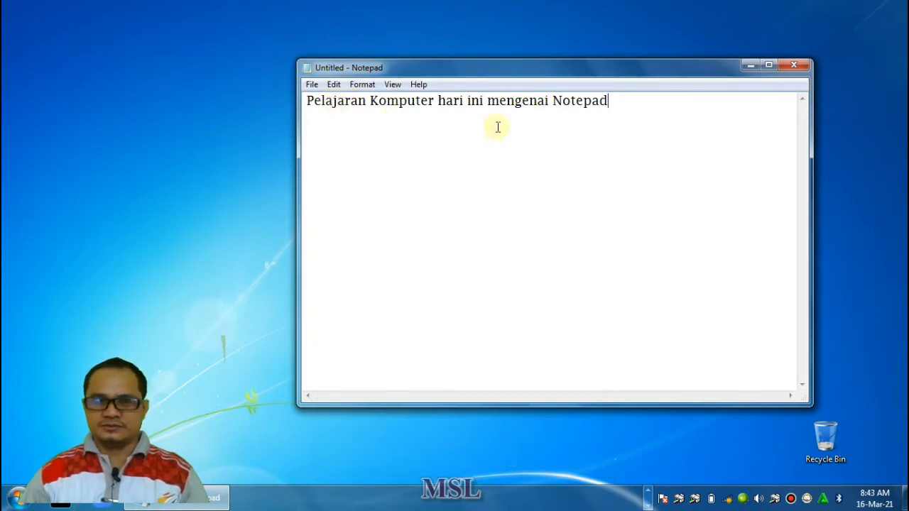
Change the document text's font to Magneto in Bold style at size 16 and apply it
left_click(365, 84)
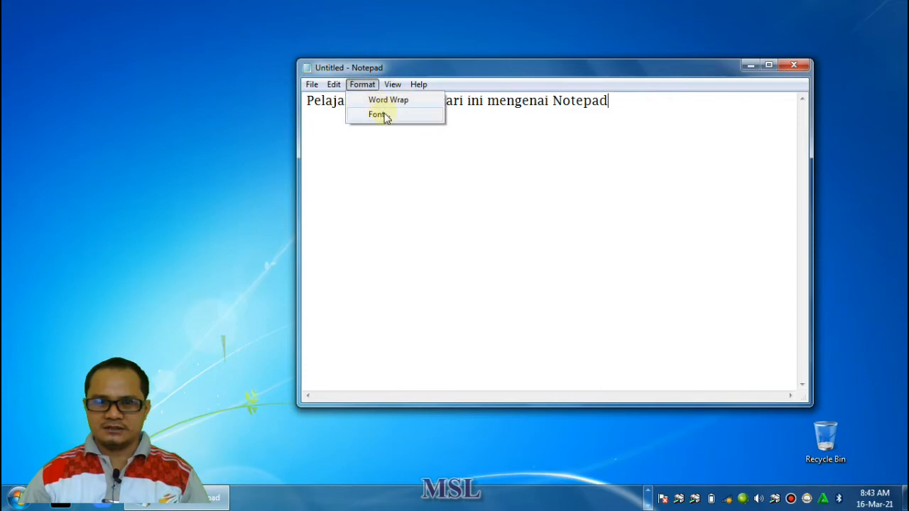
left_click(377, 114)
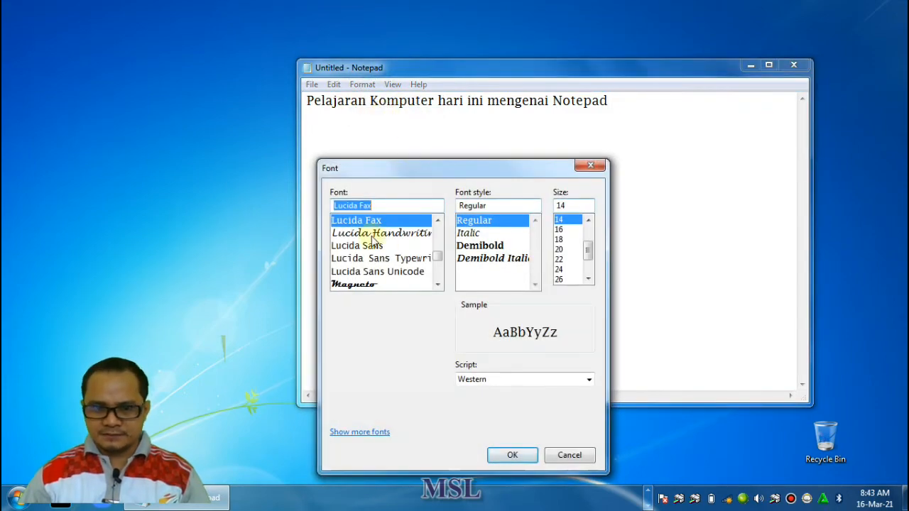
left_click(355, 245)
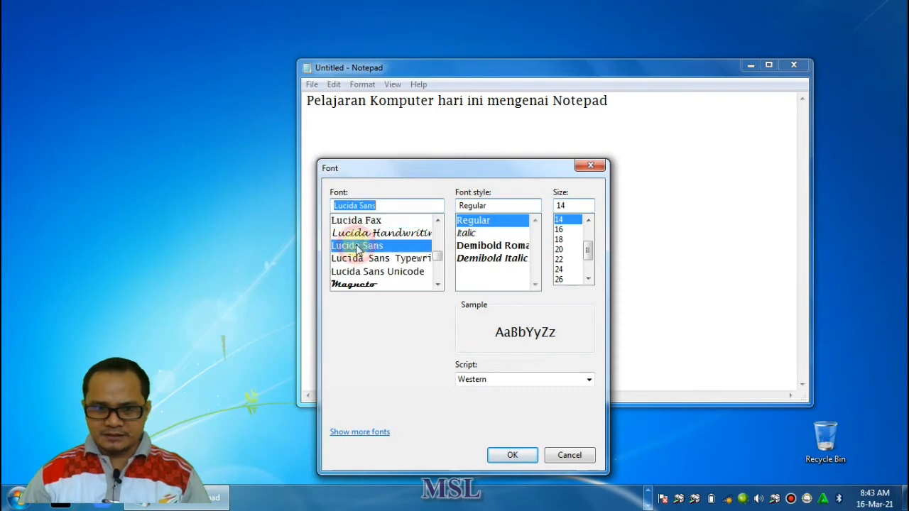
left_click(356, 287)
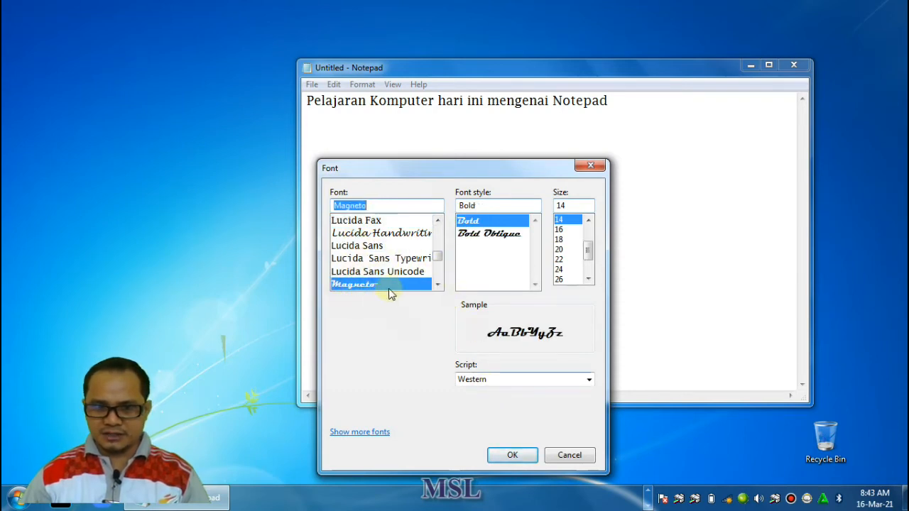
left_click(560, 230)
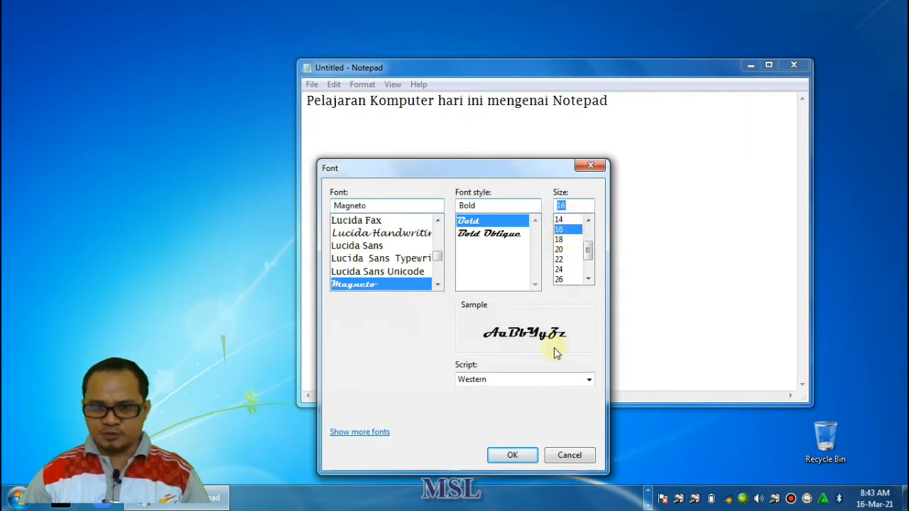
left_click(513, 455)
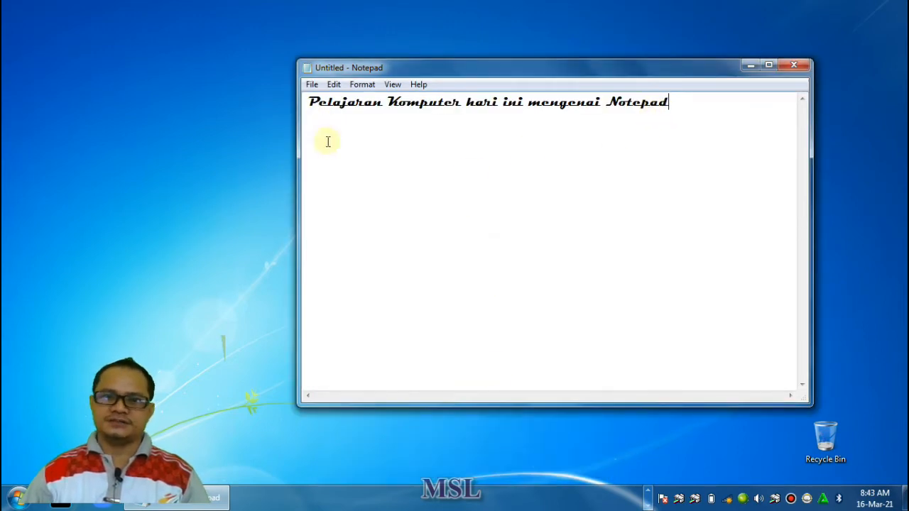
Switch Word Wrap on, off and on again for the document
left_click(366, 84)
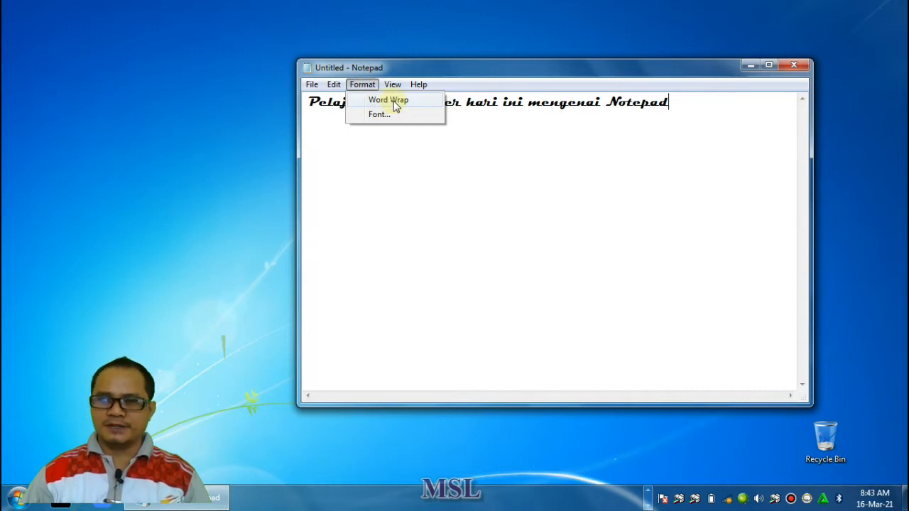
left_click(395, 103)
left_click(361, 85)
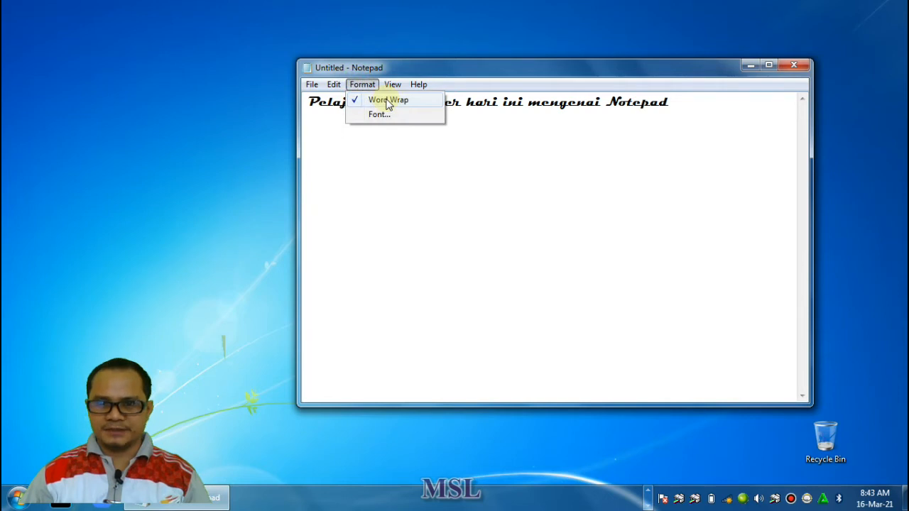
left_click(388, 102)
left_click(363, 84)
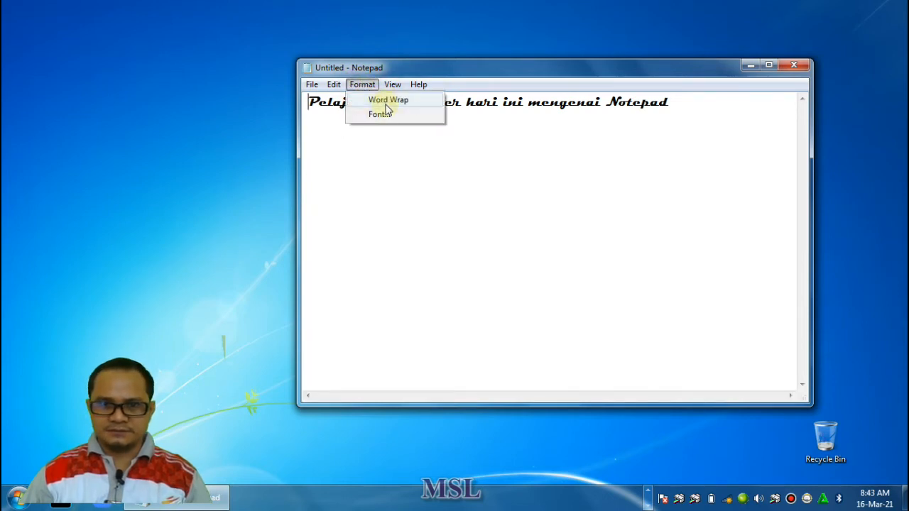
left_click(403, 101)
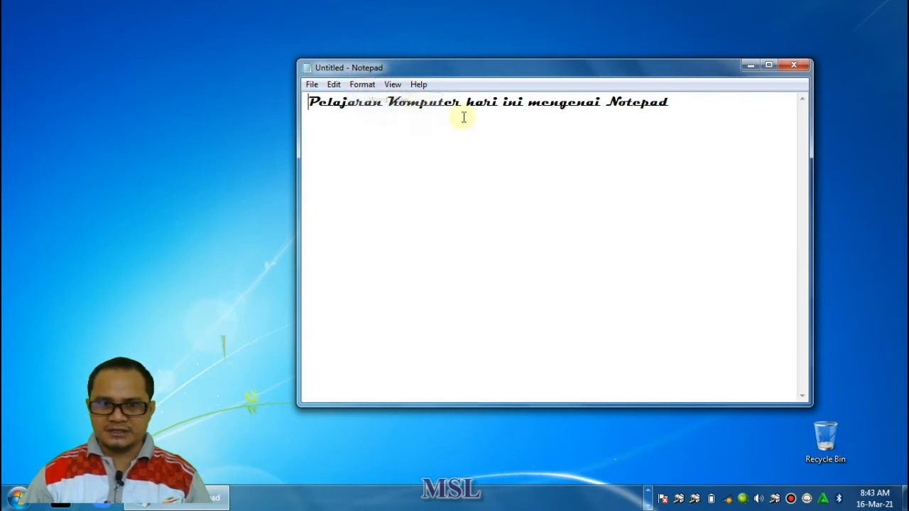
Select the whole sentence and turn Word Wrap off
left_click_drag(682, 112, 304, 102)
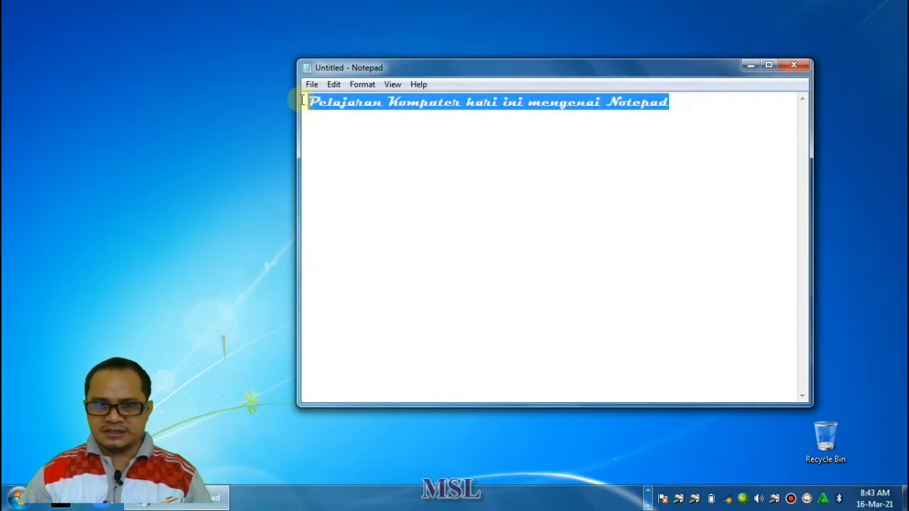
left_click(363, 85)
left_click(391, 100)
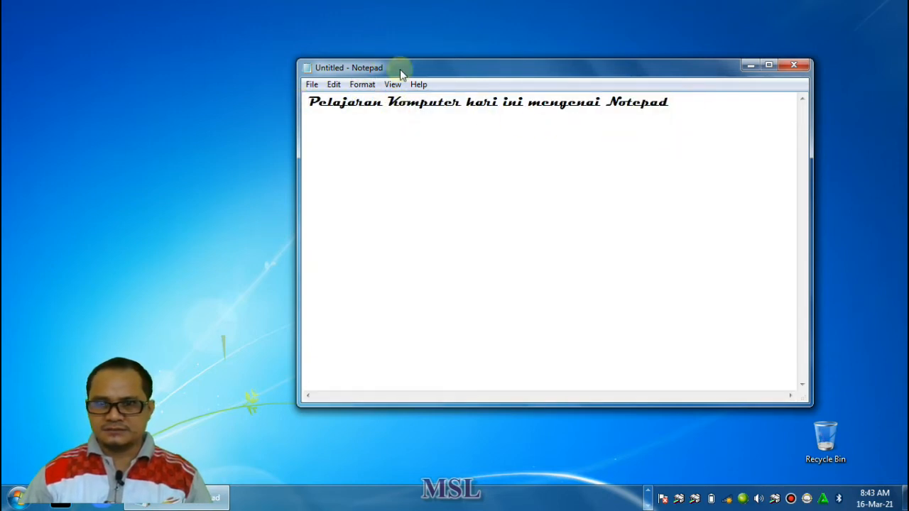
Open the font settings for the document text and choose the Microsoft JhengHei UI font in Bold style
left_click(362, 85)
left_click(377, 115)
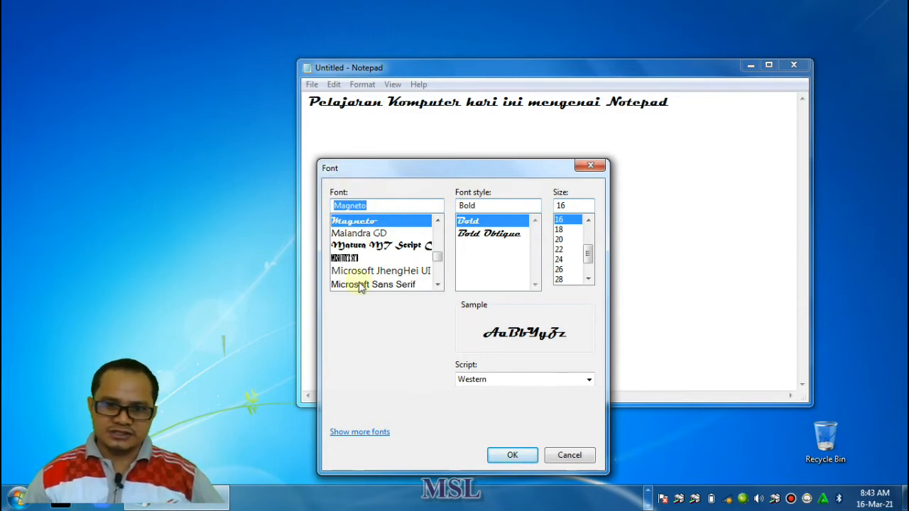
left_click(371, 235)
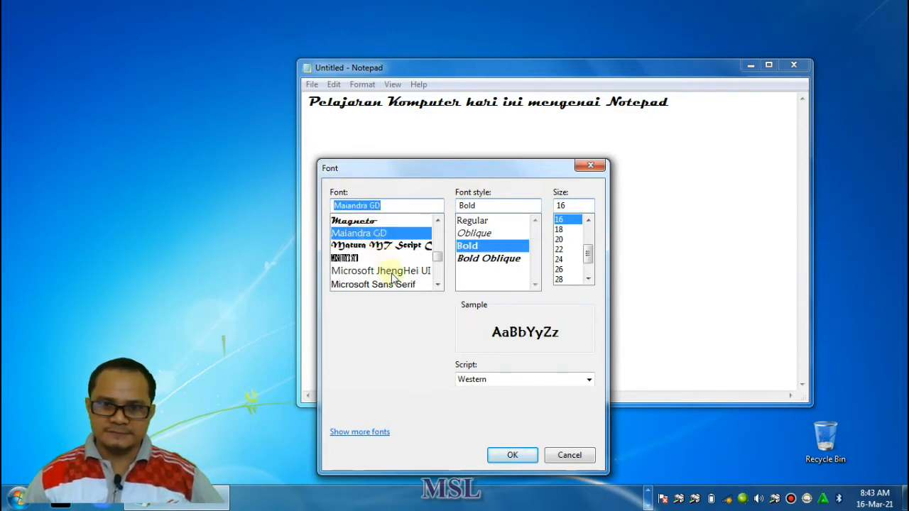
left_click(360, 273)
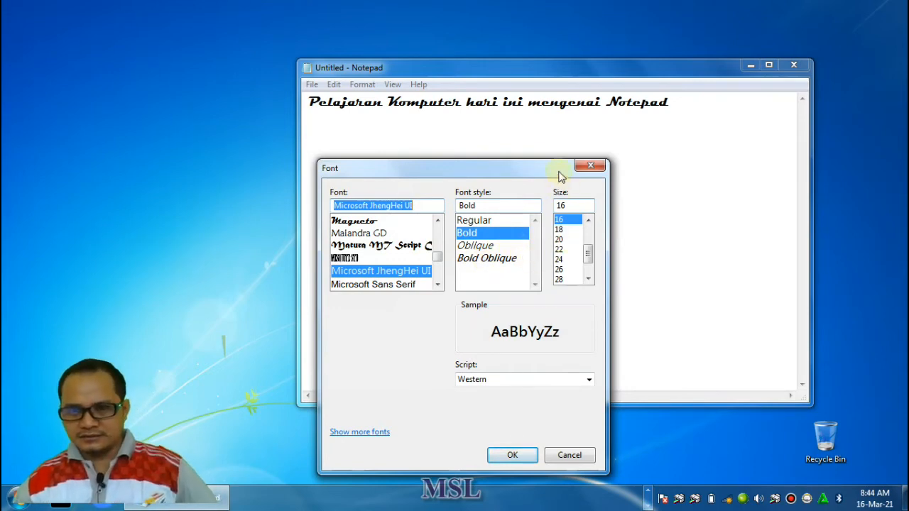
Set the font size to 20 and apply the new font settings to the text
left_click(559, 230)
left_click(559, 241)
left_click(559, 230)
left_click(559, 221)
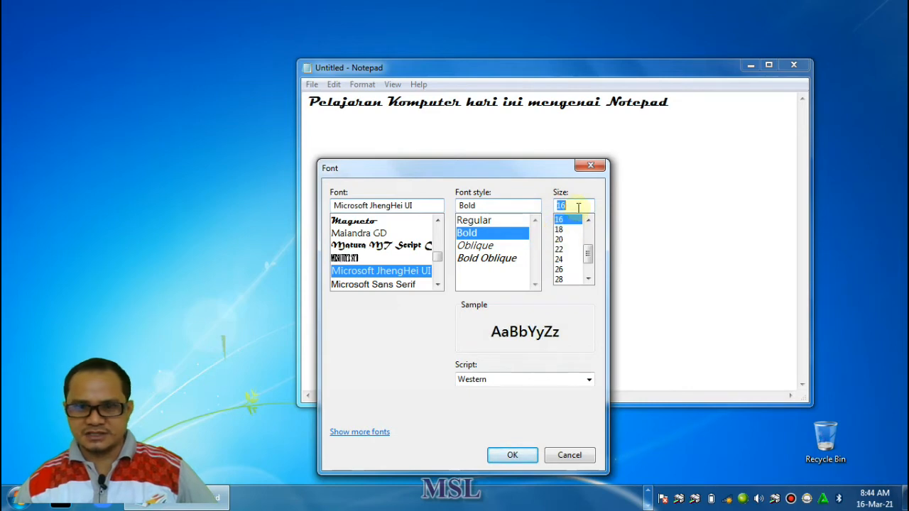
left_click(572, 240)
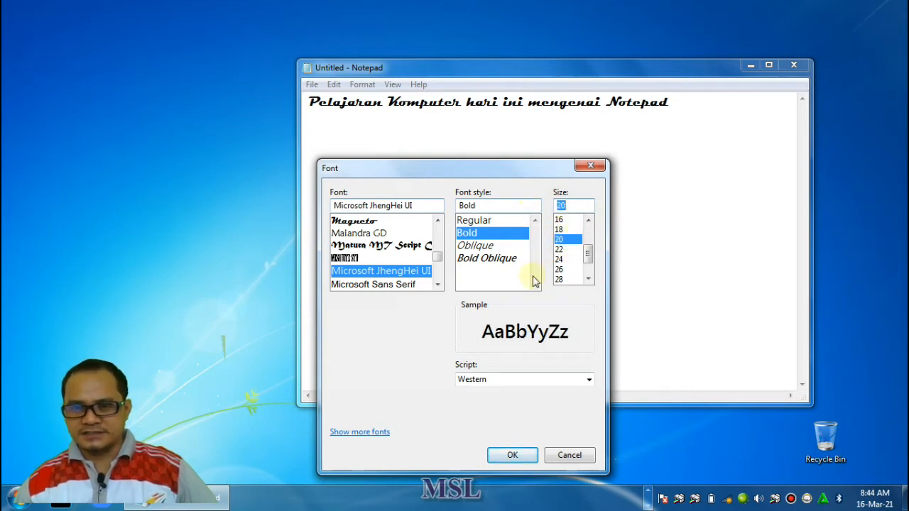
left_click(514, 455)
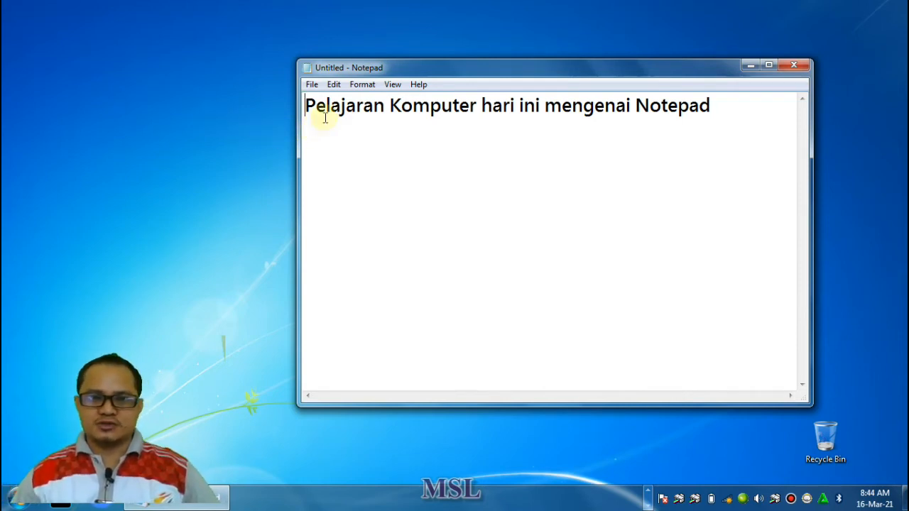
left_click(333, 85)
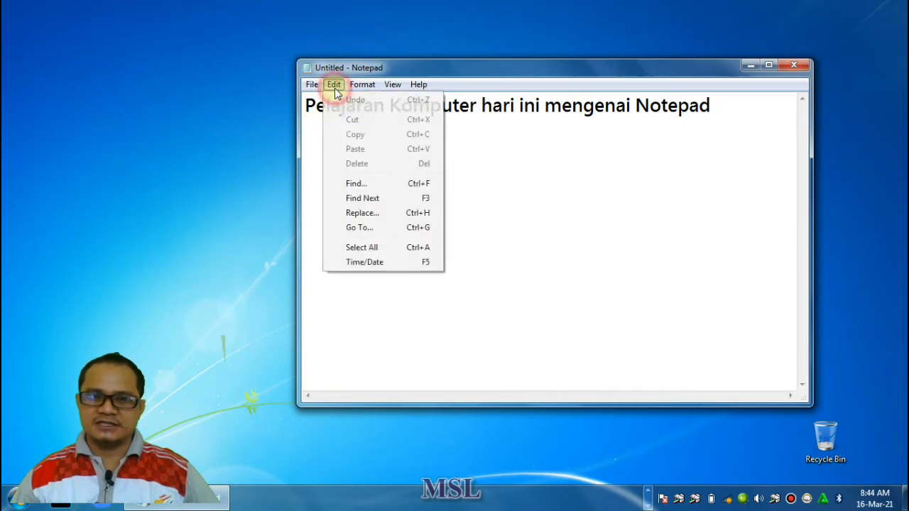
left_click(603, 277)
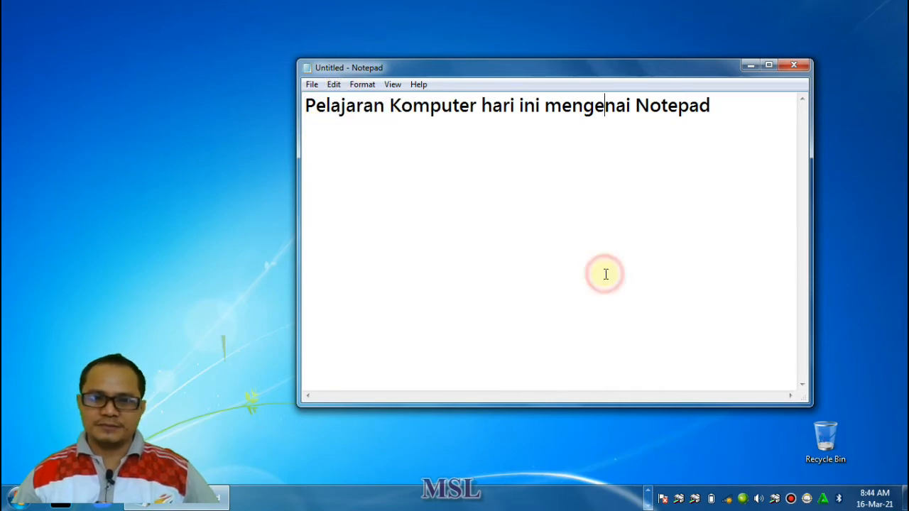
left_click(334, 86)
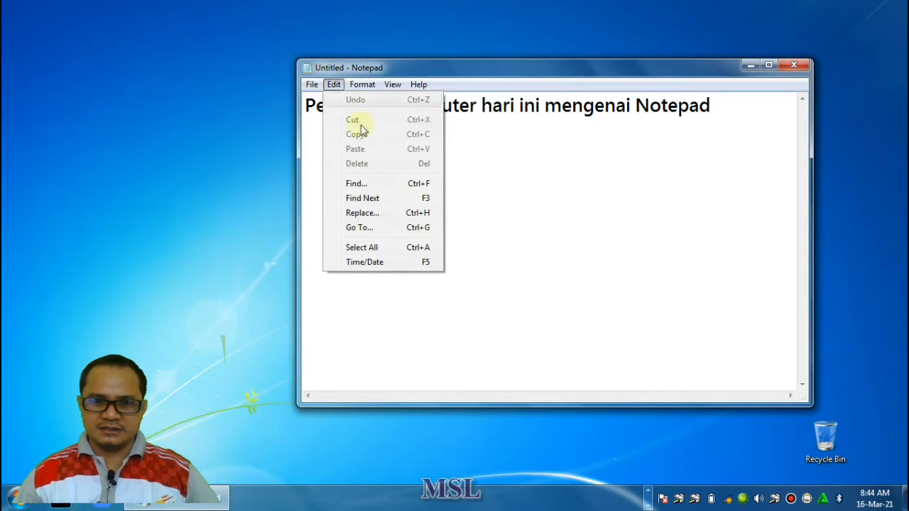
left_click(334, 86)
left_click(311, 86)
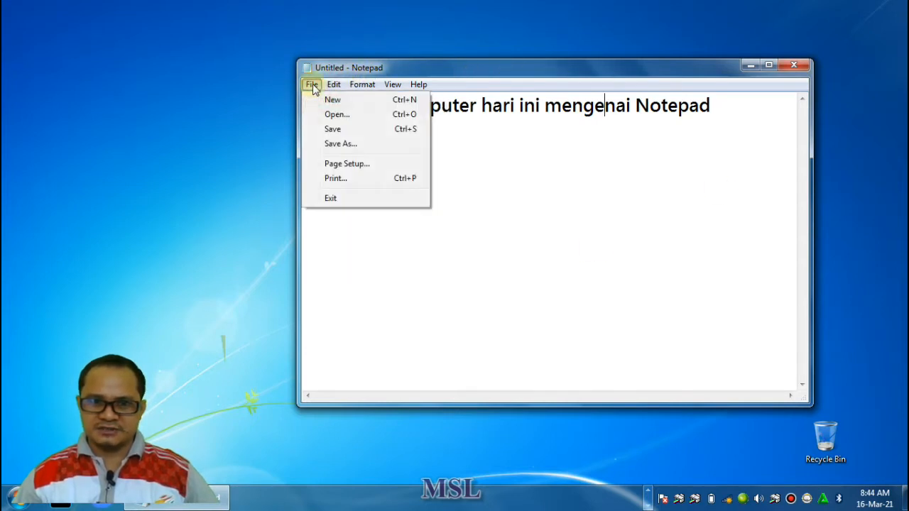
left_click(332, 86)
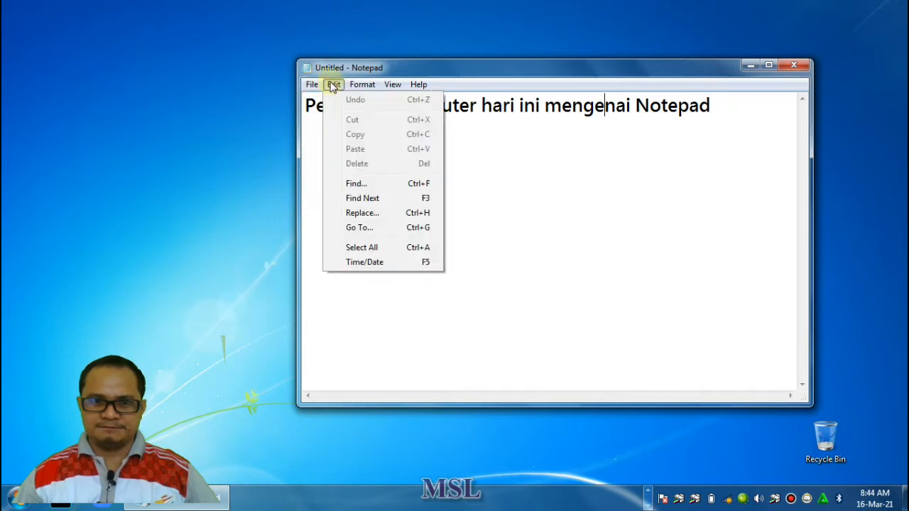
left_click(333, 86)
left_click(362, 86)
left_click(392, 85)
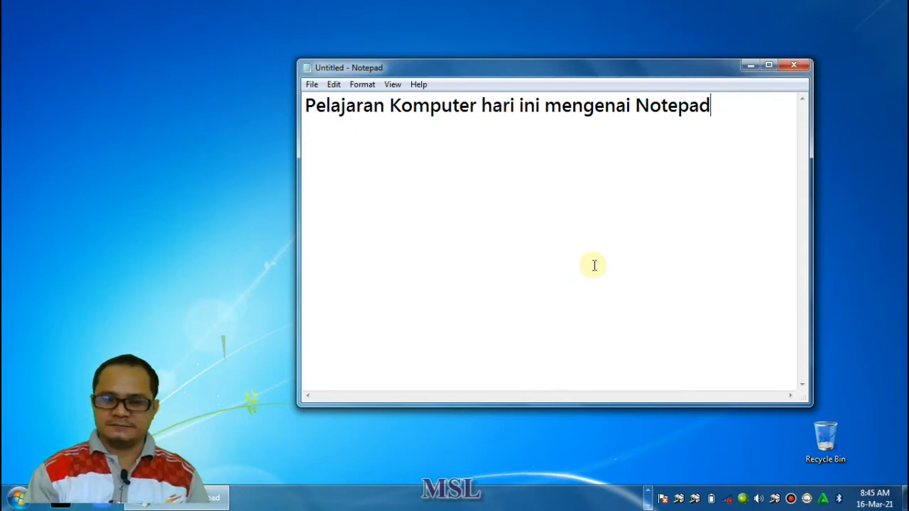
Delete the entire sentence so the document is blank
key("BackSpace")
key("BackSpace")
key("BackSpace")
key("BackSpace")
key("BackSpace")
key("BackSpace")
key("BackSpace")
key("BackSpace")
key("BackSpace")
key("BackSpace")
key("BackSpace")
key("BackSpace")
key("BackSpace")
key("BackSpace")
key("BackSpace")
key("BackSpace")
key("BackSpace")
key("BackSpace")
key("BackSpace")
key("BackSpace")
key("BackSpace")
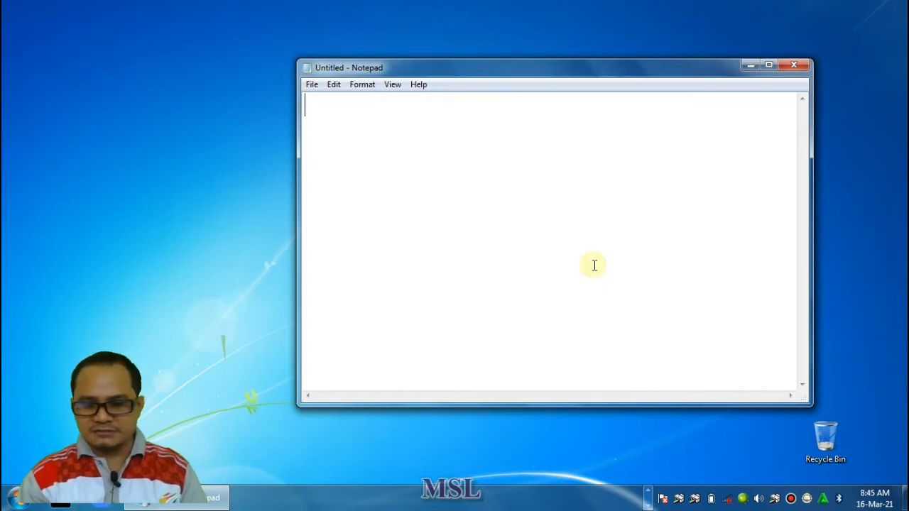
Write "selamat pagi Bapa" on the first line of the document
type("selmata")
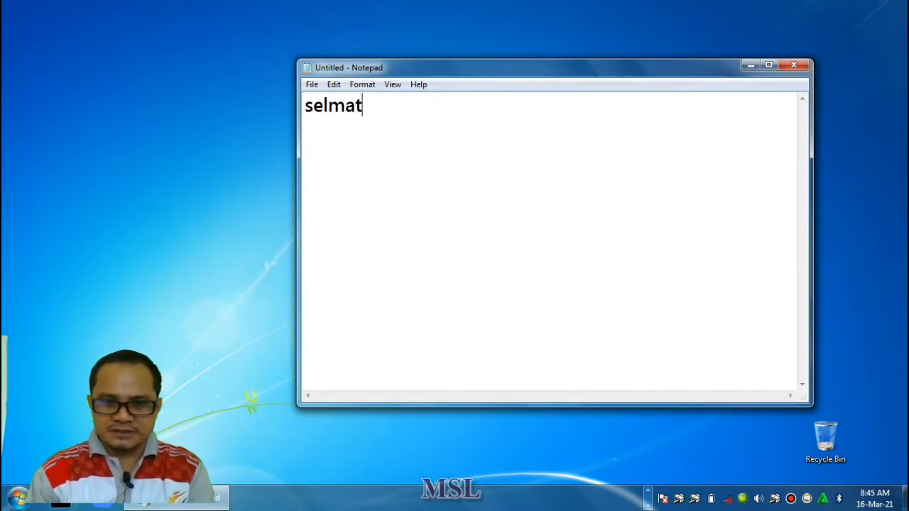
key("BackSpace")
key("BackSpace")
key("BackSpace")
key("BackSpace")
type("am")
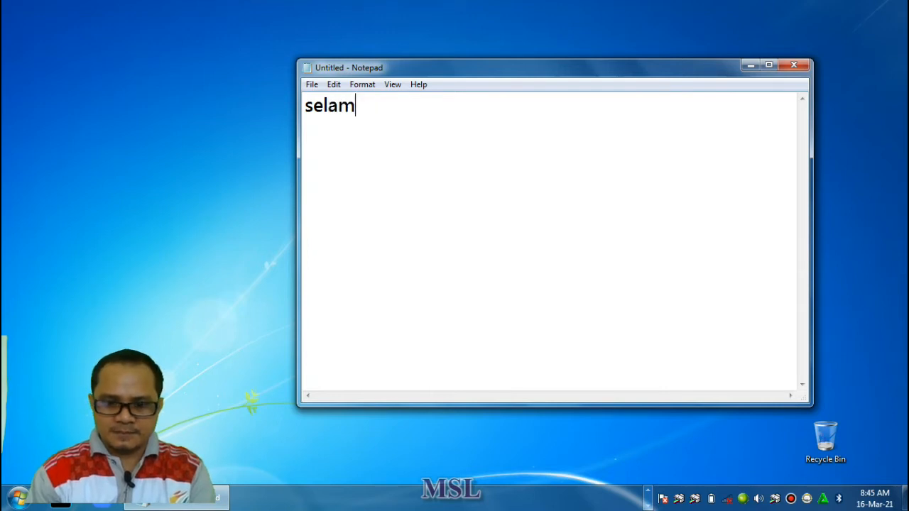
type("at pagi Bapa")
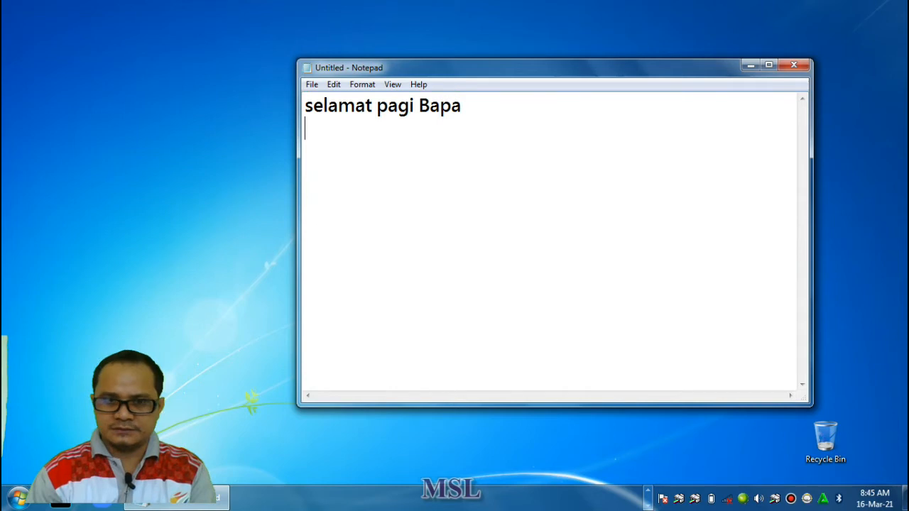
type("selama")
type("t Ysu")
type("es")
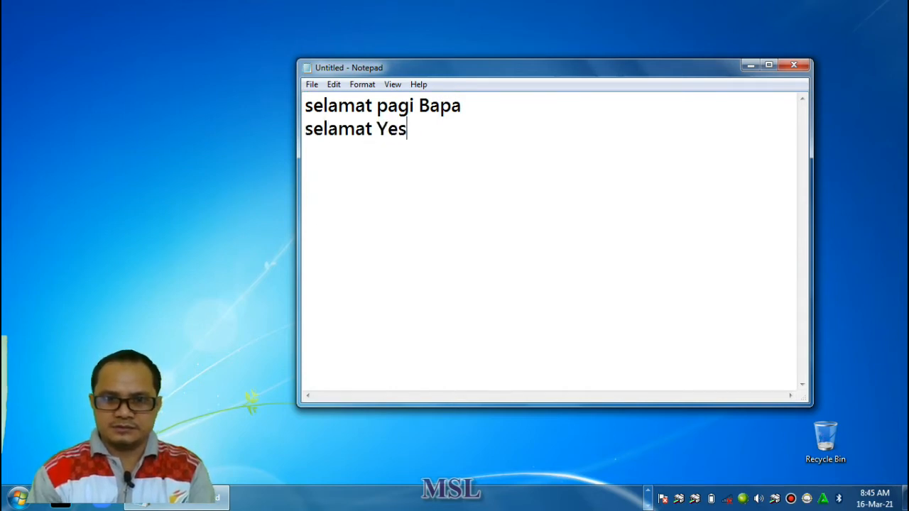
type("selamat Roh Kudus")
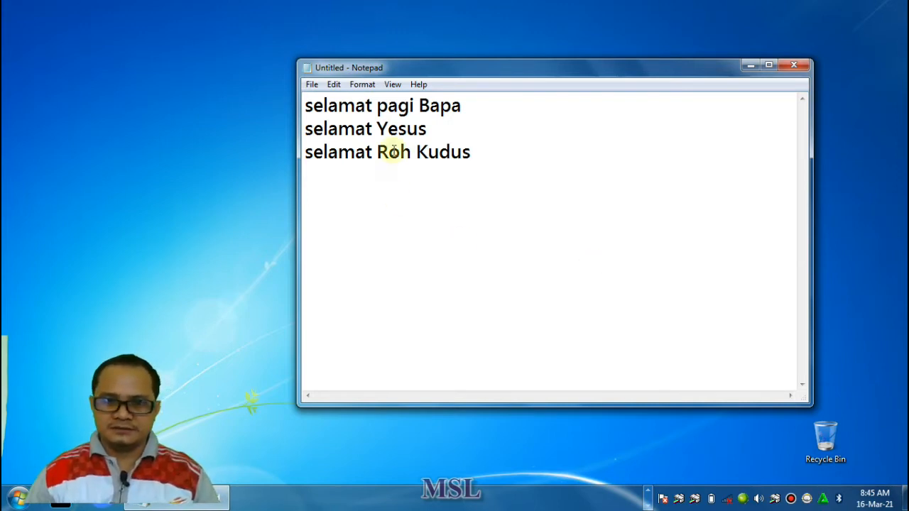
Delete all three lines of text from the document
left_click(462, 105)
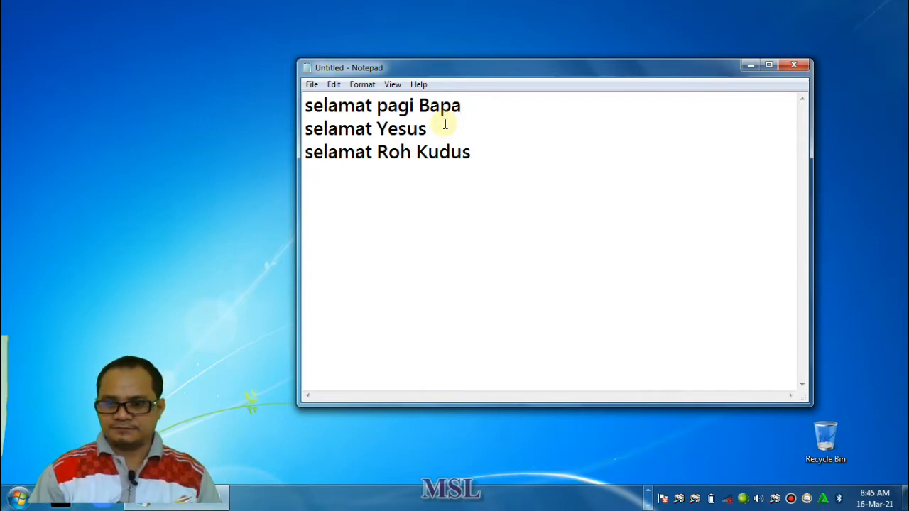
key("BackSpace")
key("BackSpace")
key("BackSpace")
key("BackSpace")
key("BackSpace")
key("BackSpace")
key("BackSpace")
key("BackSpace")
key("BackSpace")
key("BackSpace")
key("BackSpace")
key("BackSpace")
key("BackSpace")
key("BackSpace")
key("BackSpace")
key("BackSpace")
key("BackSpace")
key("BackSpace")
key("BackSpace")
key("BackSpace")
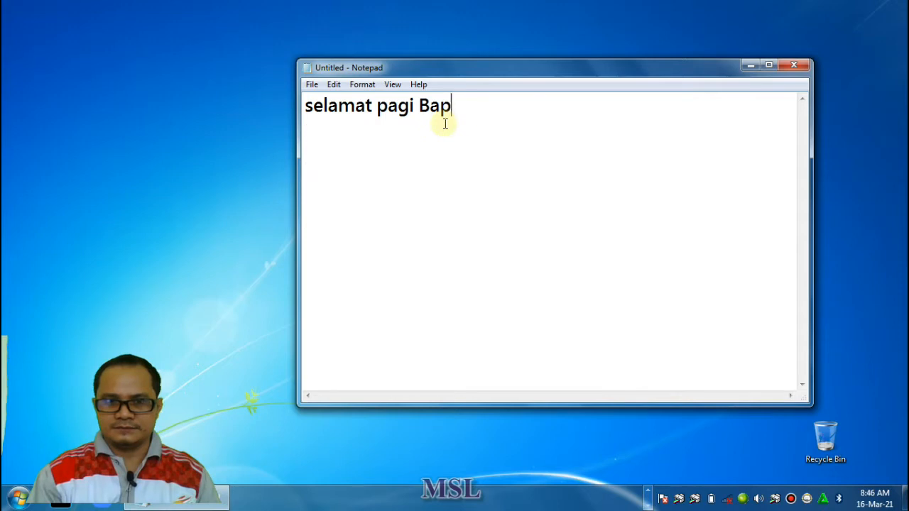
key("BackSpace")
key("BackSpace")
key("BackSpace")
key("BackSpace")
key("BackSpace")
key("BackSpace")
key("BackSpace")
key("BackSpace")
key("BackSpace")
key("BackSpace")
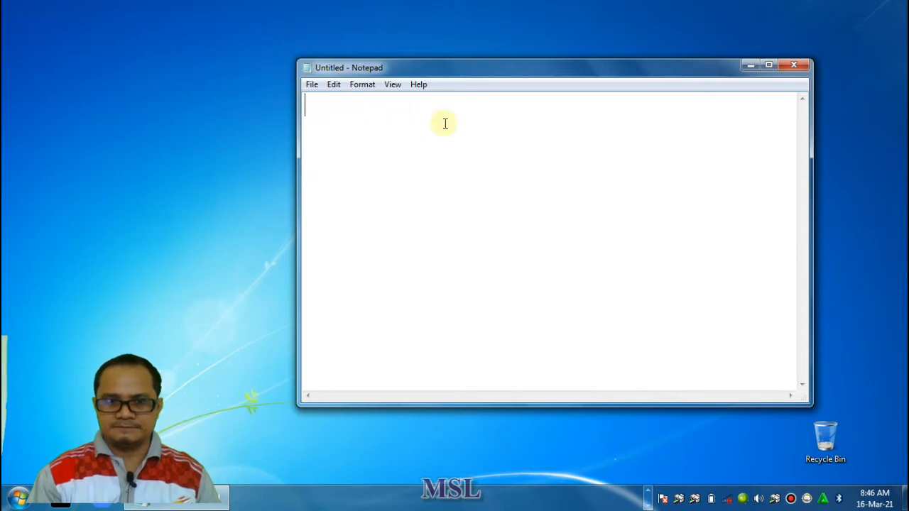
Write "selamat pagi" on the first line and "salam sejahtera" on the second line of the document
type("selama")
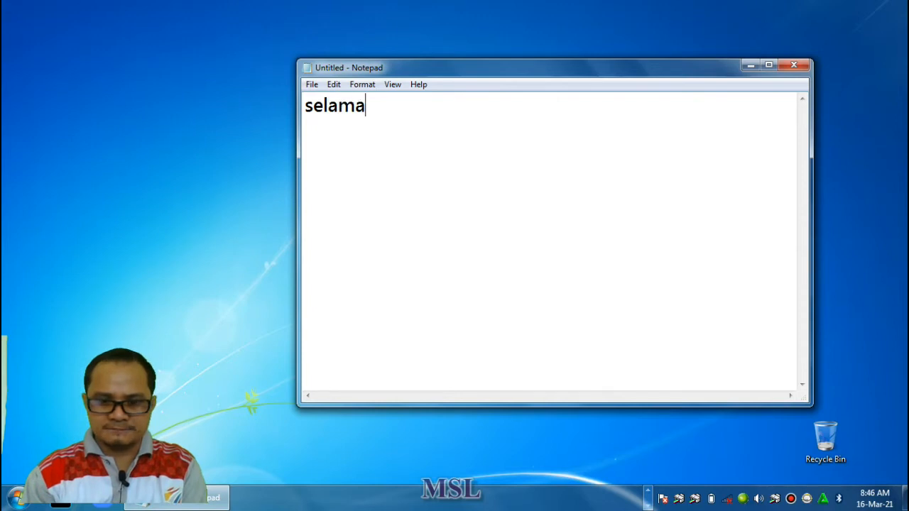
type("t pagi ")
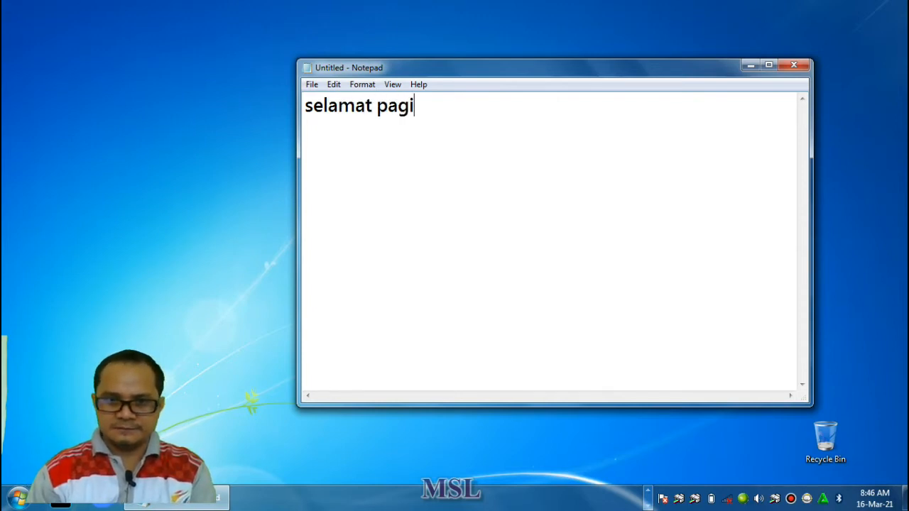
type("salam")
key("BackSpace")
key("BackSpace")
key("BackSpace")
key("BackSpace")
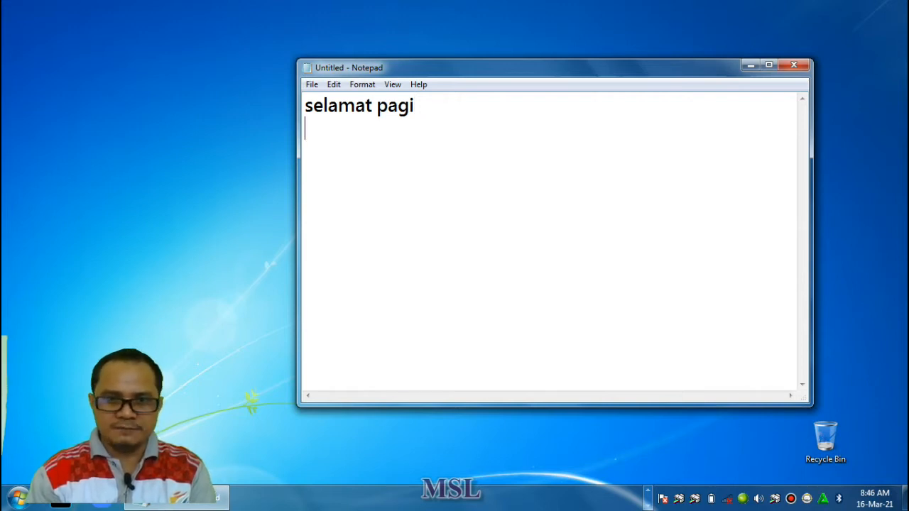
type("sa")
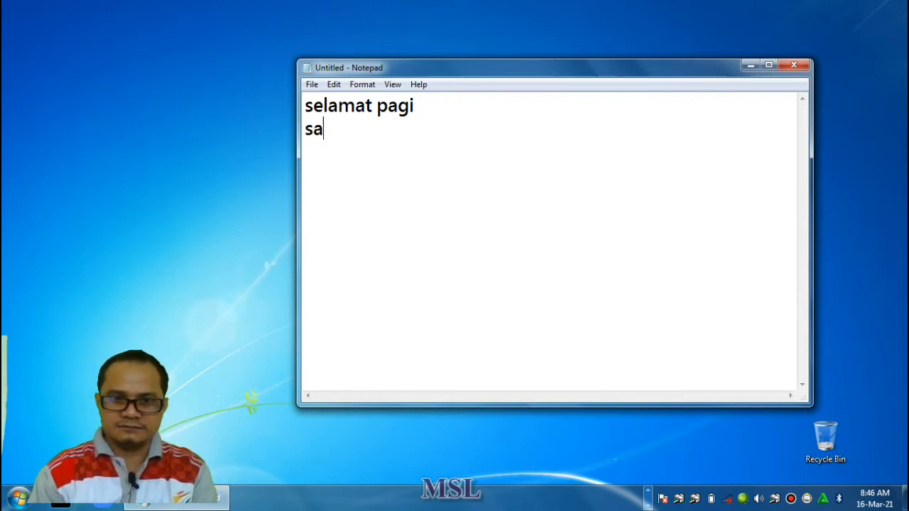
type("lam sejahtera")
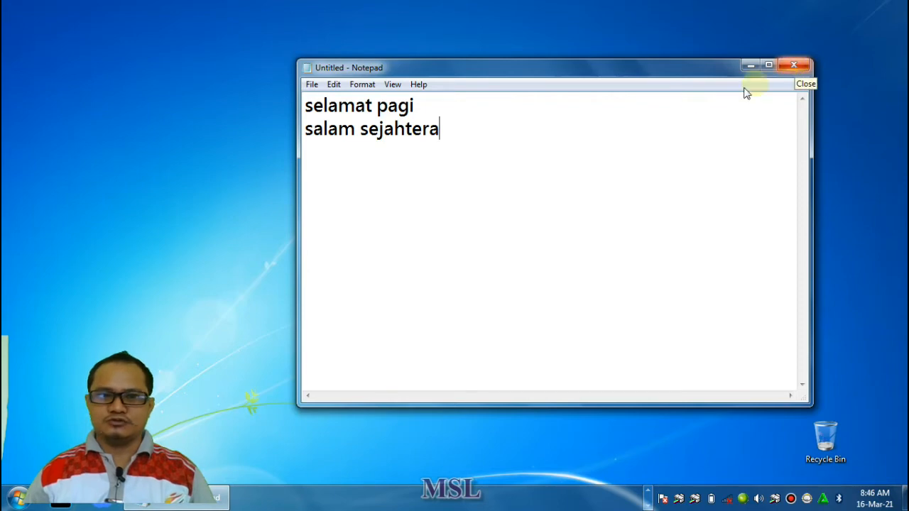
Delete both greeting lines to leave the document empty
key("BackSpace")
key("BackSpace")
key("BackSpace")
key("BackSpace")
key("BackSpace")
key("BackSpace")
key("BackSpace")
key("BackSpace")
key("BackSpace")
key("BackSpace")
key("BackSpace")
key("BackSpace")
key("BackSpace")
key("BackSpace")
key("BackSpace")
key("BackSpace")
key("BackSpace")
key("BackSpace")
key("BackSpace")
key("BackSpace")
key("BackSpace")
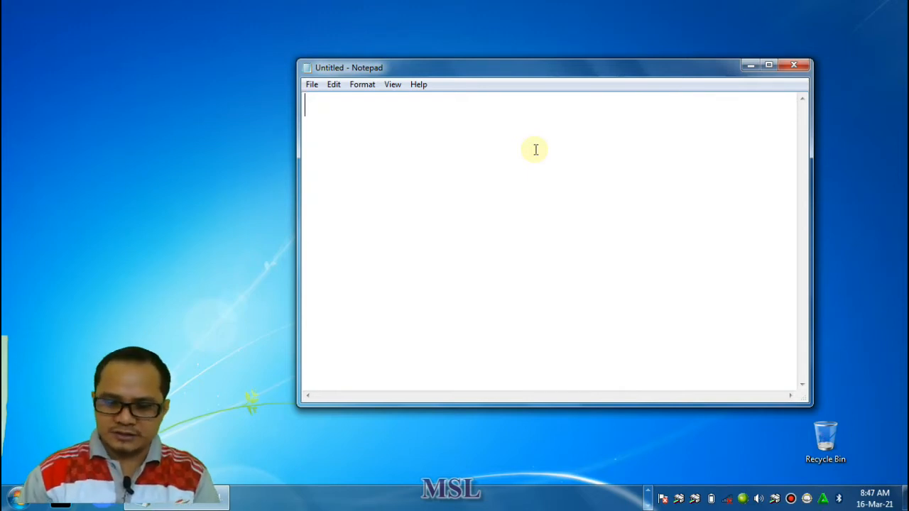
Write ".LOG" in capitals on the first line of the empty document
type(".")
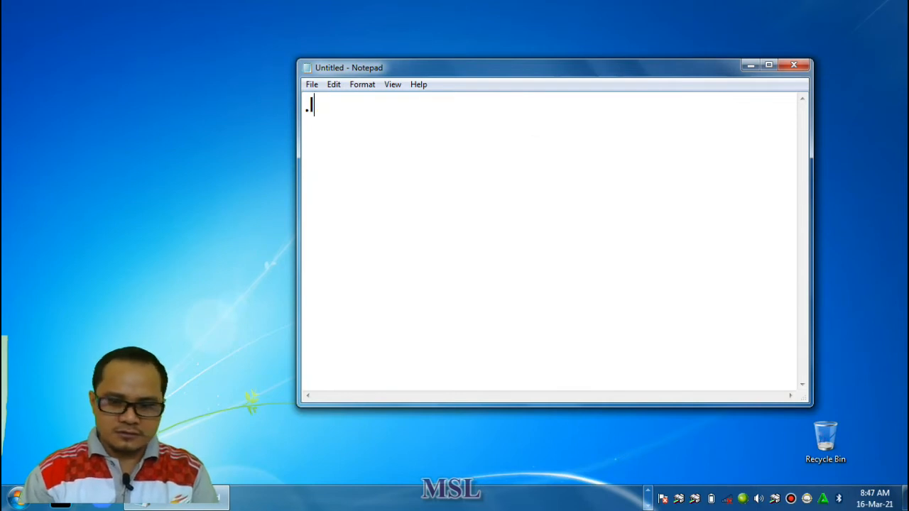
type("LOG")
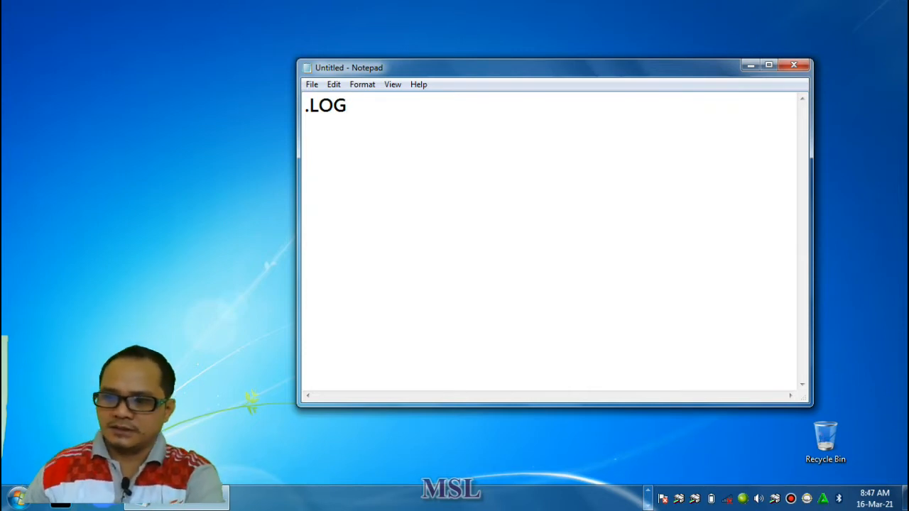
Save the document as "waktu" on the DATA SEKOLAH (D:) drive and close Notepad
left_click(311, 85)
left_click(348, 132)
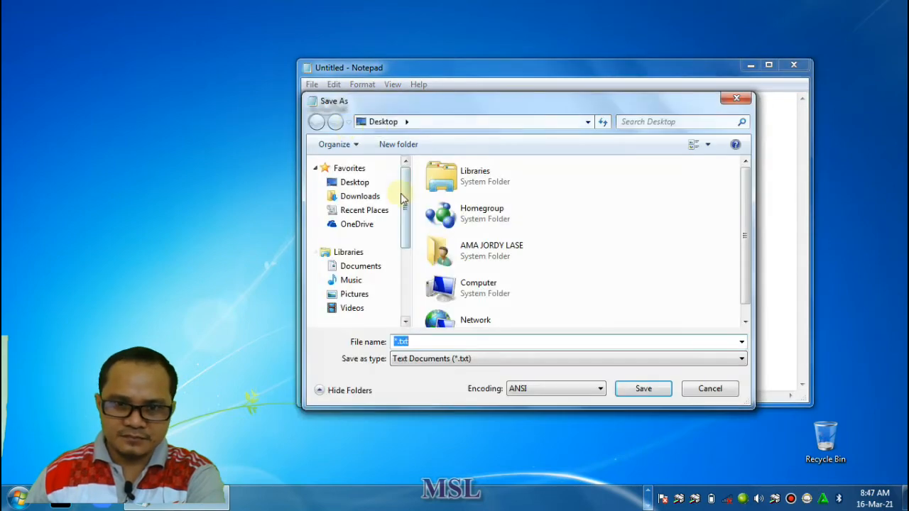
left_click_drag(402, 195, 405, 254)
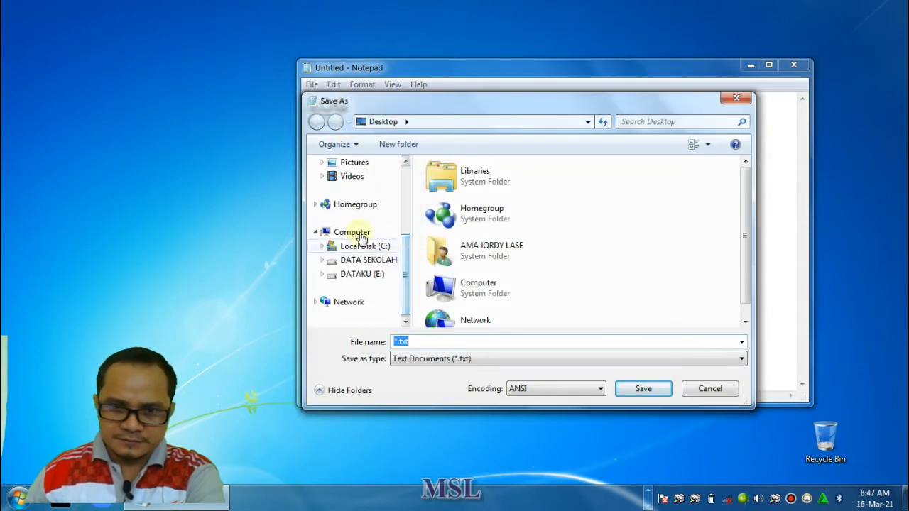
left_click(367, 261)
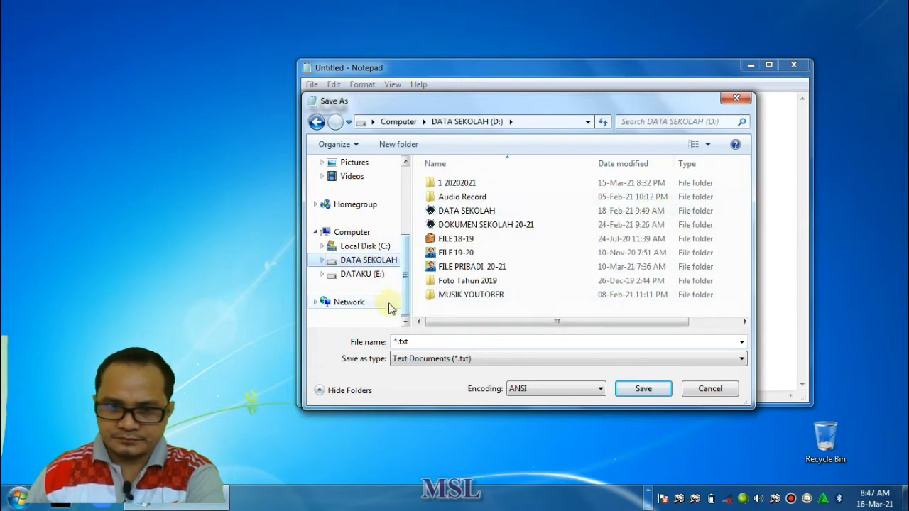
double_click(425, 345)
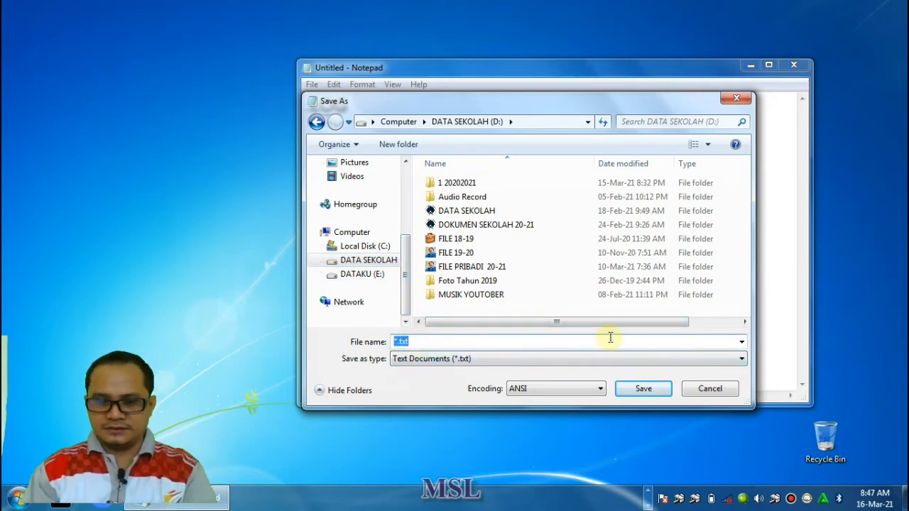
type("waktu")
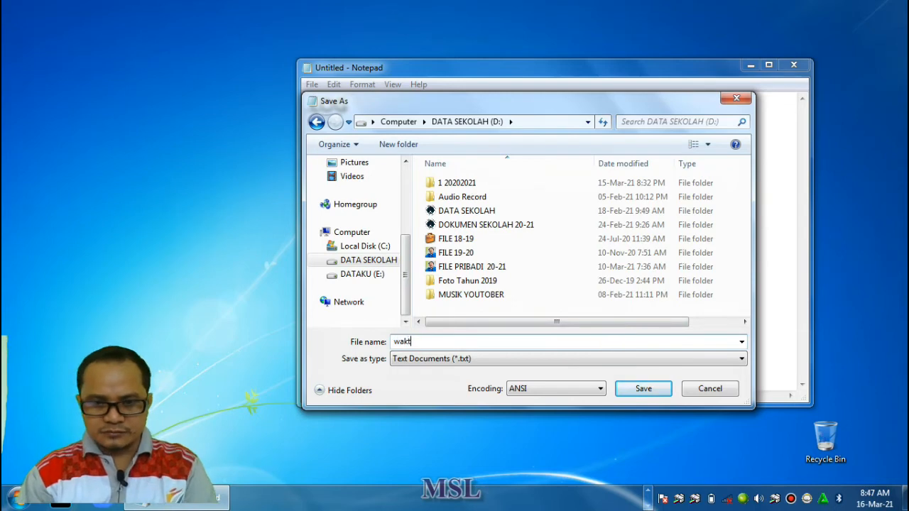
left_click(643, 392)
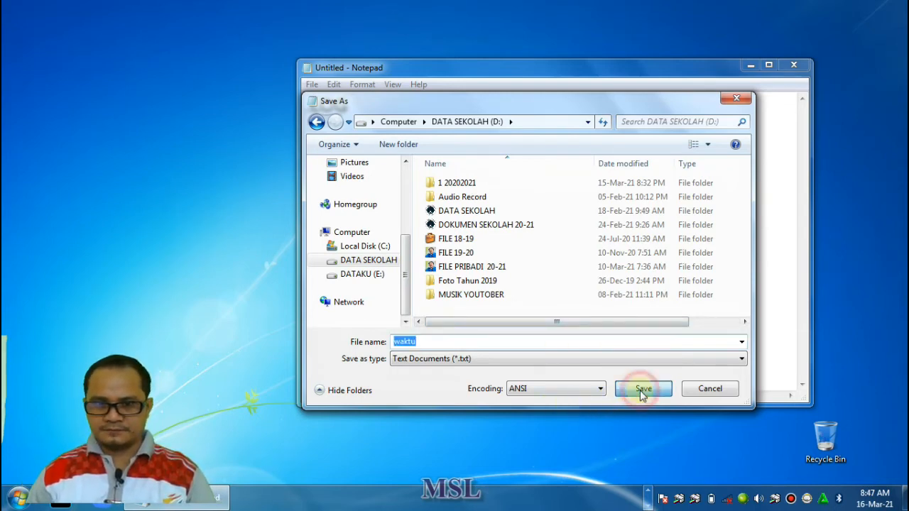
left_click(793, 65)
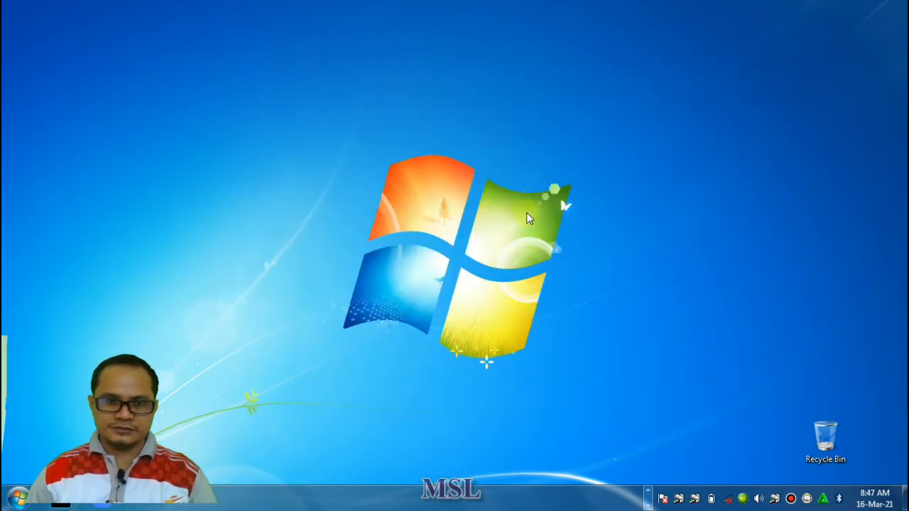
Browse to the DATA SEKOLAH (D:) drive in Windows Explorer and open the "waktu" text file
left_click(21, 501)
left_click(242, 230)
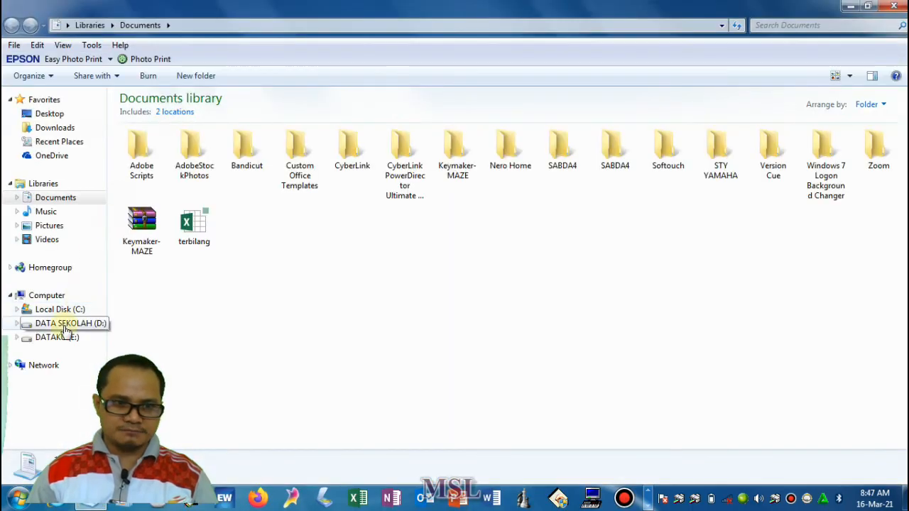
left_click(68, 325)
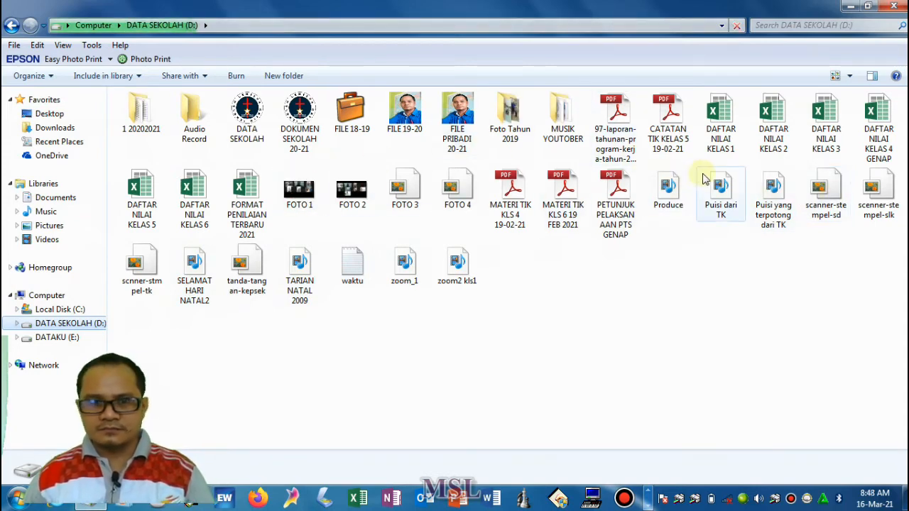
left_click(355, 273)
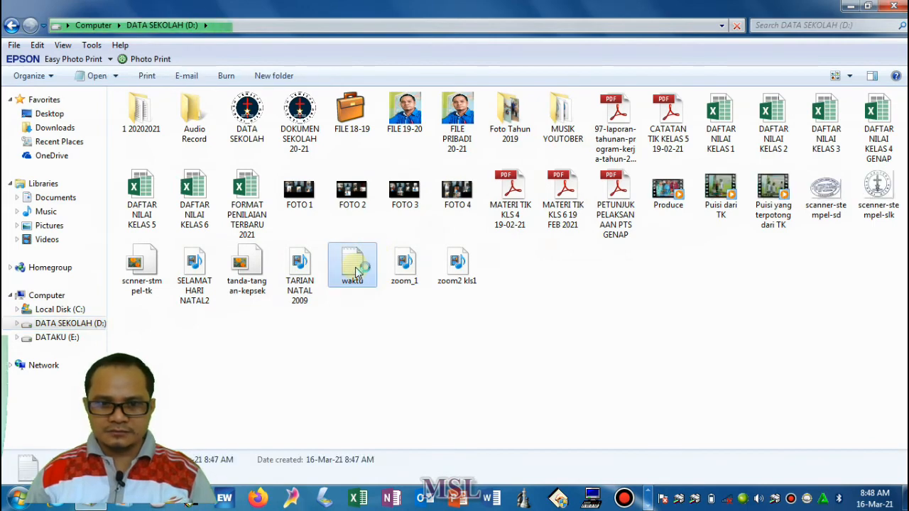
double_click(355, 271)
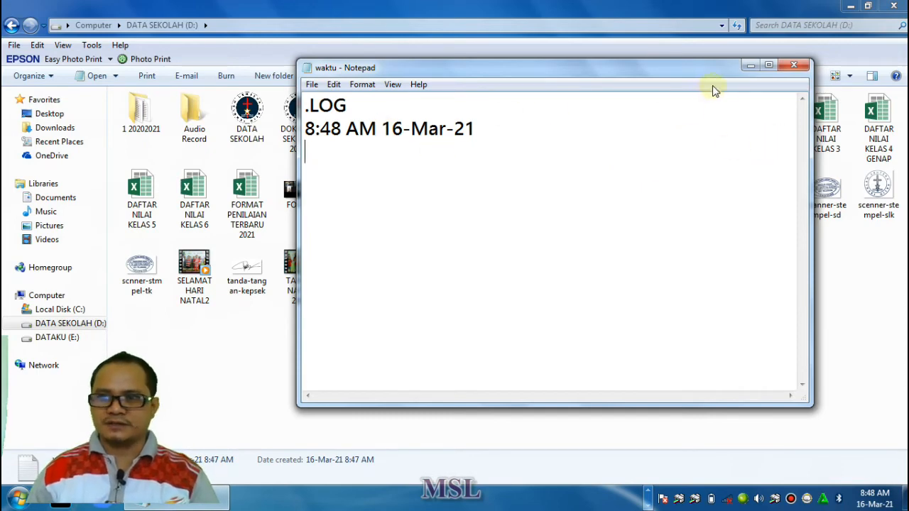
Close the "waktu" file without saving its changes and close the DATA SEKOLAH (D:) window
left_click(793, 66)
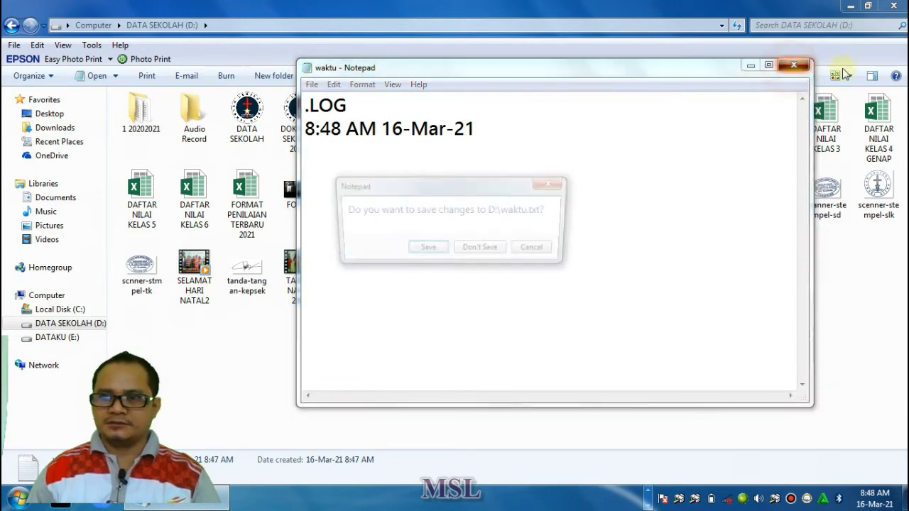
left_click(492, 254)
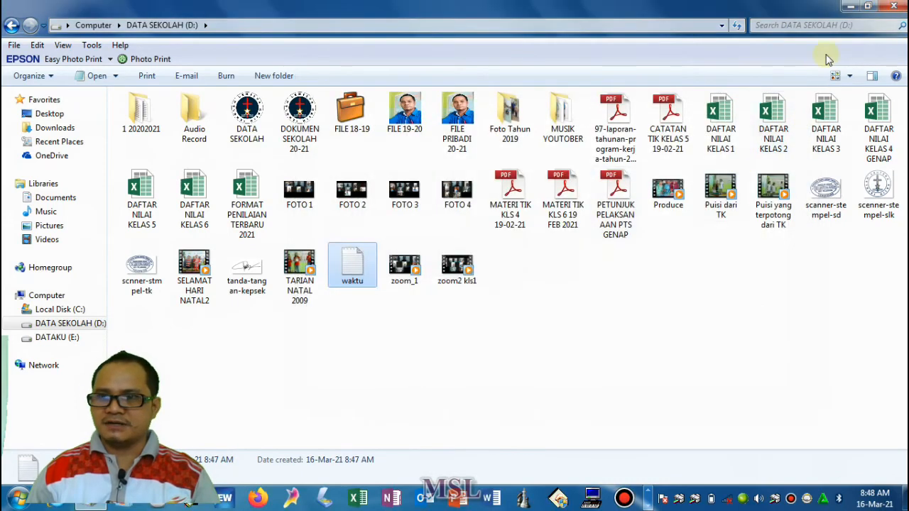
left_click(896, 7)
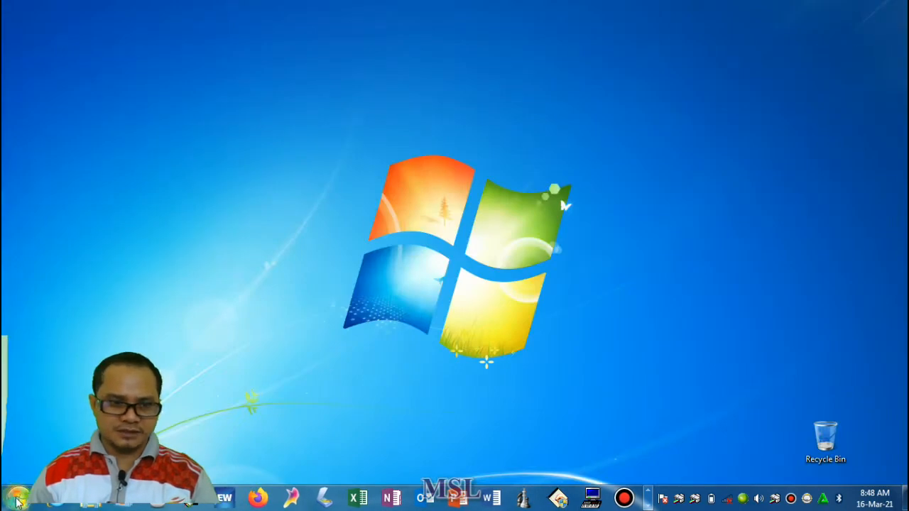
Start Notepad with a blank document and write "Nama : " followed by the student's name on the first line
left_click(17, 501)
left_click(81, 196)
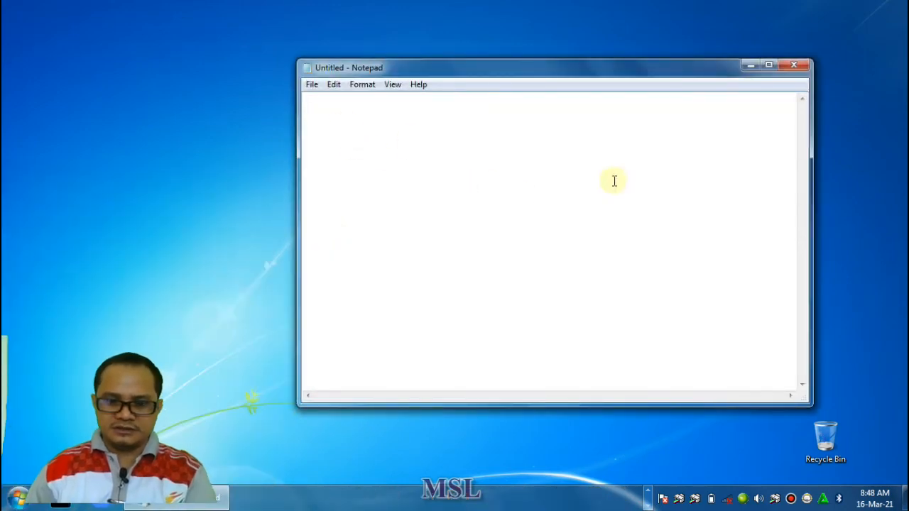
type("nama")
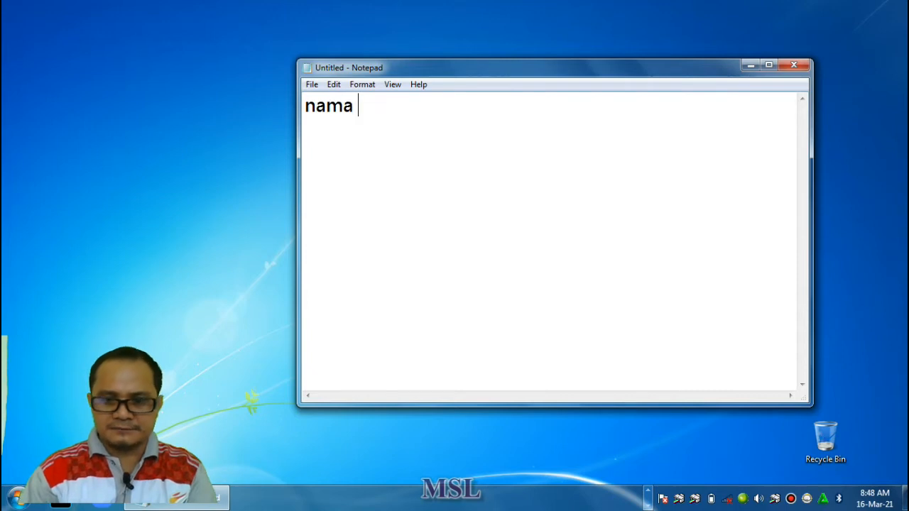
key("BackSpace")
key("BackSpace")
key("BackSpace")
key("BackSpace")
key("BackSpace")
type("Nama ")
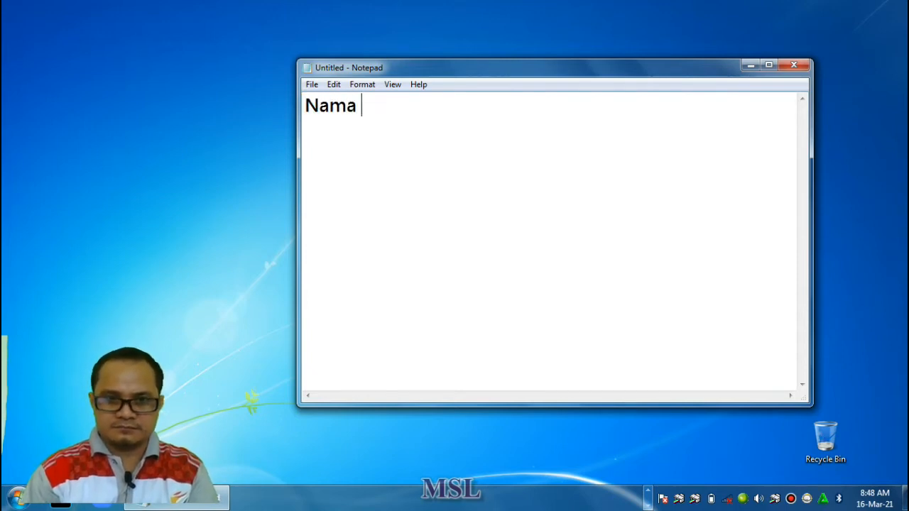
type(":")
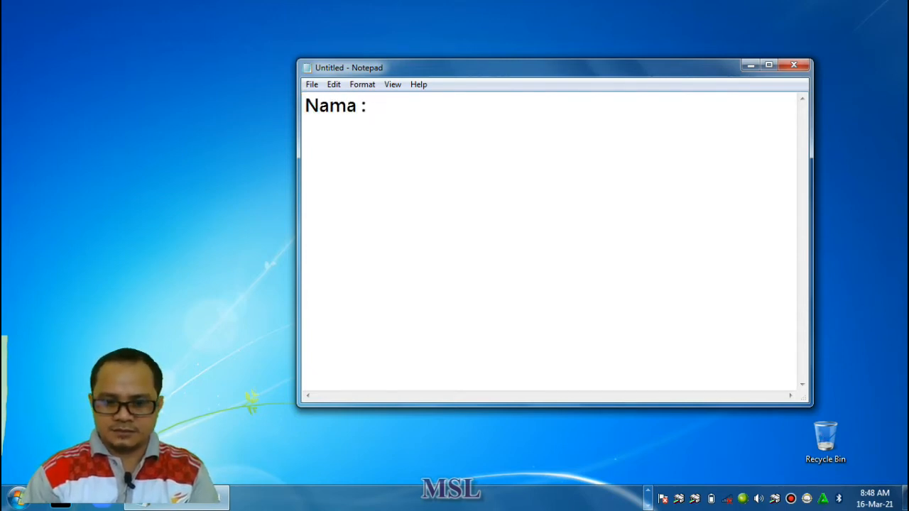
type(" Jose")
key("BackSpace")
type("ua")
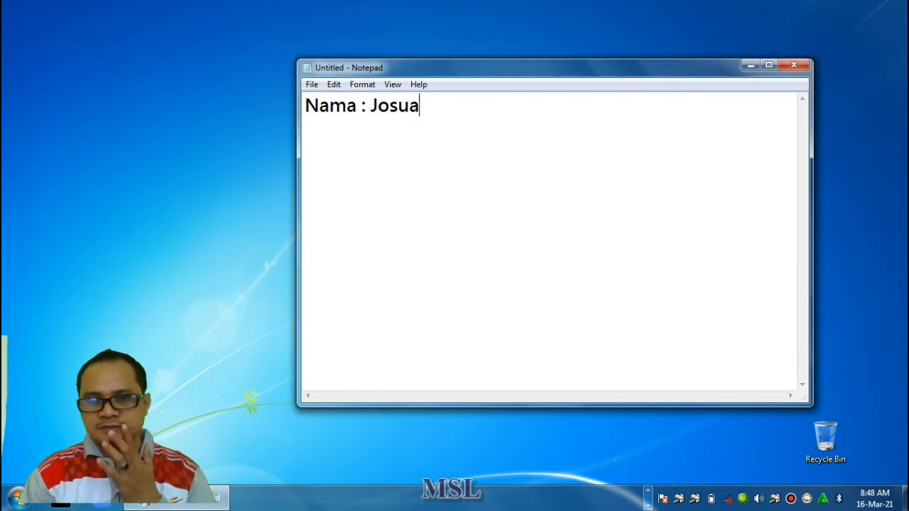
Add a second line reading "Kelas : III (tiga)" below the name line
key("Return")
type("Kelas ")
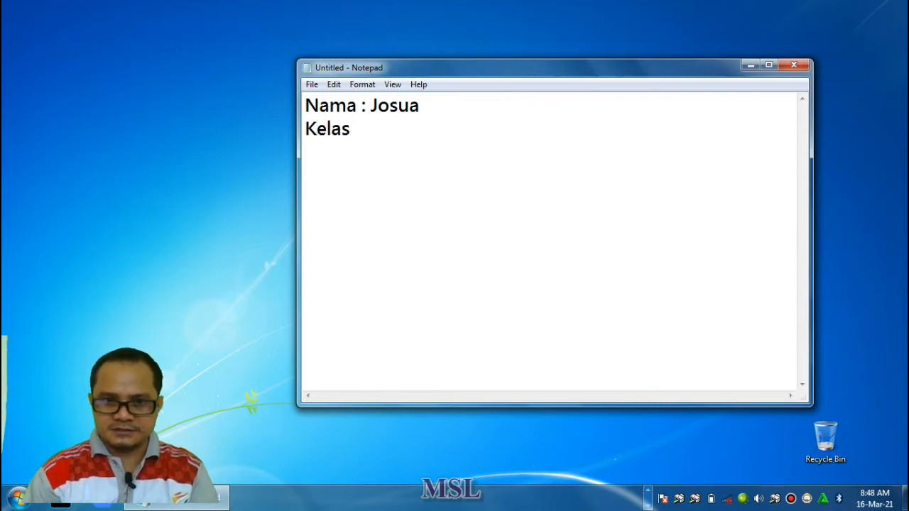
type(" : ")
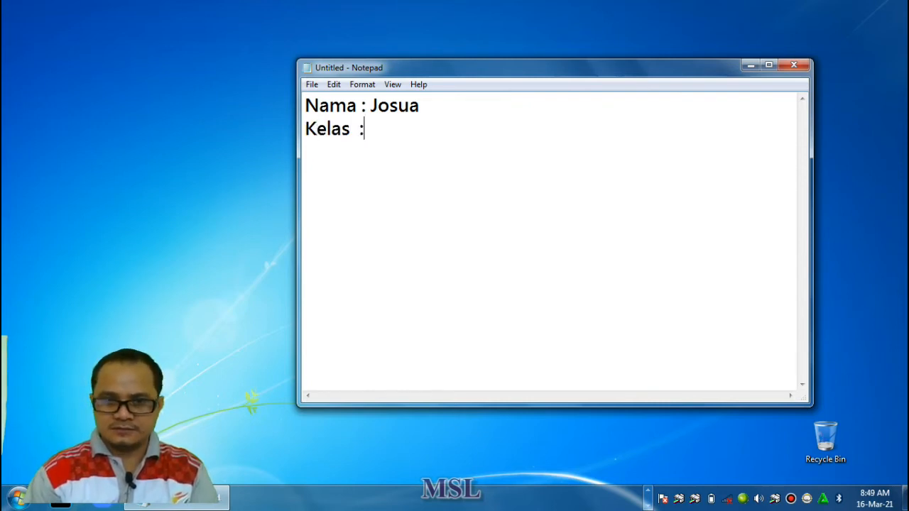
type("I")
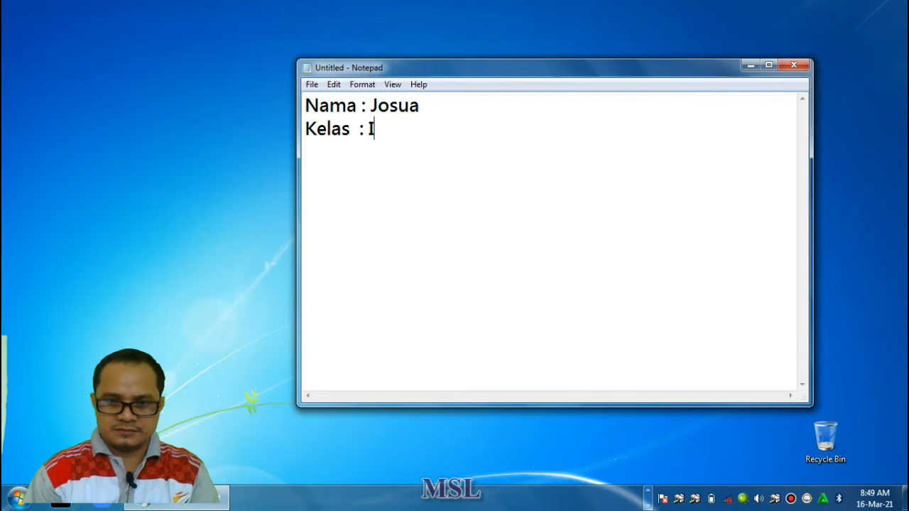
type("II (tiga)")
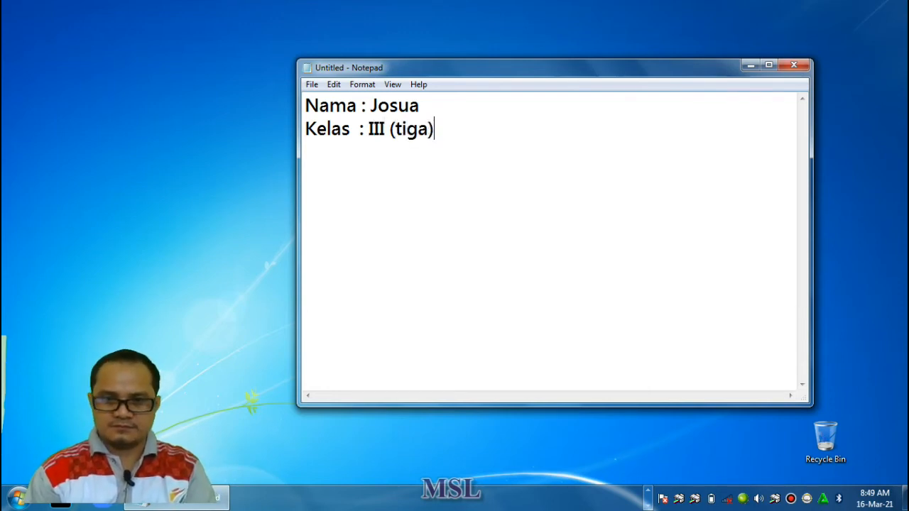
Save the document on DATA SEKOLAH (D:) with a file name of "nama" plus the student's name, and close Notepad
left_click(312, 88)
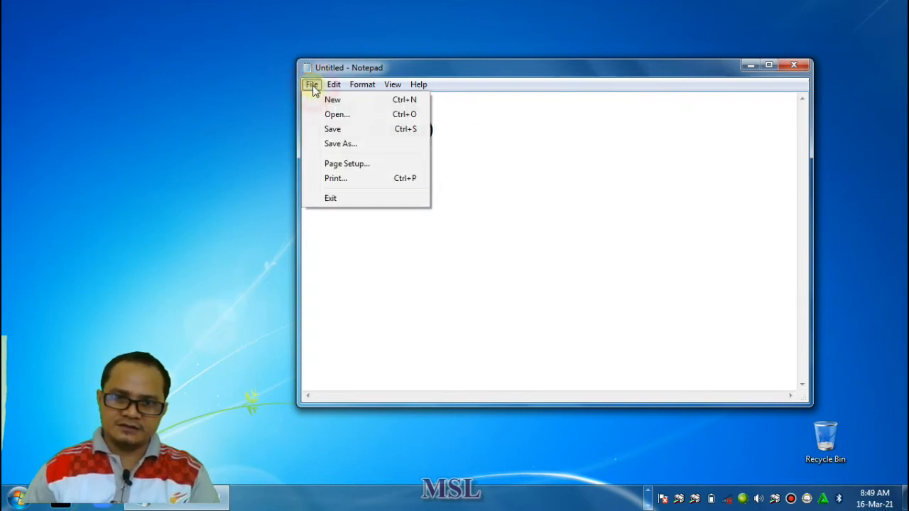
left_click(334, 128)
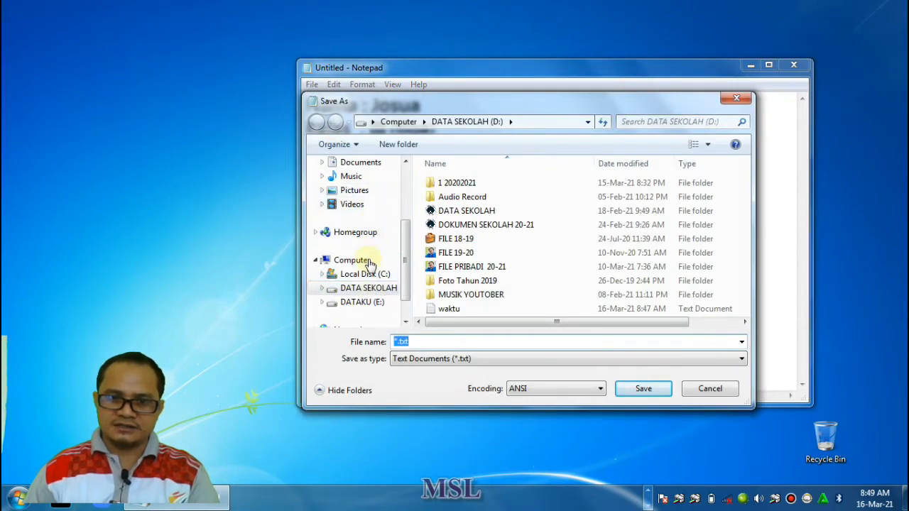
left_click(369, 289)
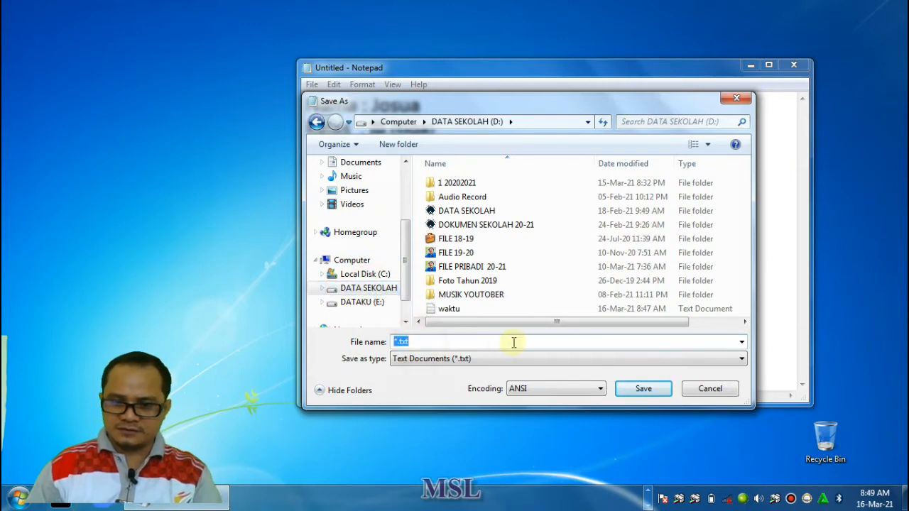
type("nama")
key("BackSpace")
key("BackSpace")
key("BackSpace")
type("nama Josua")
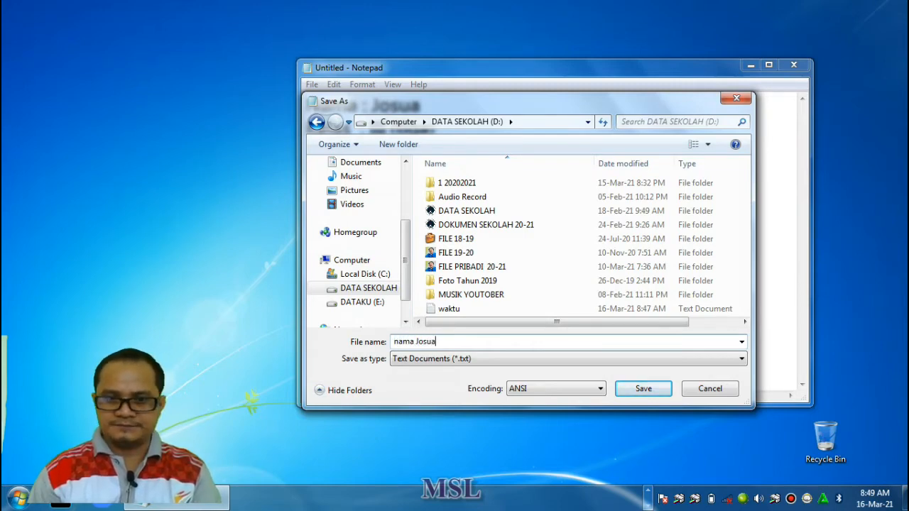
left_click(643, 390)
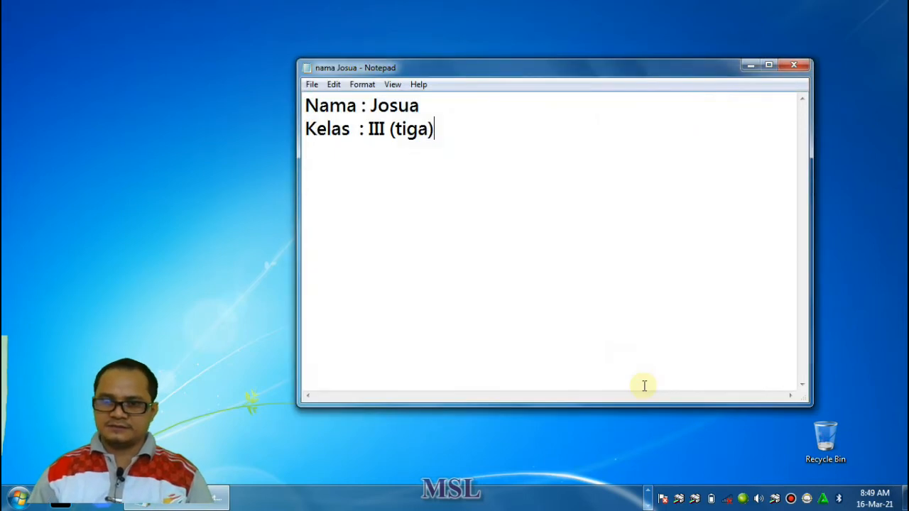
left_click(800, 67)
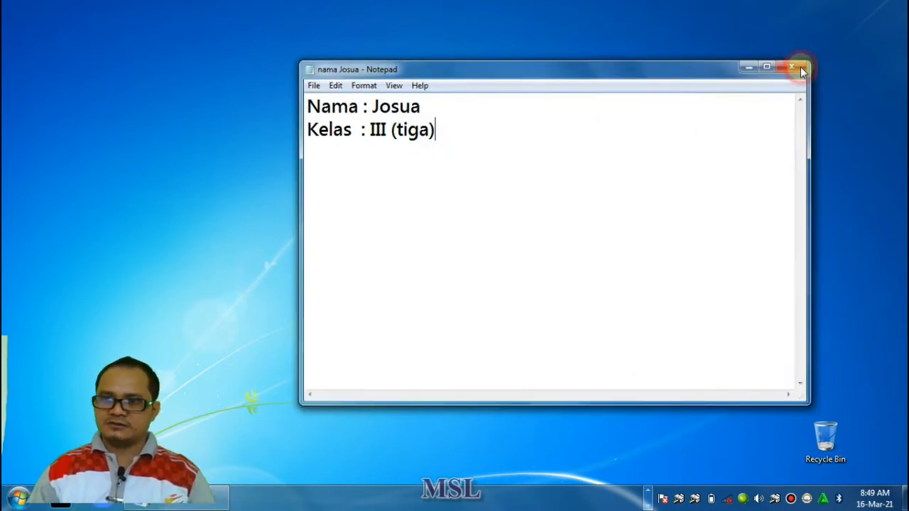
Open the newly saved "nama" text file from DATA SEKOLAH (D:) to check it, and close both the file and the drive window
left_click(24, 502)
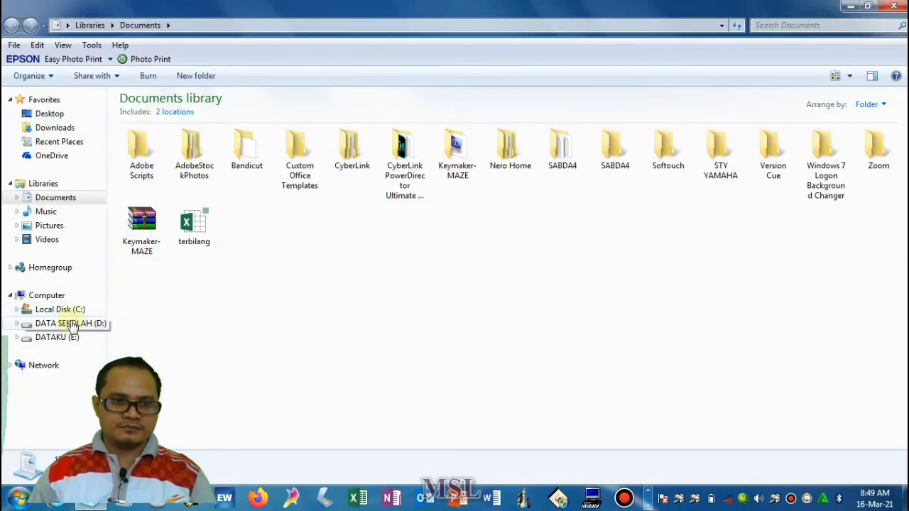
left_click(73, 326)
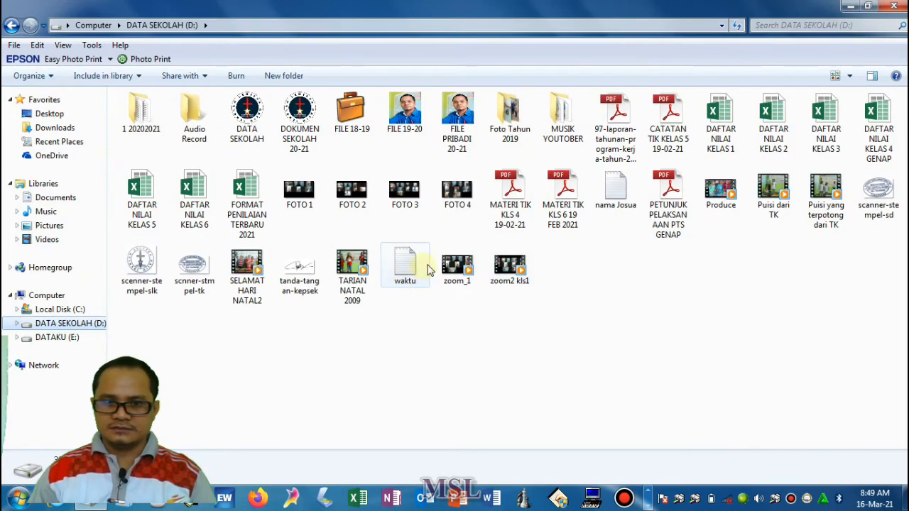
double_click(628, 201)
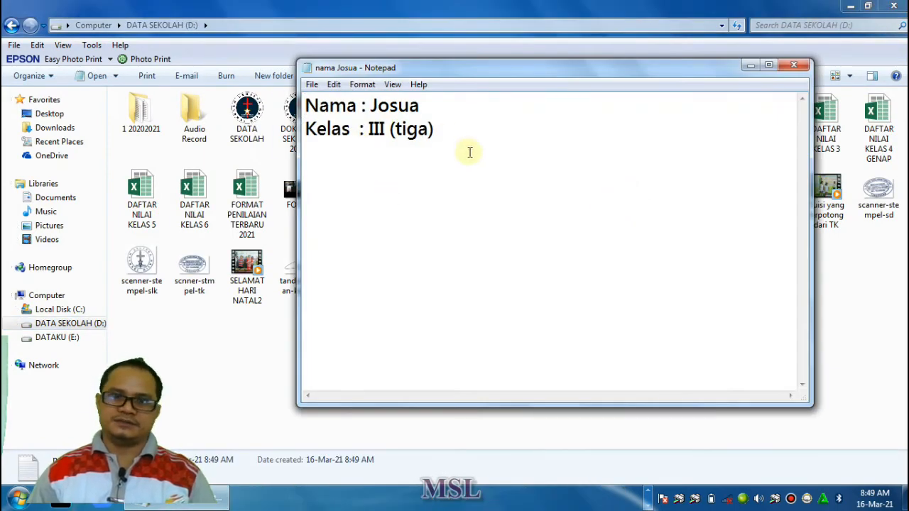
left_click(806, 70)
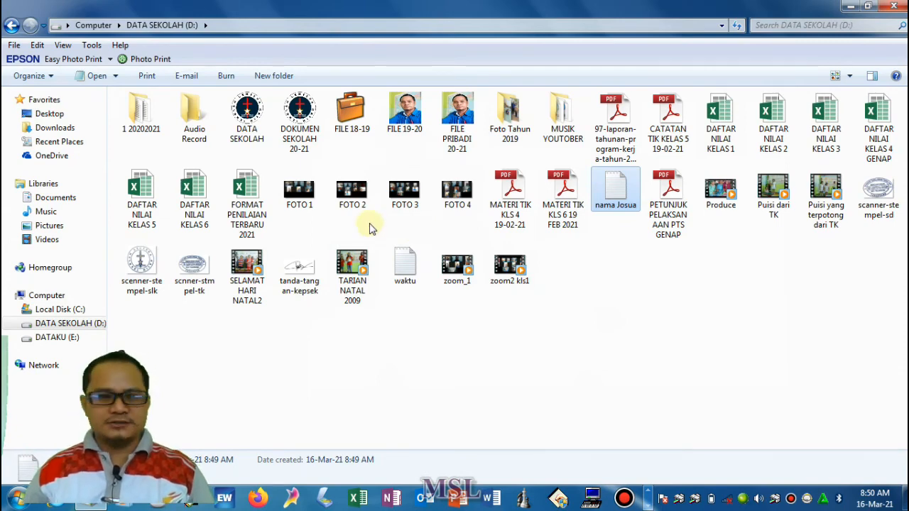
left_click(893, 6)
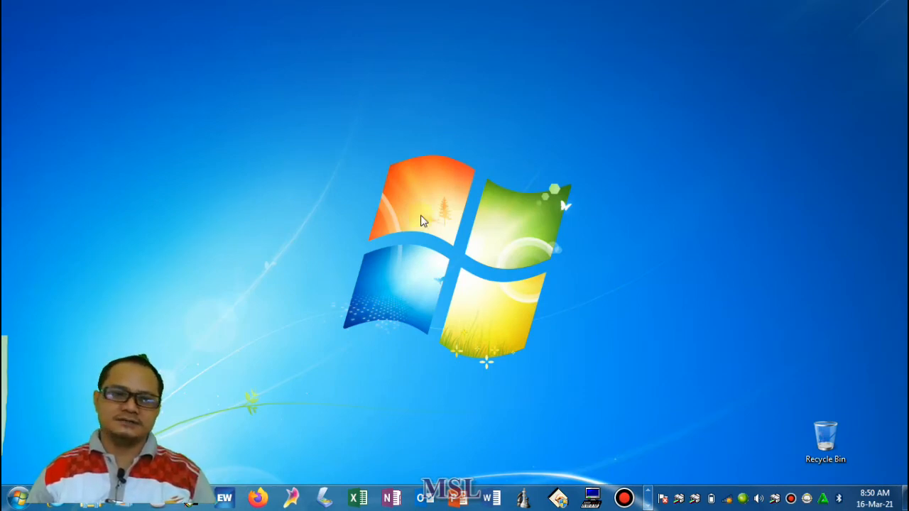
left_click(16, 498)
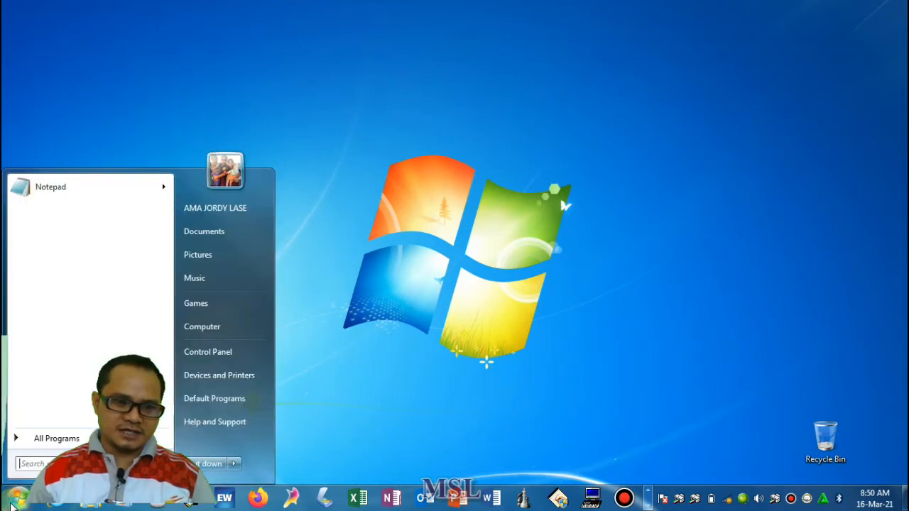
left_click(50, 439)
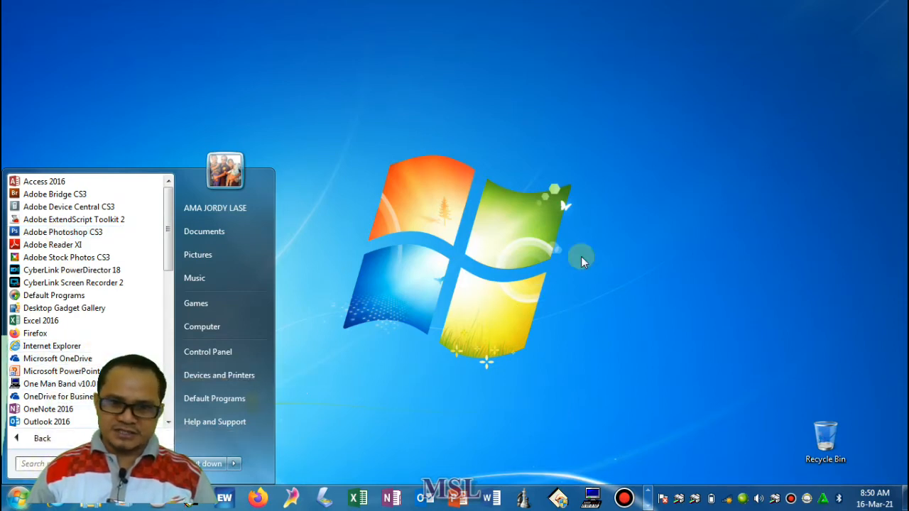
left_click(659, 198)
left_click(458, 173)
left_click(203, 322)
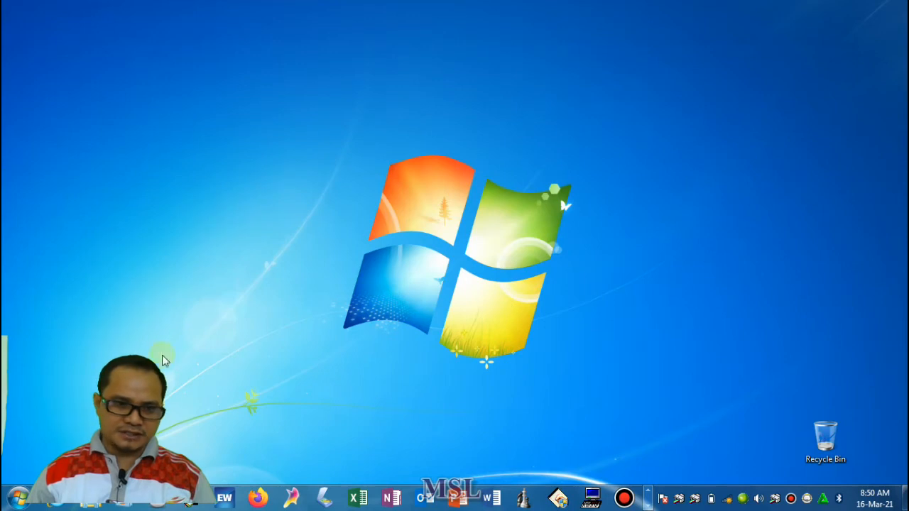
Search the installed programs for "wordpad", start WordPad and maximize its window
left_click(11, 504)
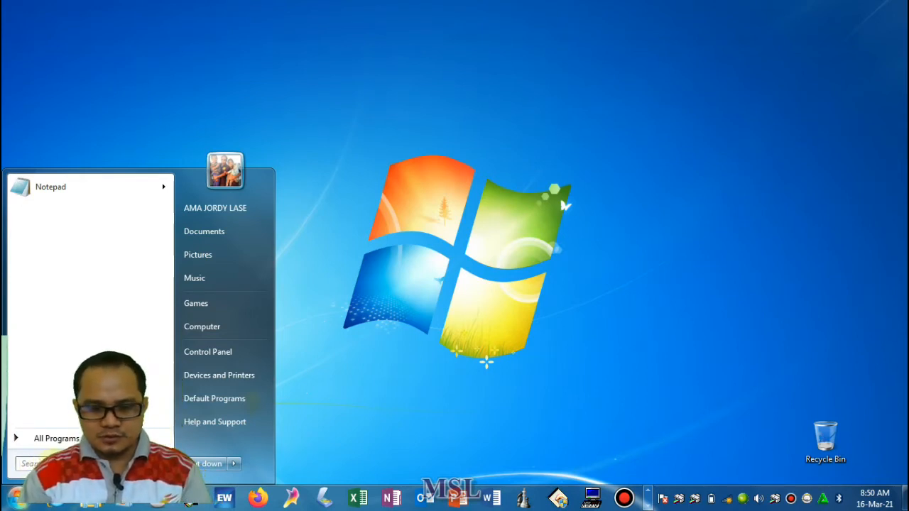
type("word")
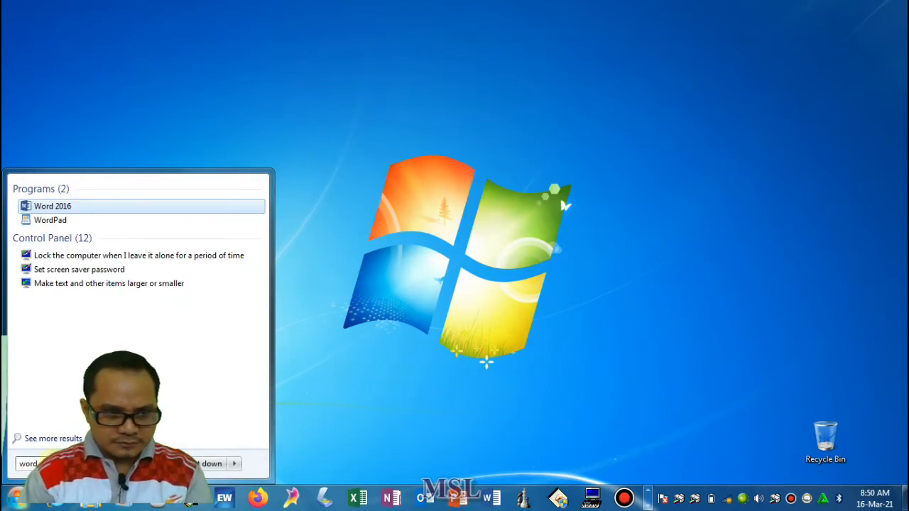
type("pad")
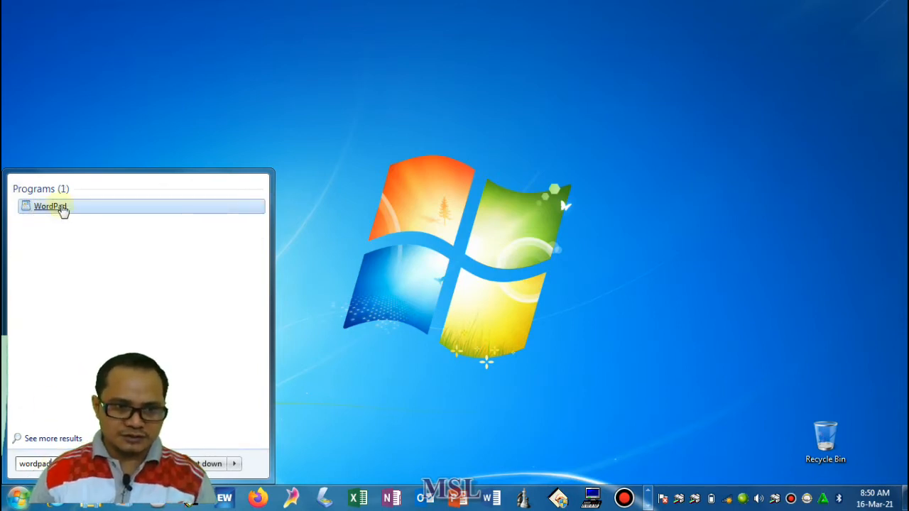
left_click(46, 212)
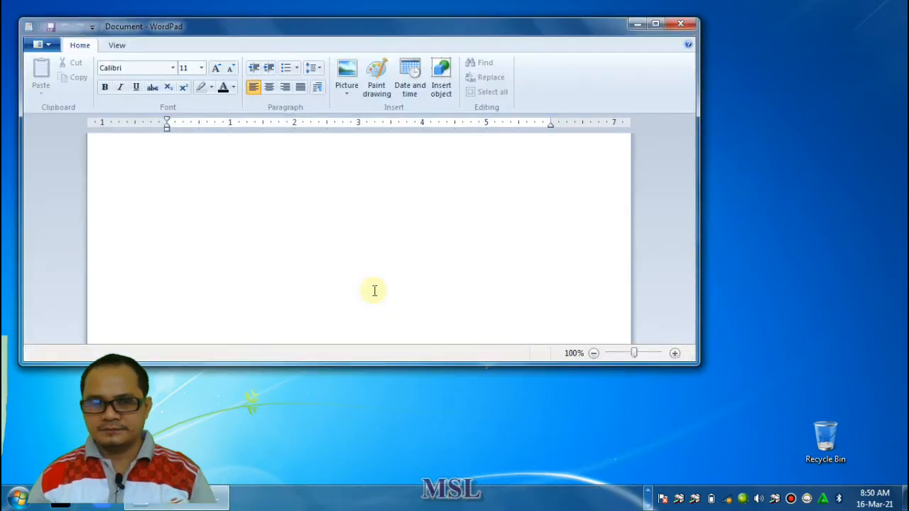
left_click(655, 24)
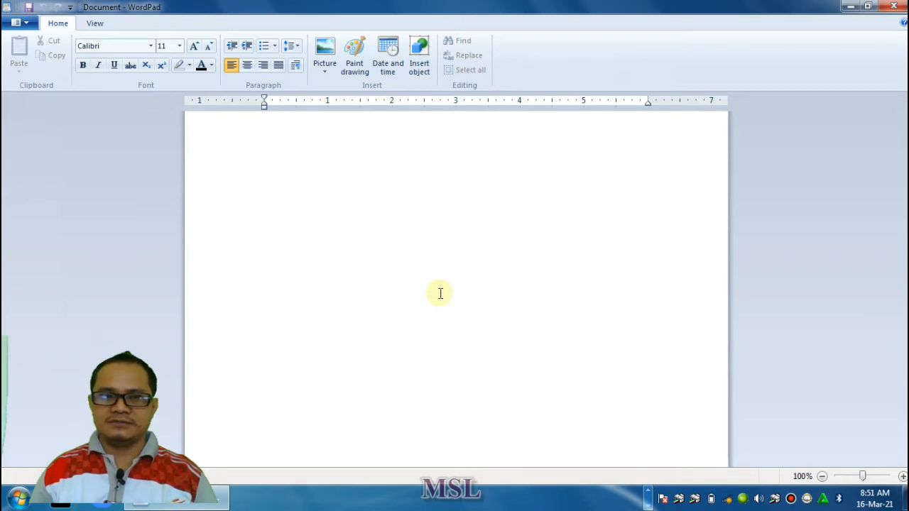
Insert the Desert picture from the Sample Pictures folder into the blank document and delete it again
left_click(329, 74)
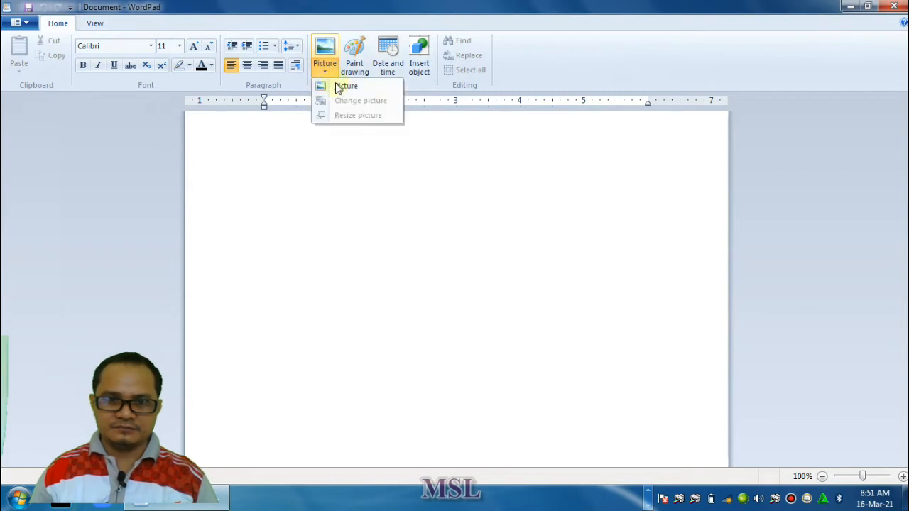
left_click(338, 86)
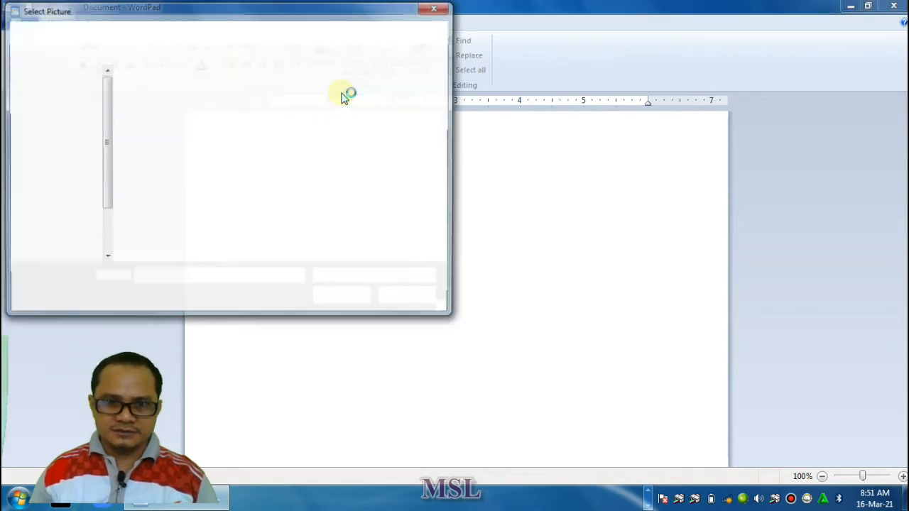
left_click_drag(103, 122, 103, 166)
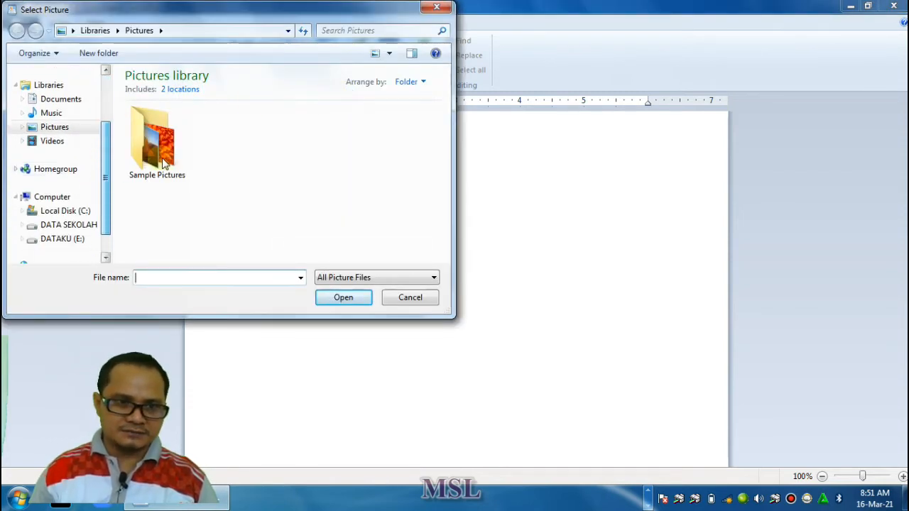
double_click(178, 160)
left_click(239, 145)
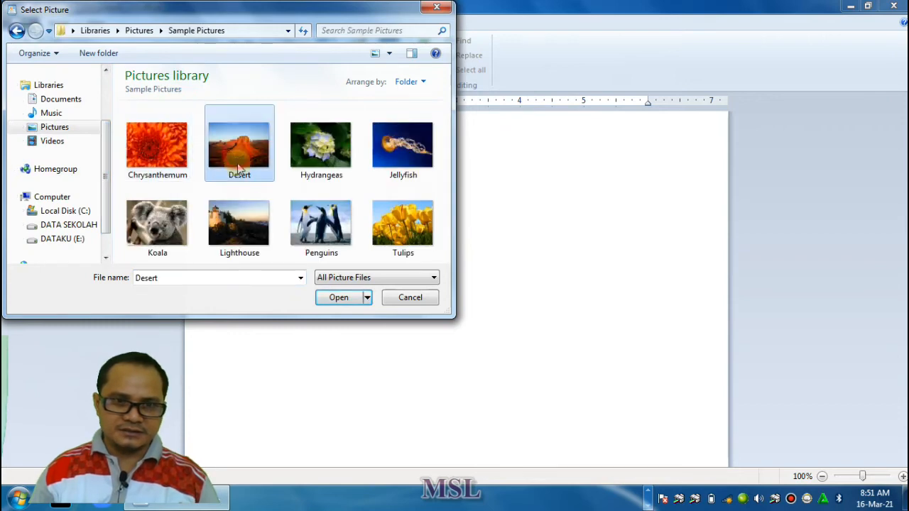
left_click(341, 297)
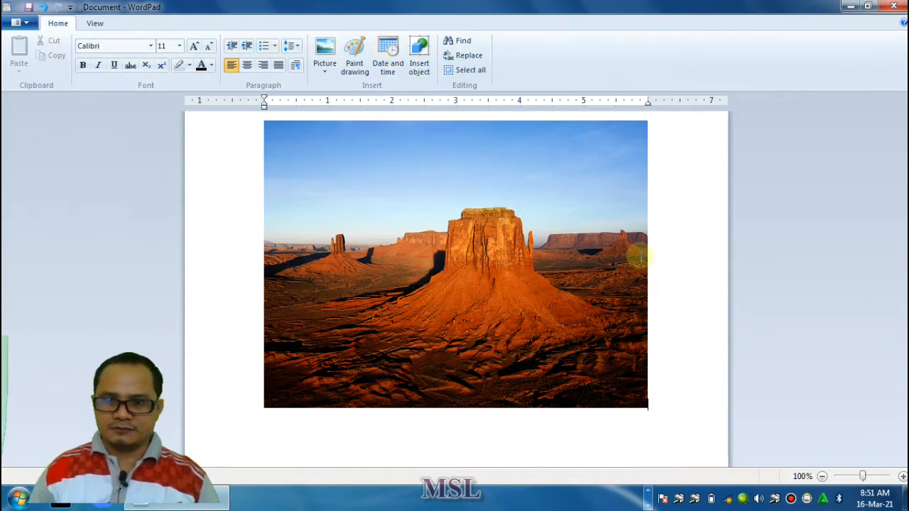
left_click(590, 167)
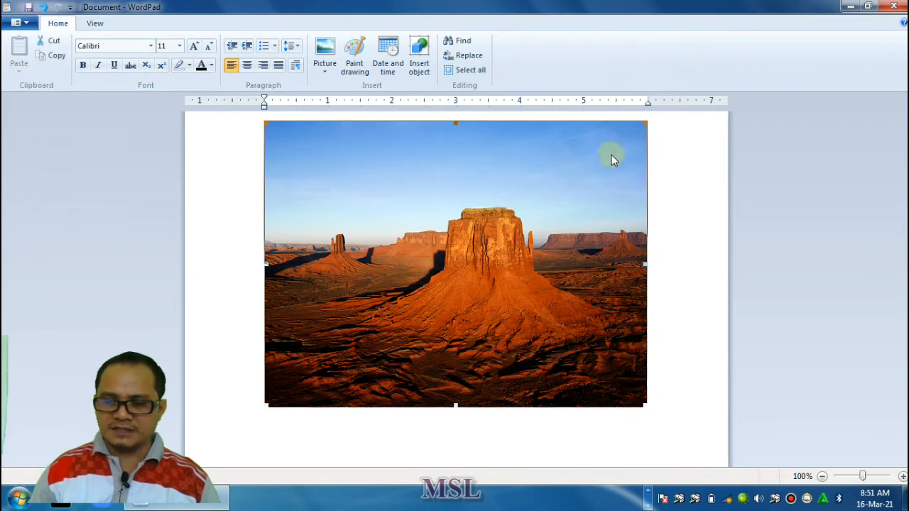
key("Delete")
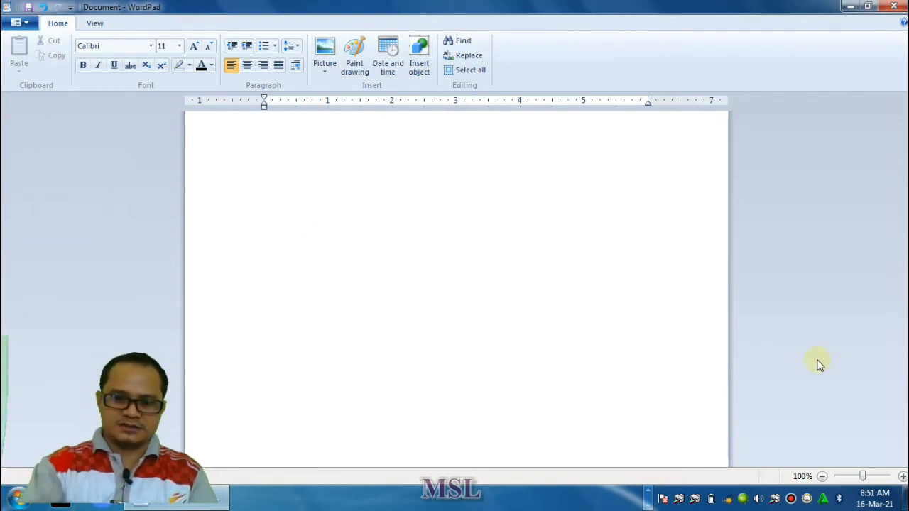
Begin a letter with "Kepada Yth." on the first line and "Bapak/Ibu guru" on the second
type("k")
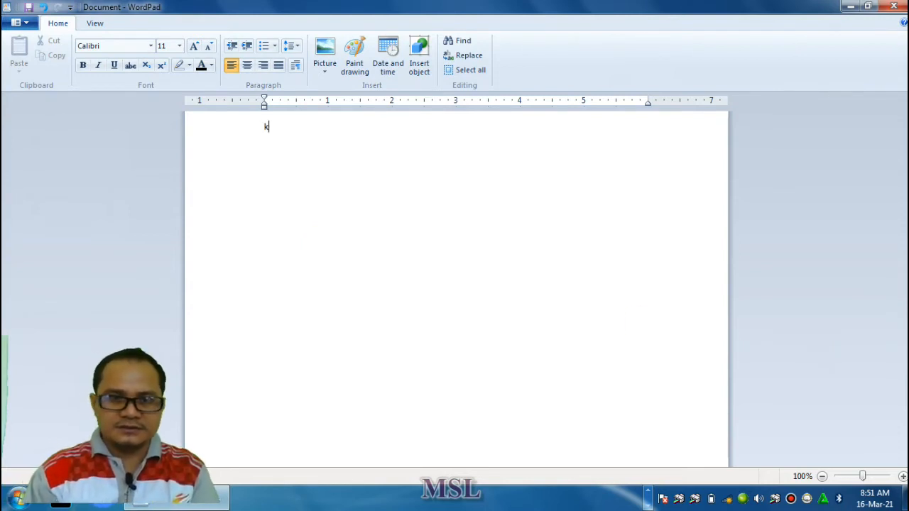
type("Kepada Yth.")
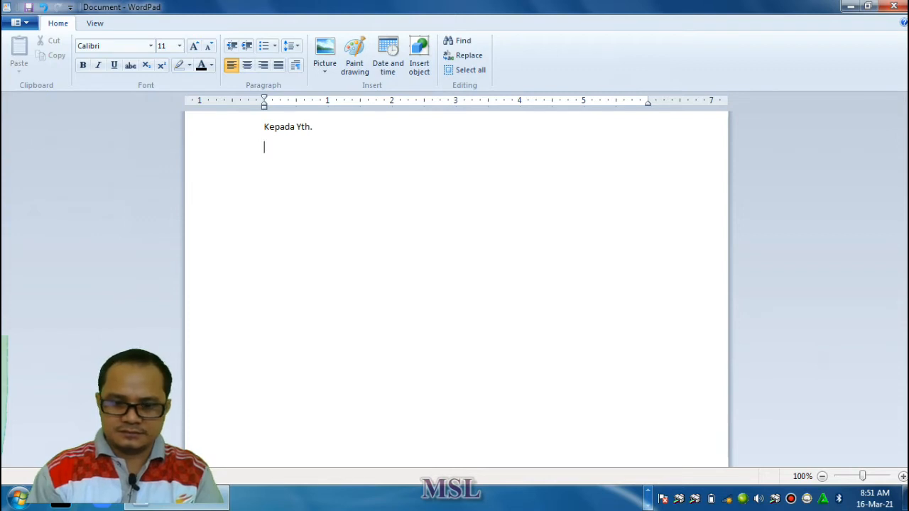
type("apak?")
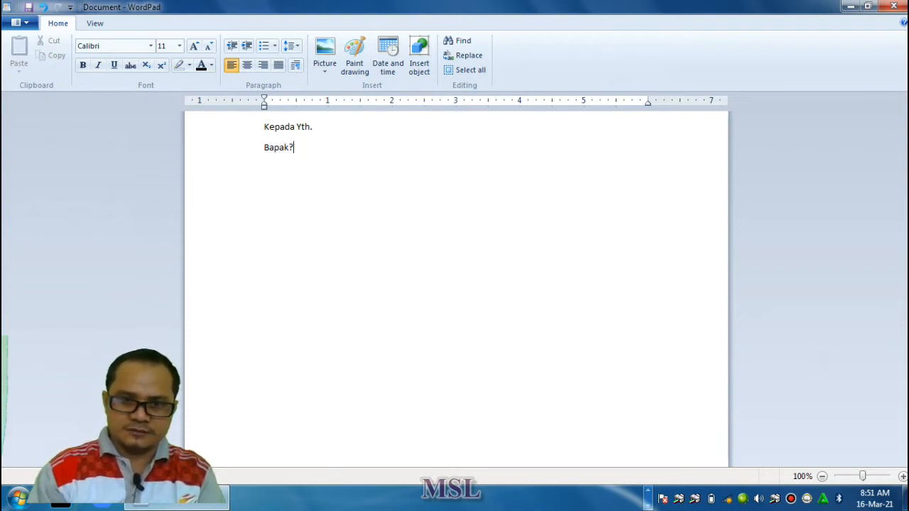
key("BackSpace")
type("/Ibu ")
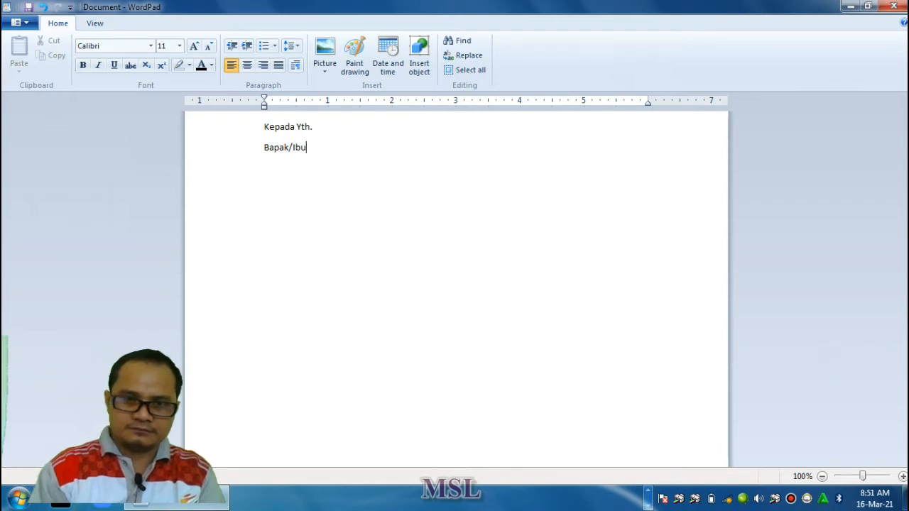
type("guru")
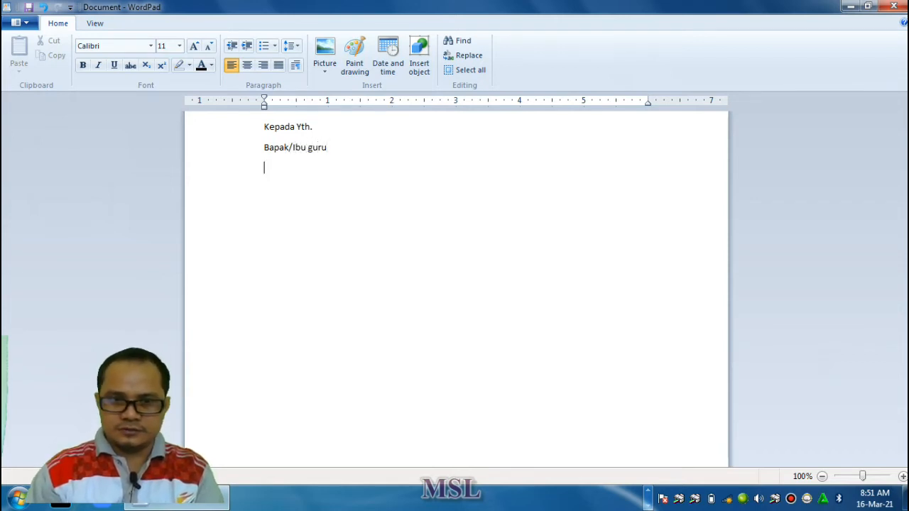
type(" di sekola")
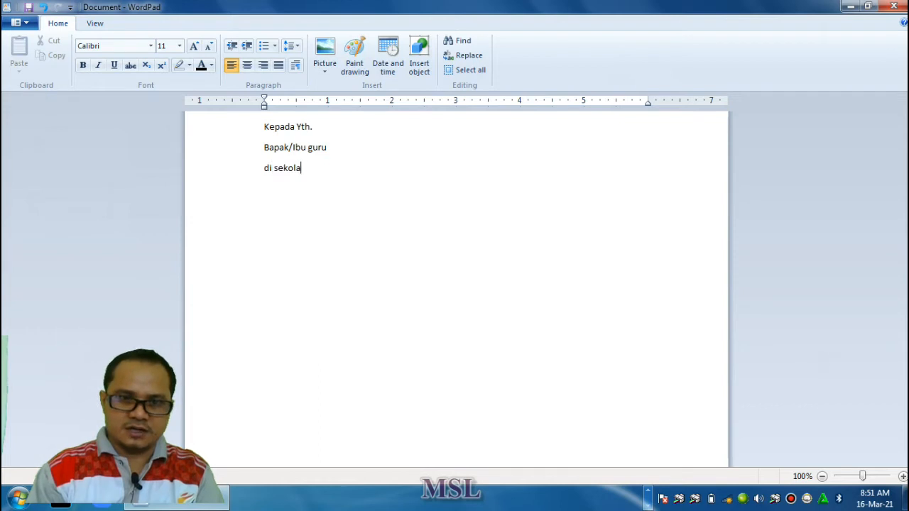
Complete the letter's address with "di" and "Sekolah" on separate lines, and start a new line below
key("BackSpace")
key("BackSpace")
key("BackSpace")
key("BackSpace")
key("BackSpace")
key("BackSpace")
key("BackSpace")
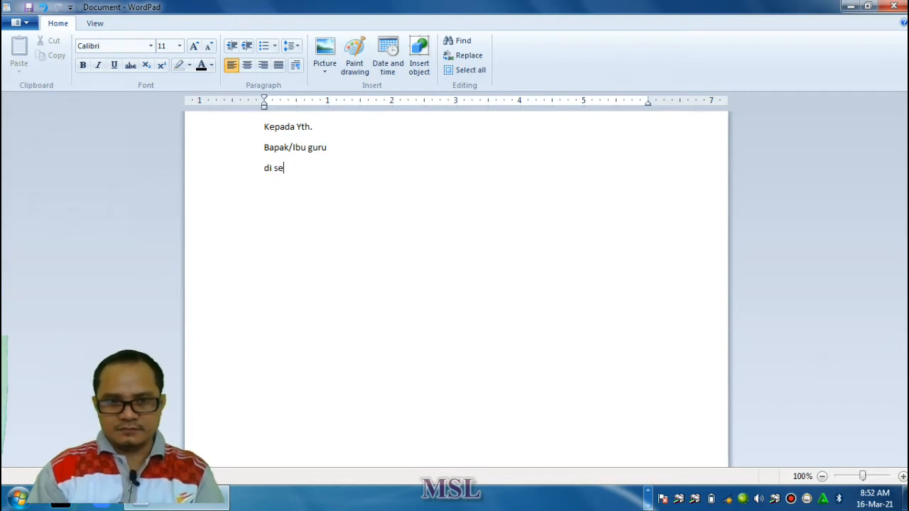
type("kolah")
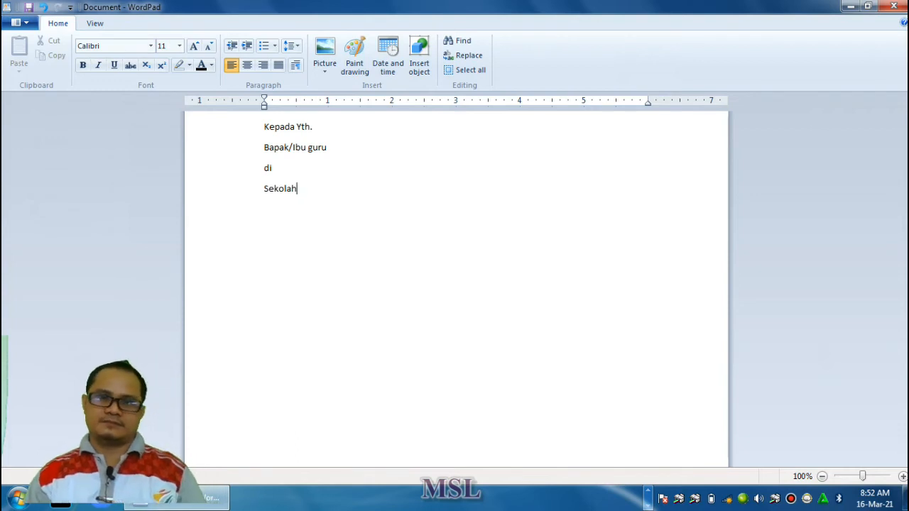
key("Return")
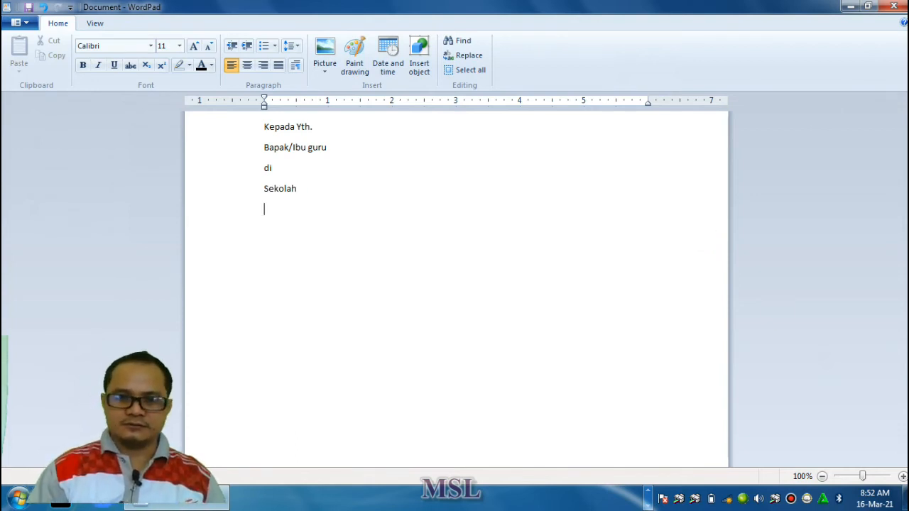
Add the greeting "Salam Sehat..." on the line below "Sekolah"
type("Salam Sehat...")
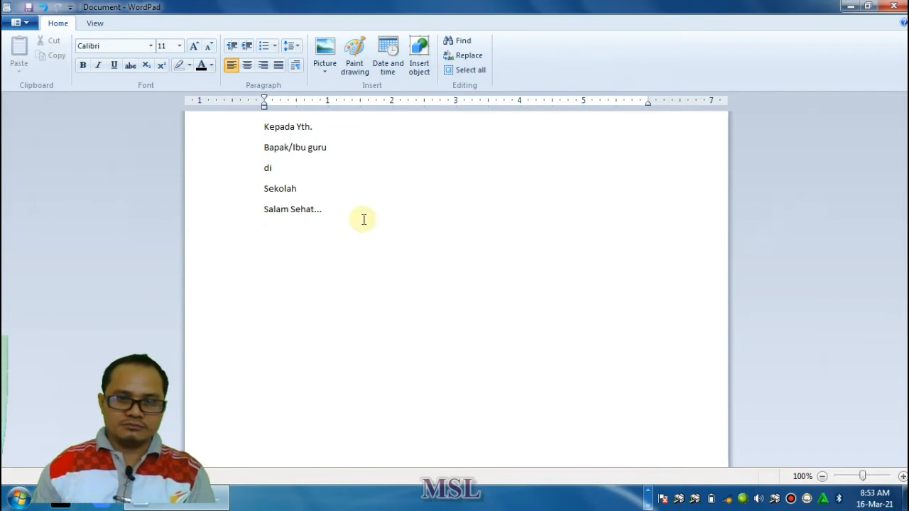
Delete the whole letter and write the title "Untuk Ibunda" on the first line, followed by a line break
left_click_drag(370, 216, 245, 137)
key("Delete")
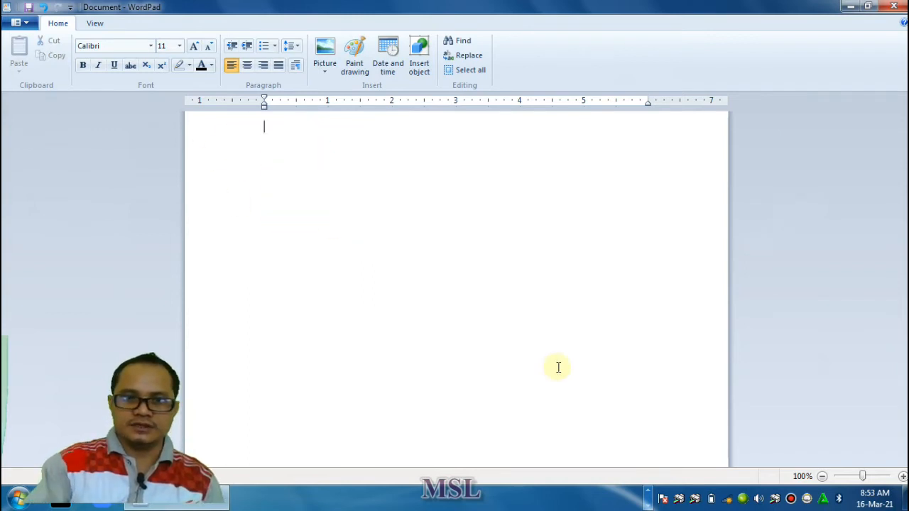
type("Untuk Ib")
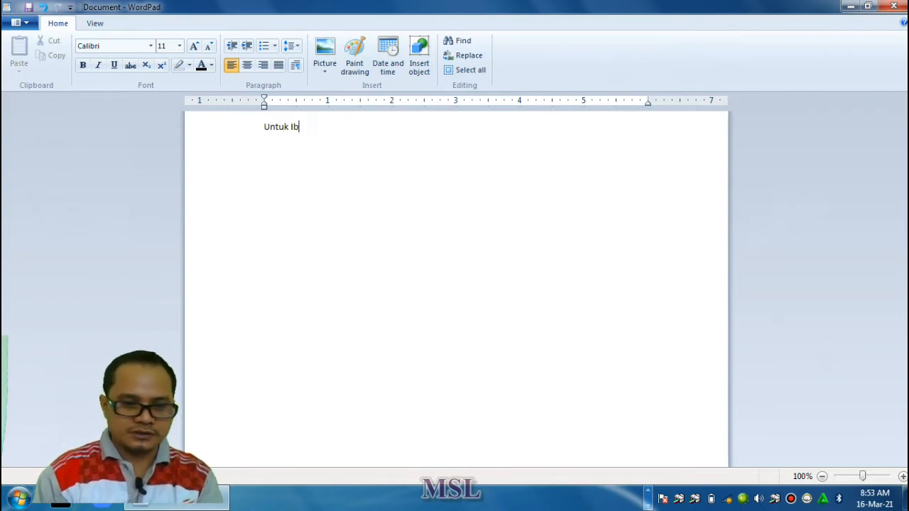
type("unda")
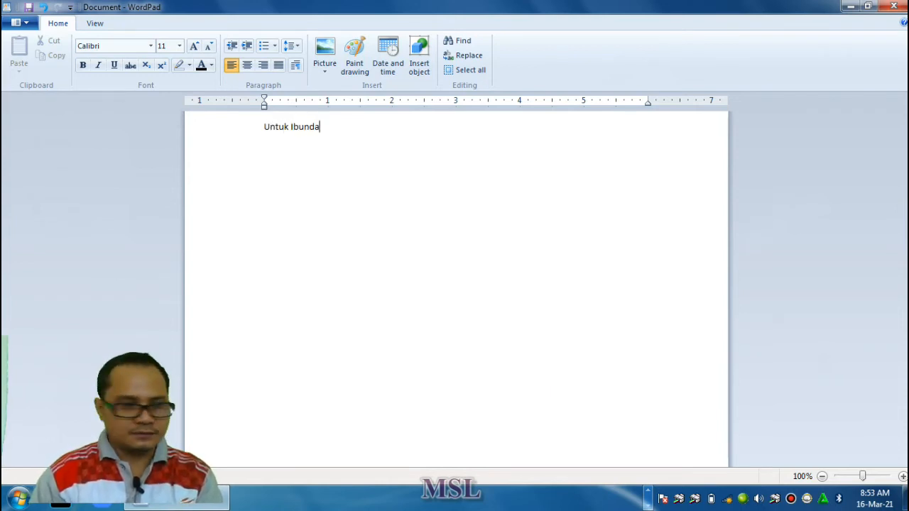
key("Return")
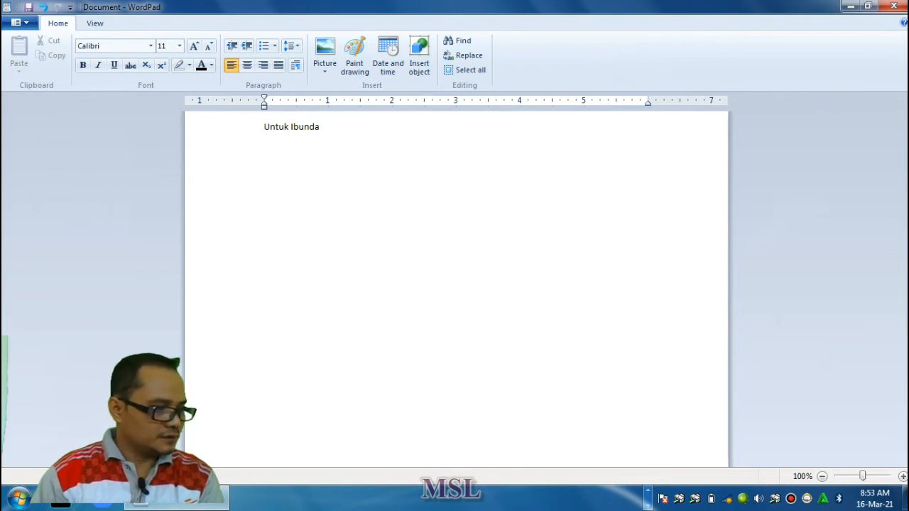
Write "Bunda terima kasih telah melahirkan aku" on the line below the title
type("bunda ter")
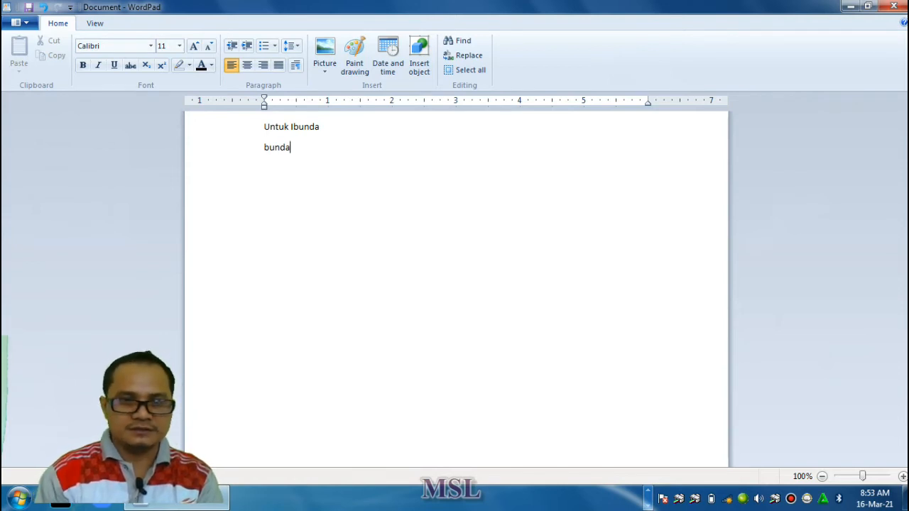
key("BackSpace")
key("BackSpace")
key("BackSpace")
key("BackSpace")
key("BackSpace")
key("BackSpace")
key("BackSpace")
key("BackSpace")
key("BackSpace")
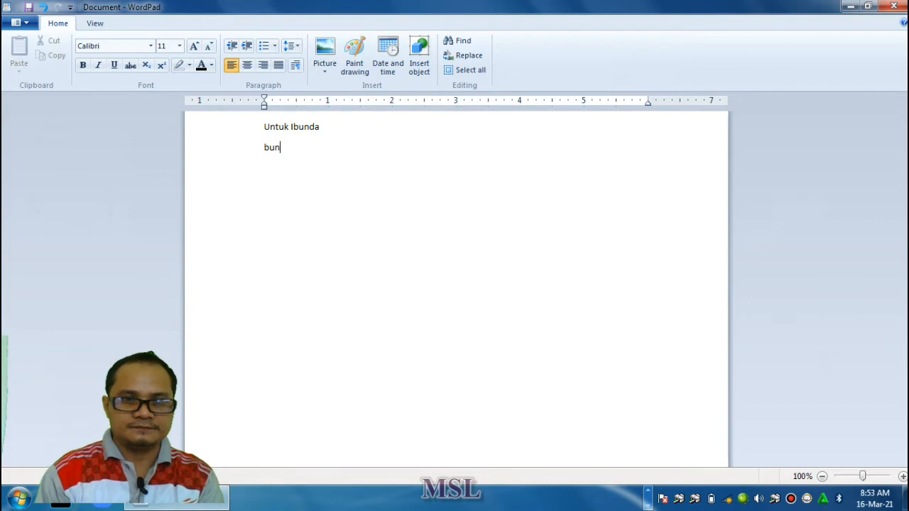
type("Bunda")
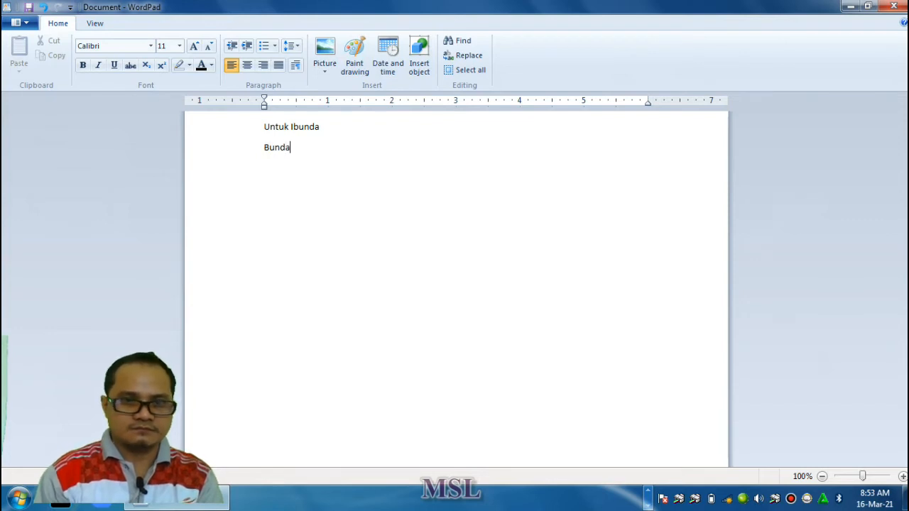
type(" terima")
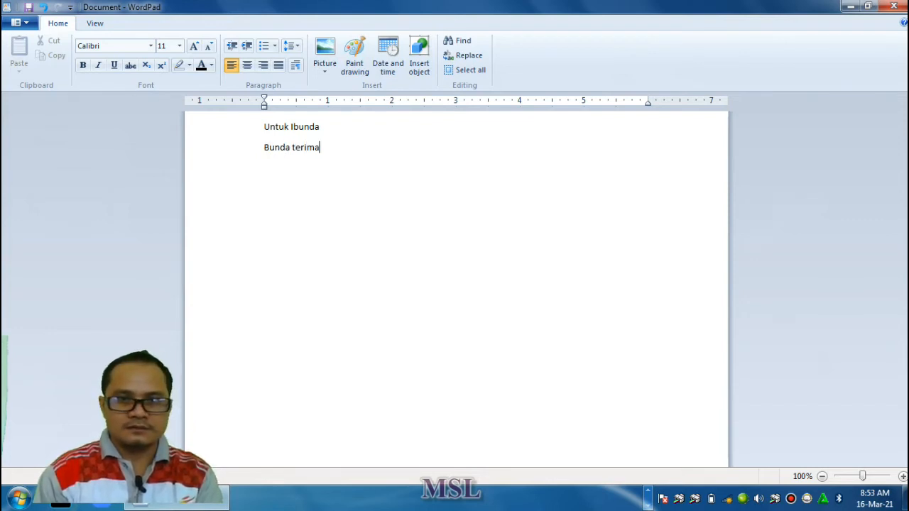
type(" kasih tela")
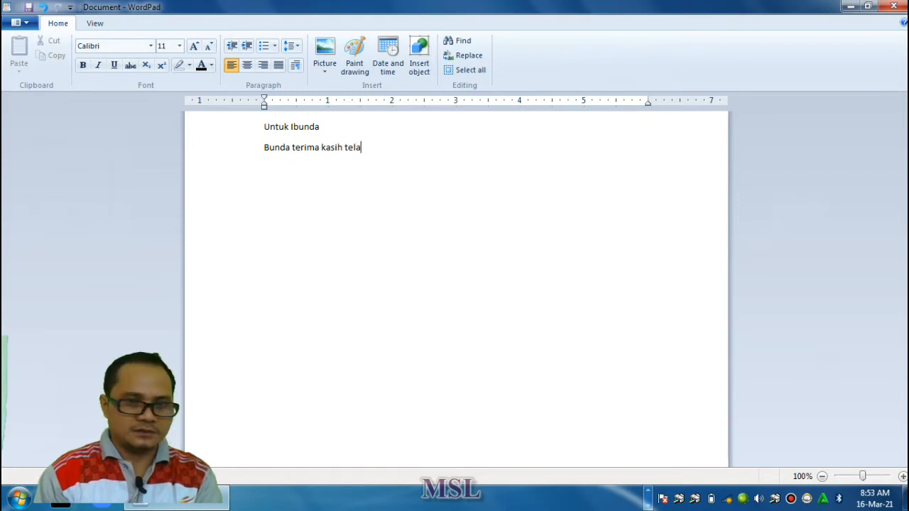
type("h melahirkan aku")
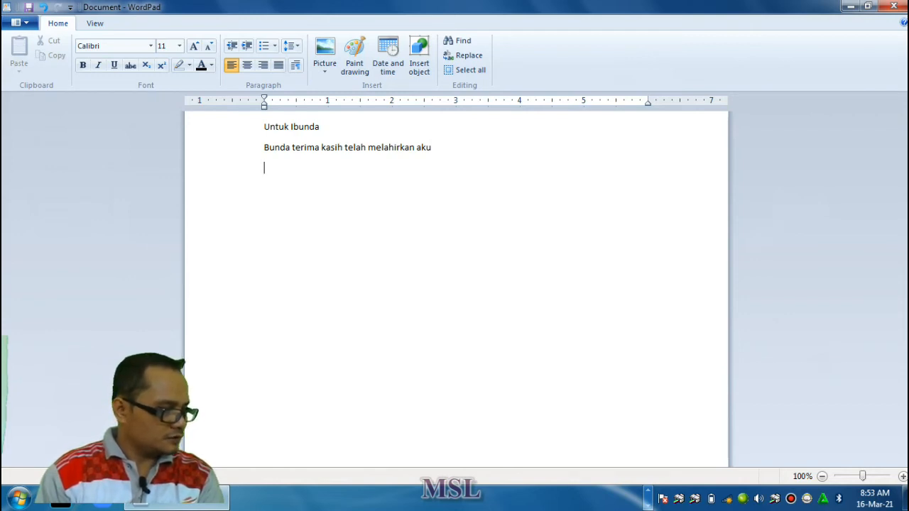
Write "Bunda telah merawataku dari bayi hingga kini" on the third line
type("Buda")
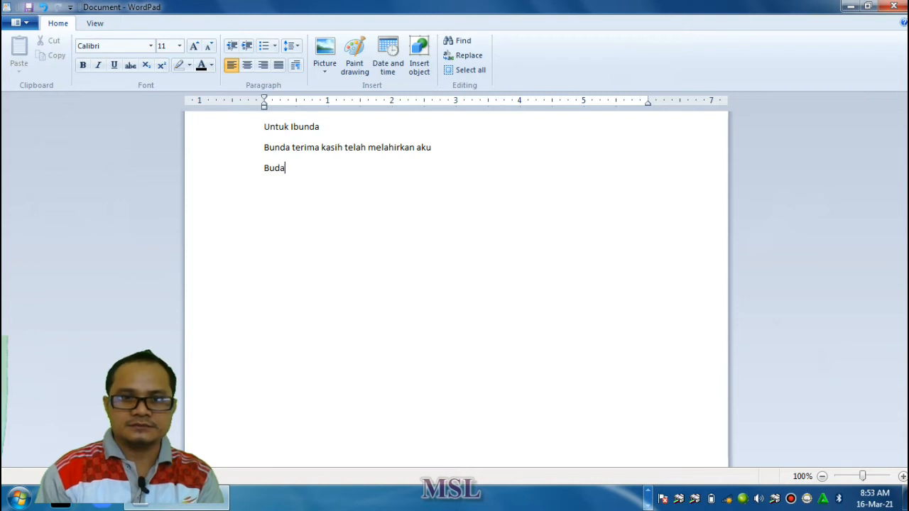
key("BackSpace")
key("BackSpace")
type("nda telah ")
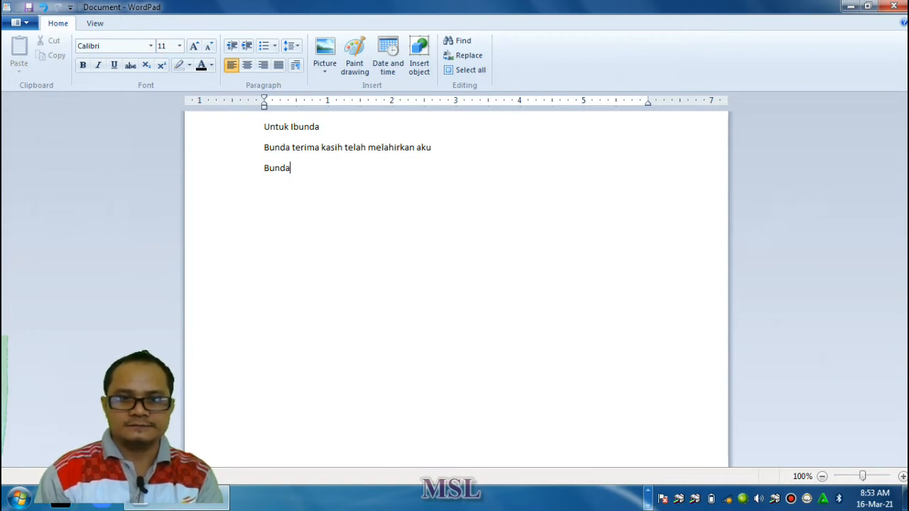
type("merawat")
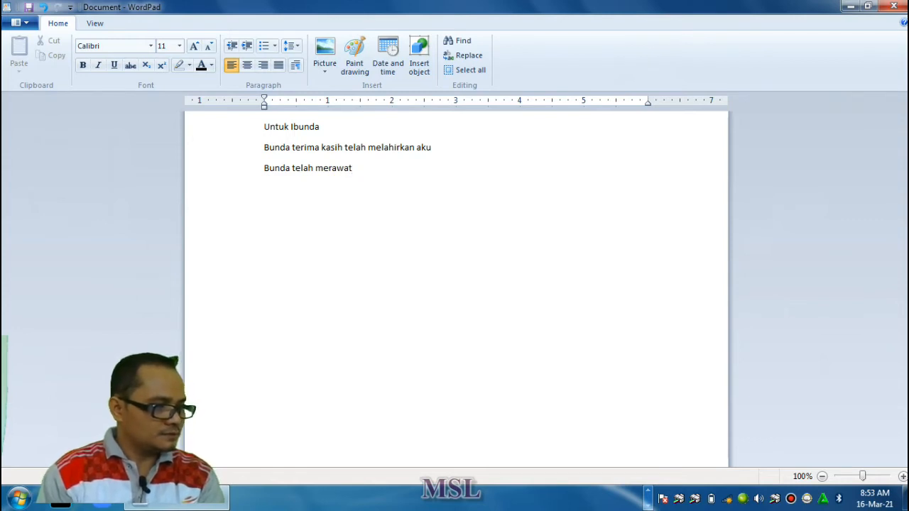
type("aku dari ")
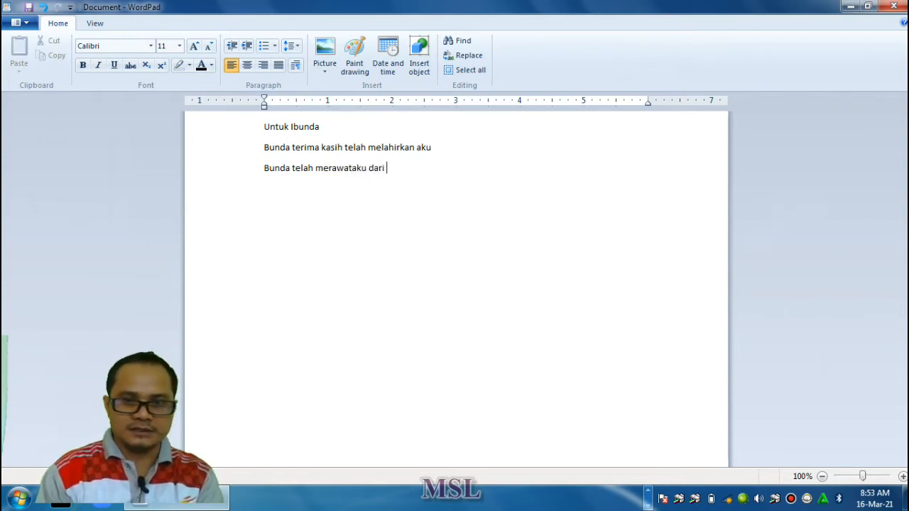
type("bayi hingga kini ")
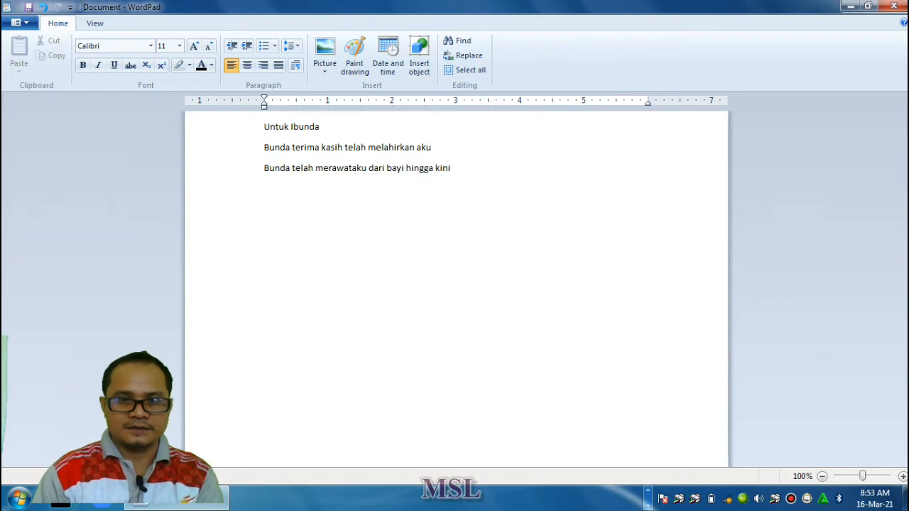
type("bunda")
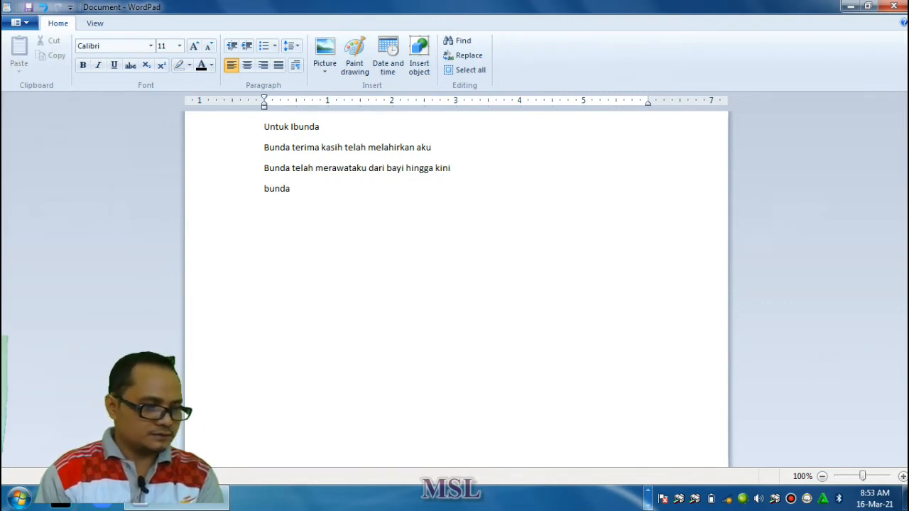
type(" dengan sabar")
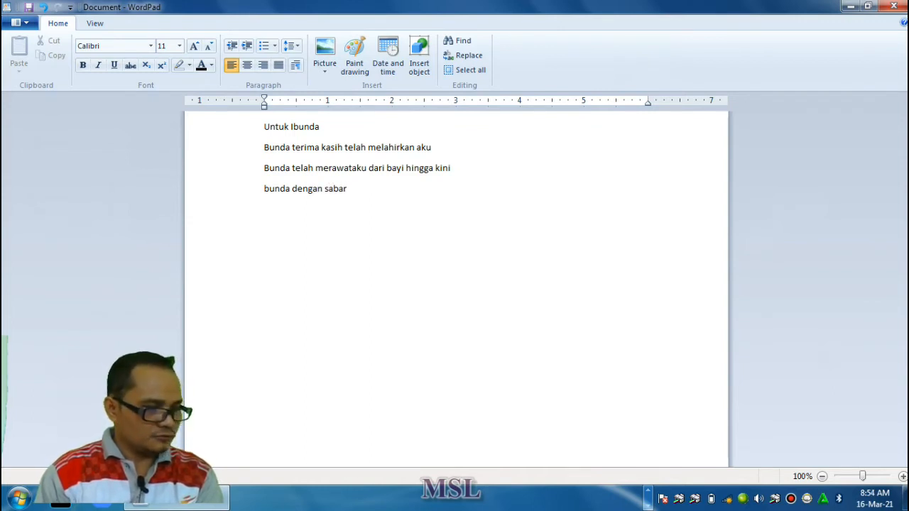
Write "Bunda dengan sabar menyuapi aku" on the fourth line, with a capital B, and start a new line below
type("menyua")
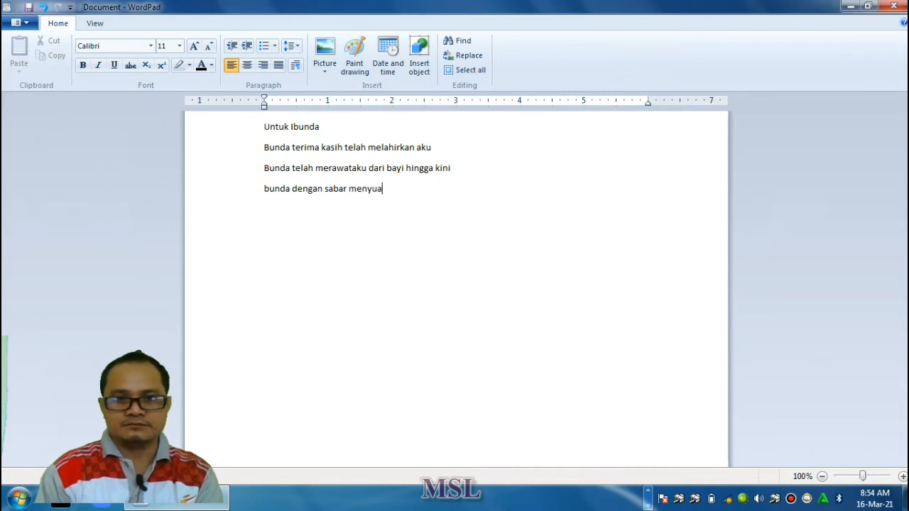
type("pi aku")
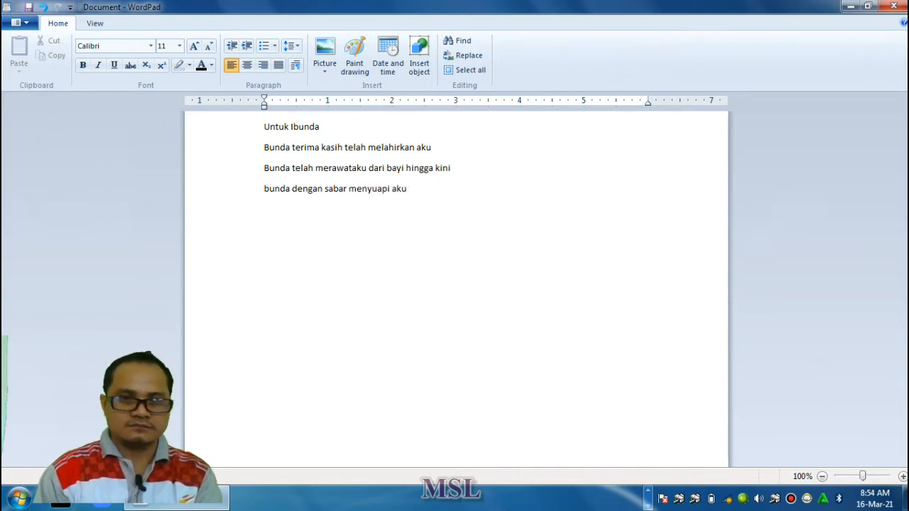
key("Return")
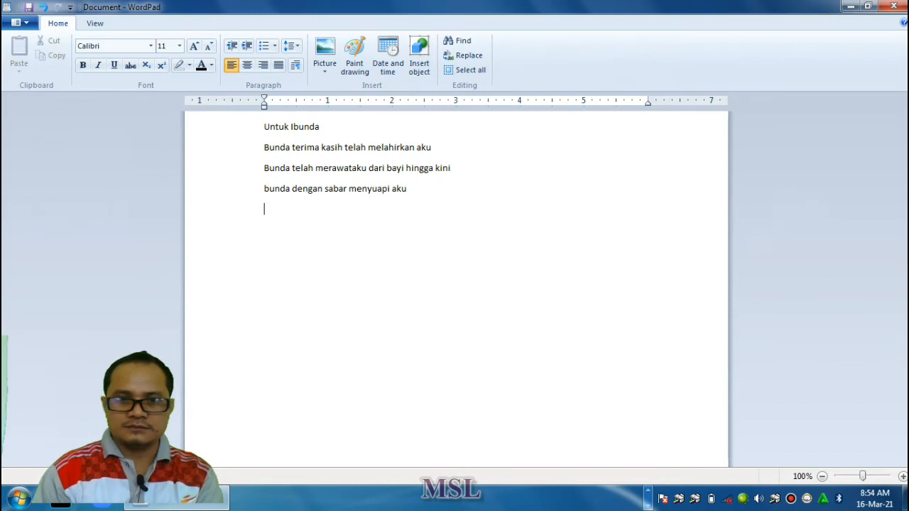
key("Up")
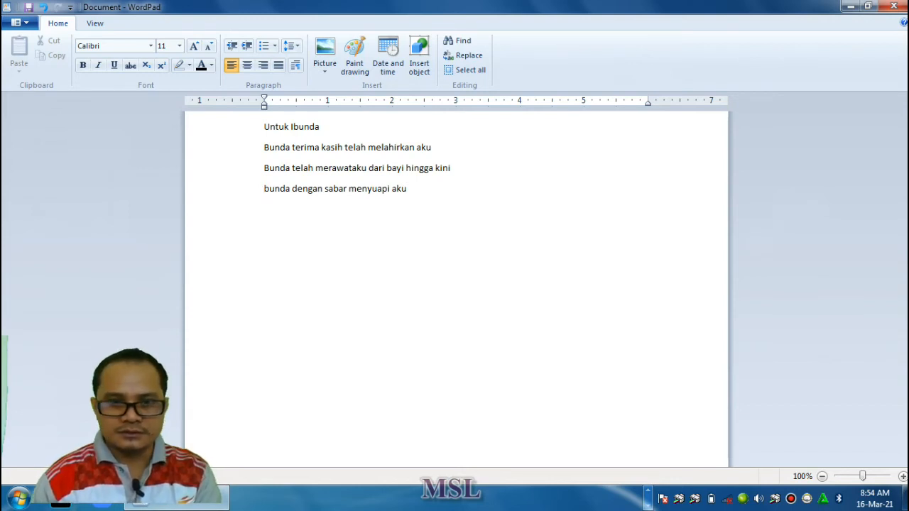
key("BackSpace")
type("Bunda dengan sabar menyuapi aku ")
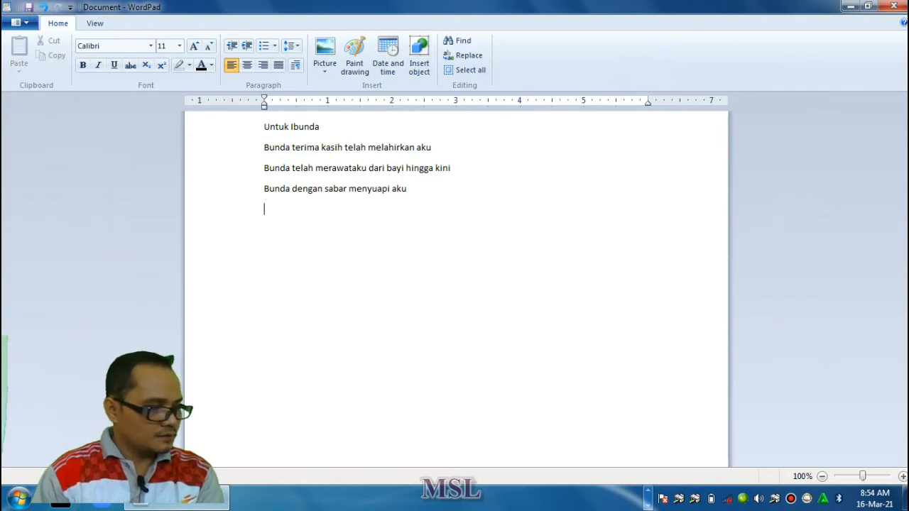
type("Bunda juga mem")
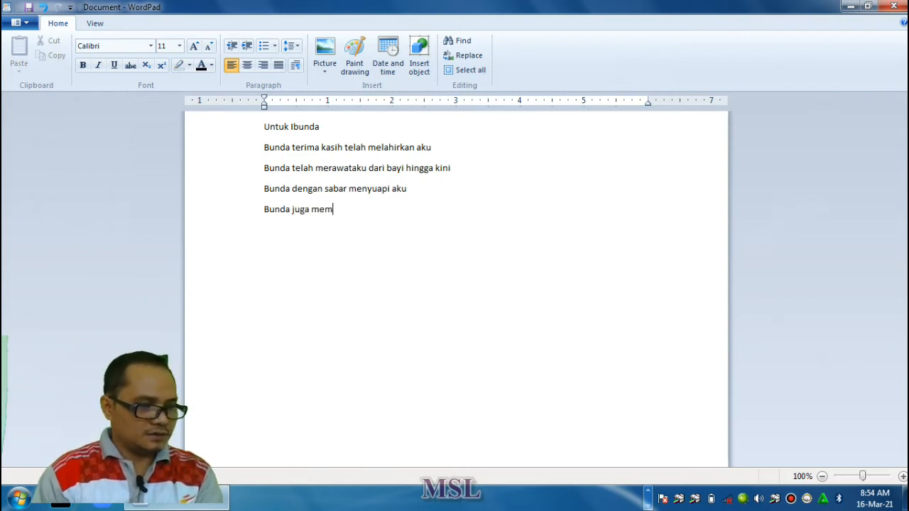
type("elukku")
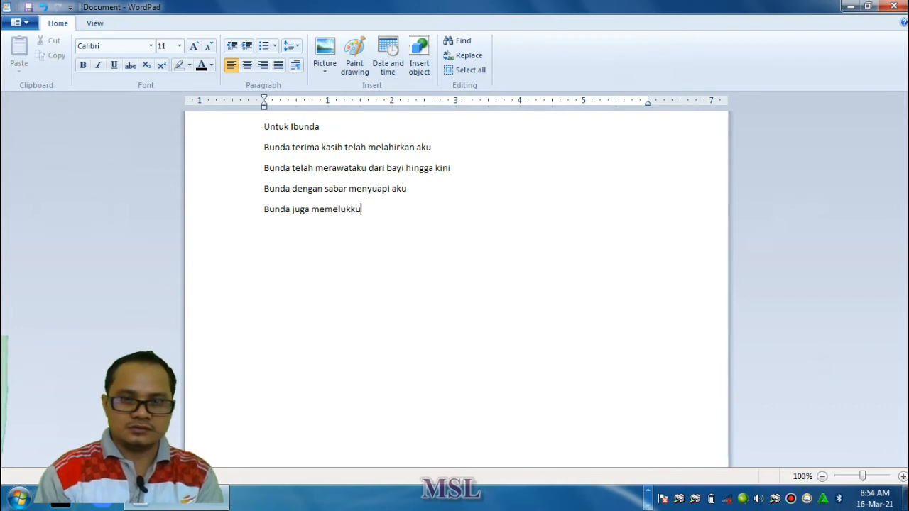
type(" sa")
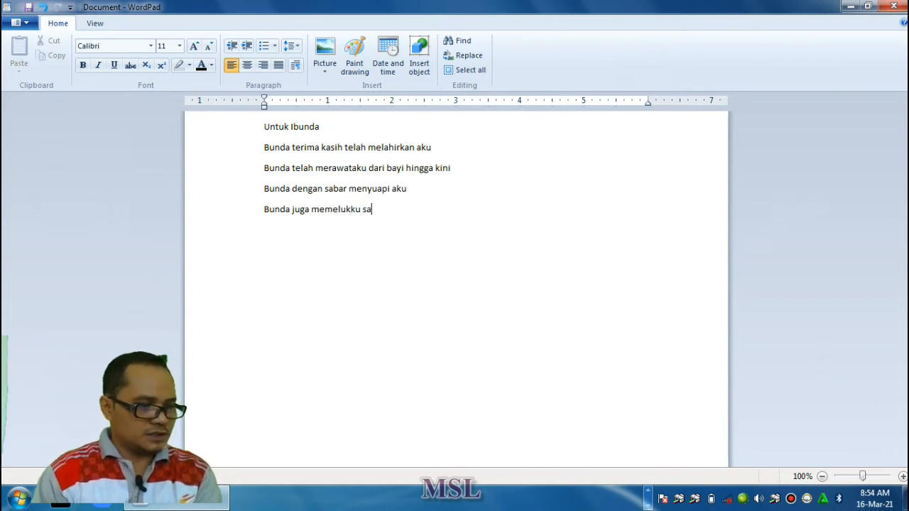
type("at aku taku")
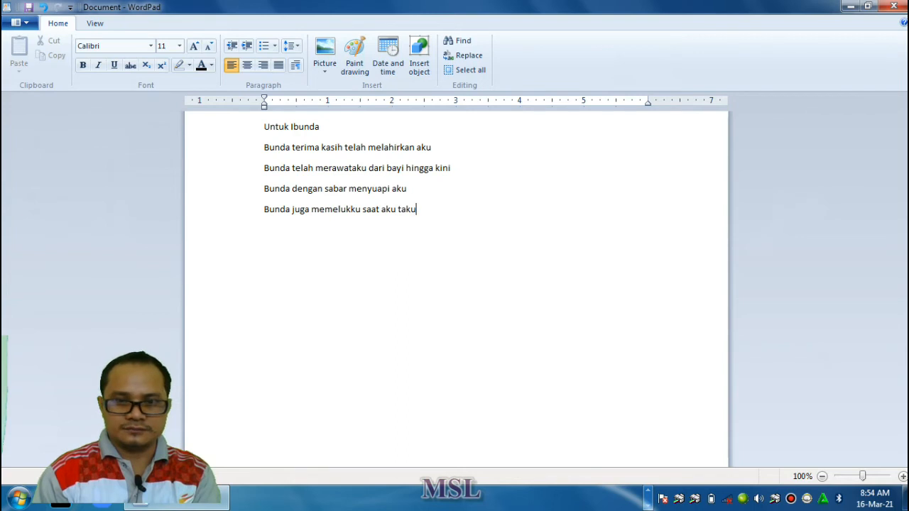
type("t tero")
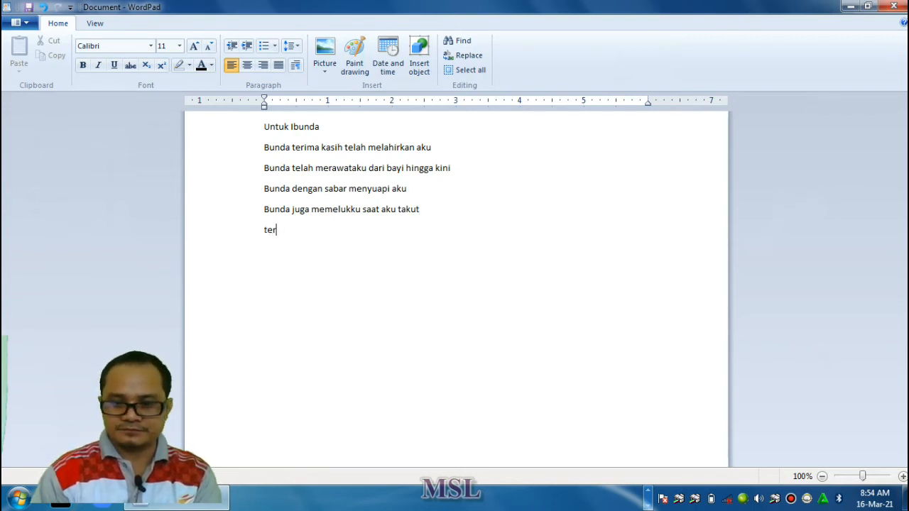
Close the text with "Terima kasih Bunda" on its own line, starting with a capital T
key("BackSpace")
key("BackSpace")
type("Teri")
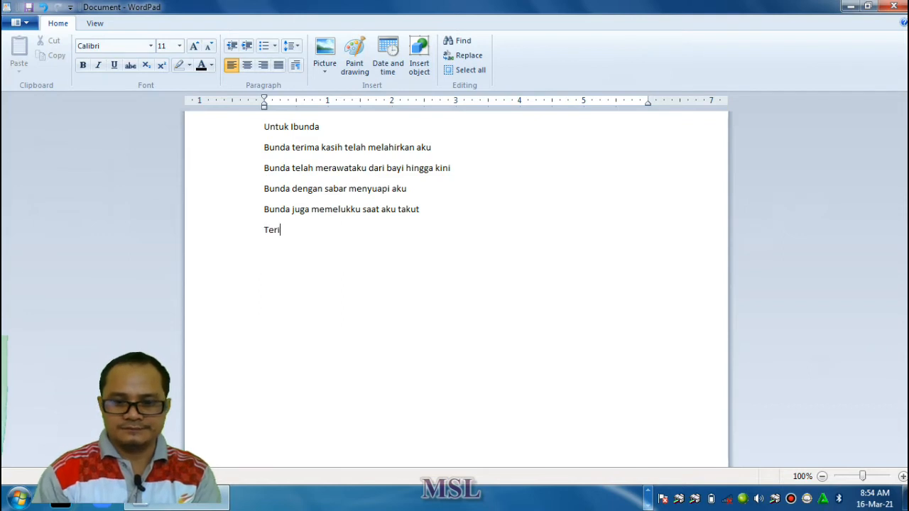
type("ma kasih B")
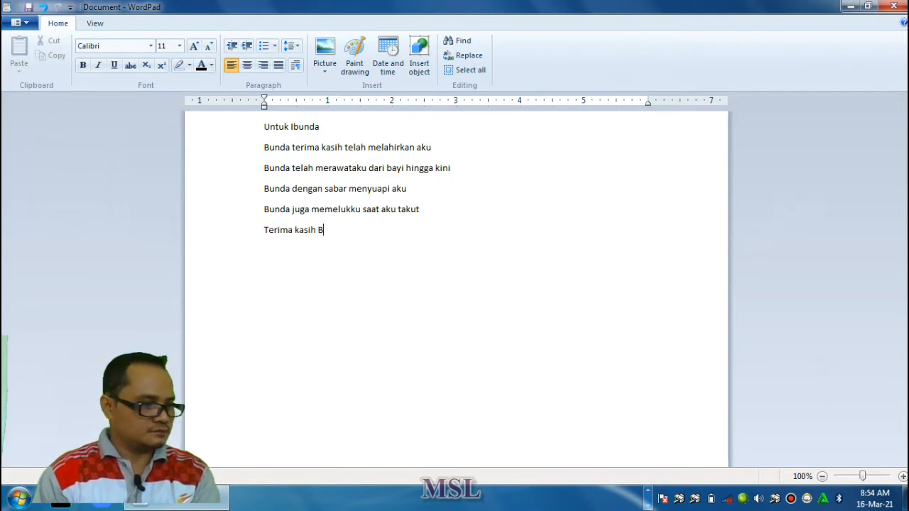
type("unda")
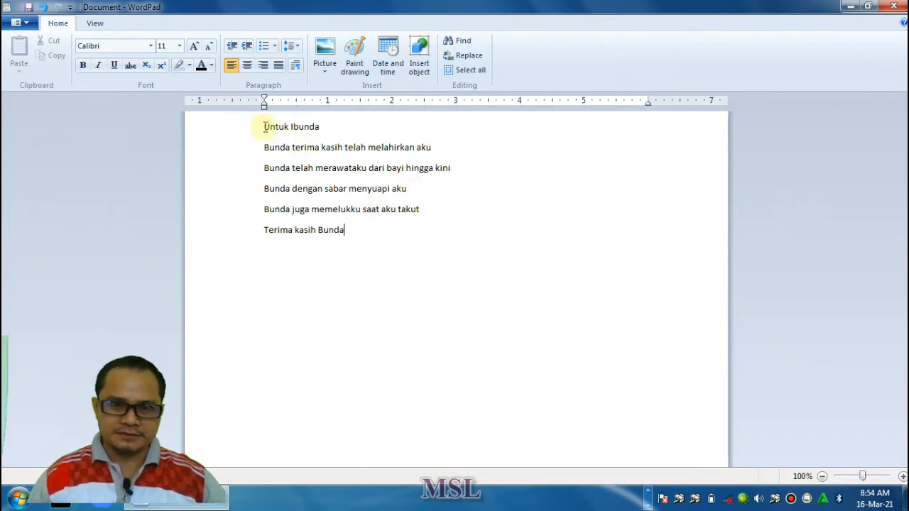
Set the font of the title line "Untuk Ibunda" to Cooper Std Black
left_click_drag(264, 128, 322, 129)
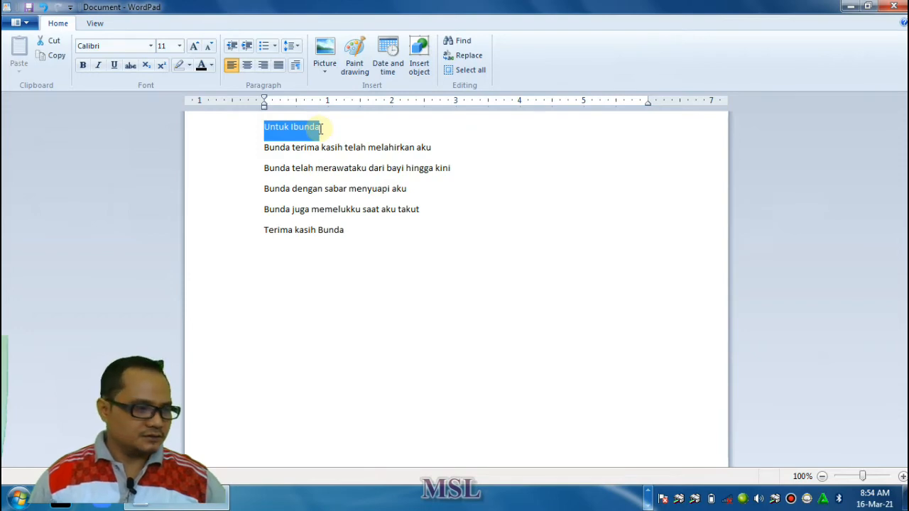
left_click(152, 47)
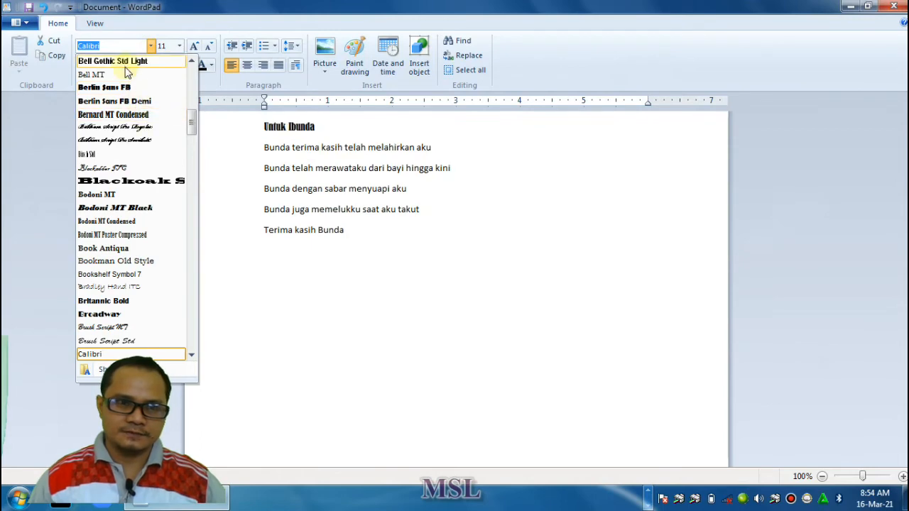
scroll(130, 145, "down", 6)
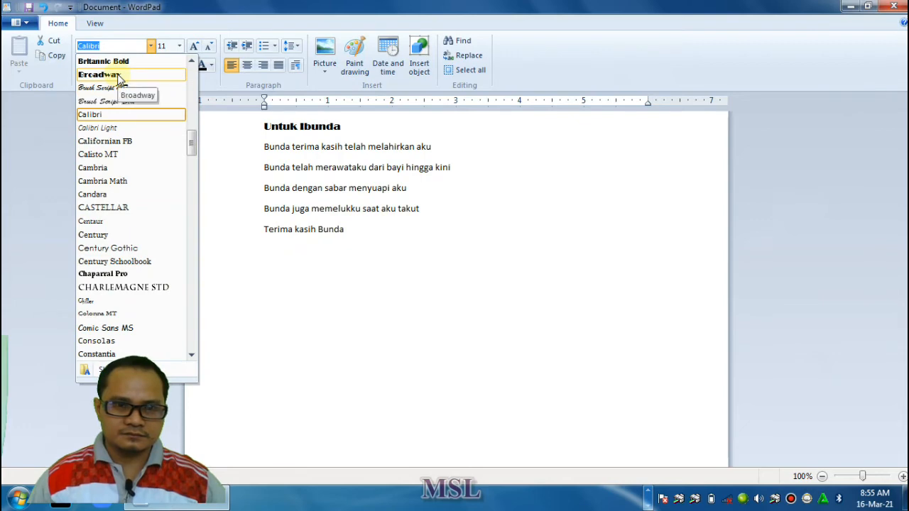
scroll(119, 85, "up", 1)
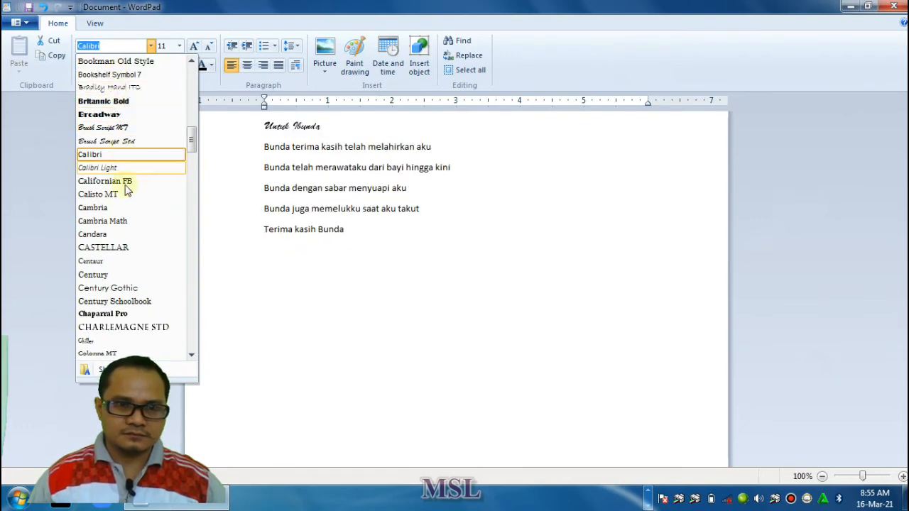
scroll(116, 238, "down", 3)
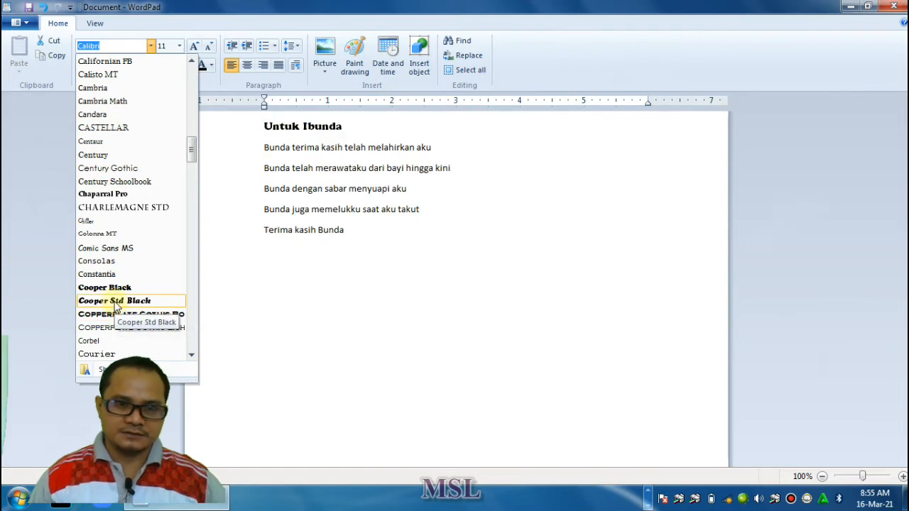
left_click(115, 301)
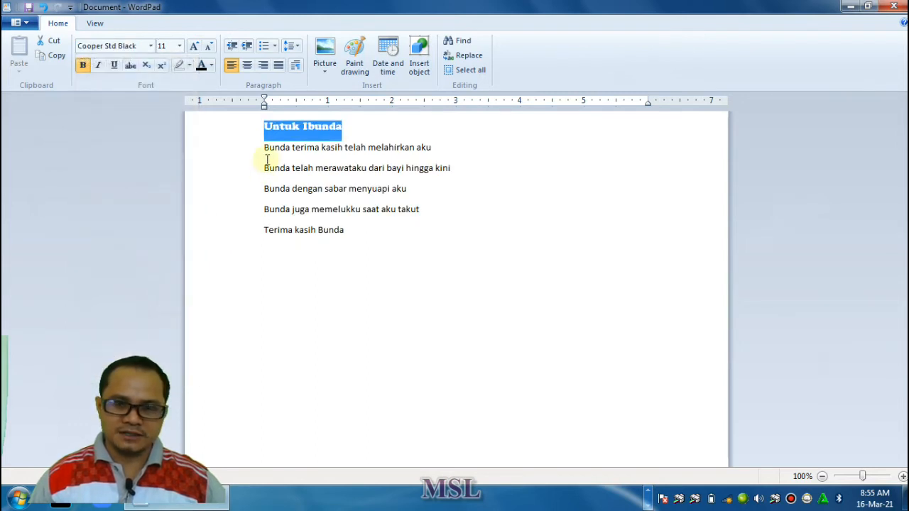
Change the font of the five lines below the title to Book Antiqua and clear the selection
left_click_drag(265, 147, 382, 229)
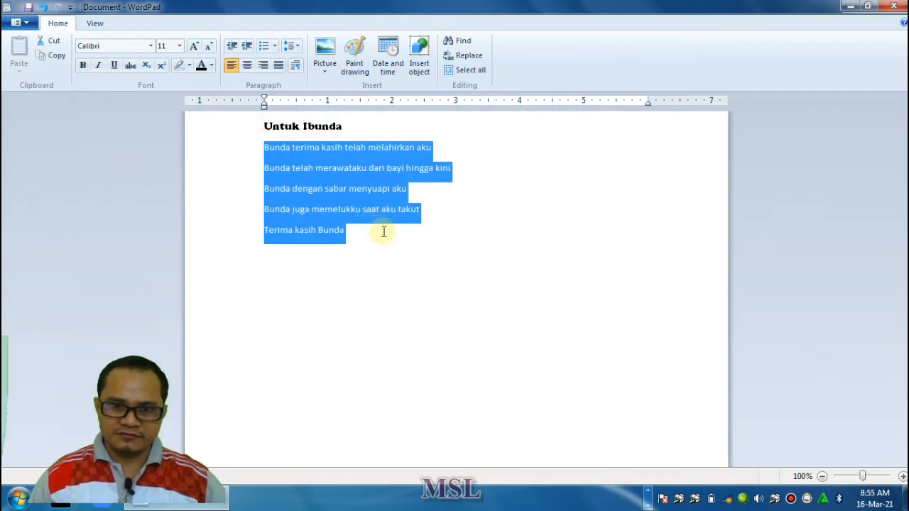
left_click(151, 45)
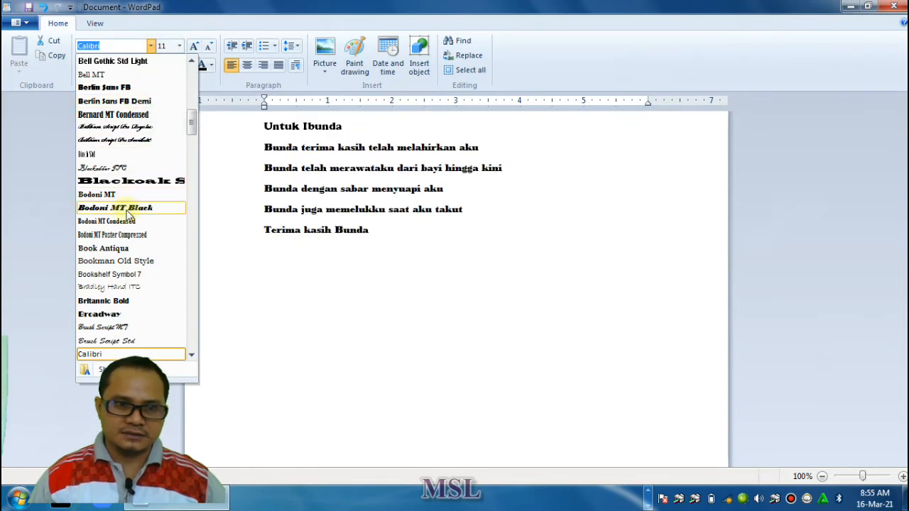
left_click(110, 254)
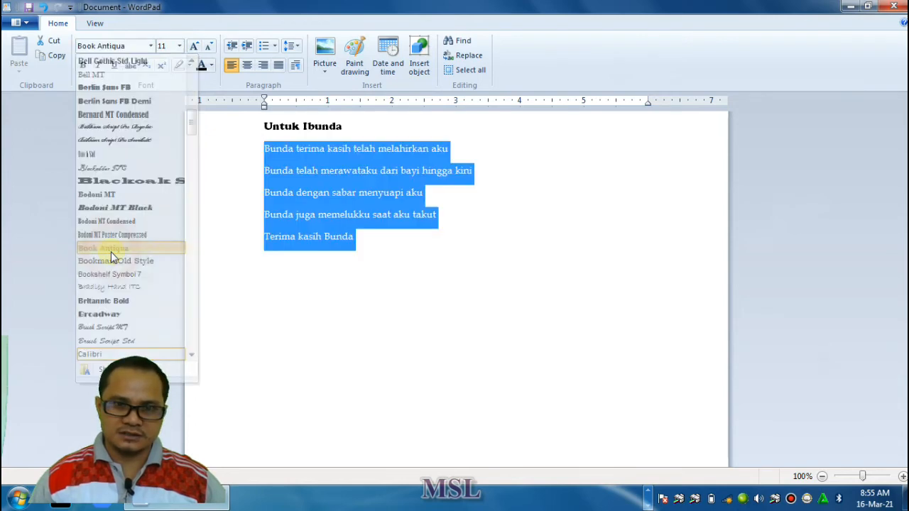
left_click(363, 251)
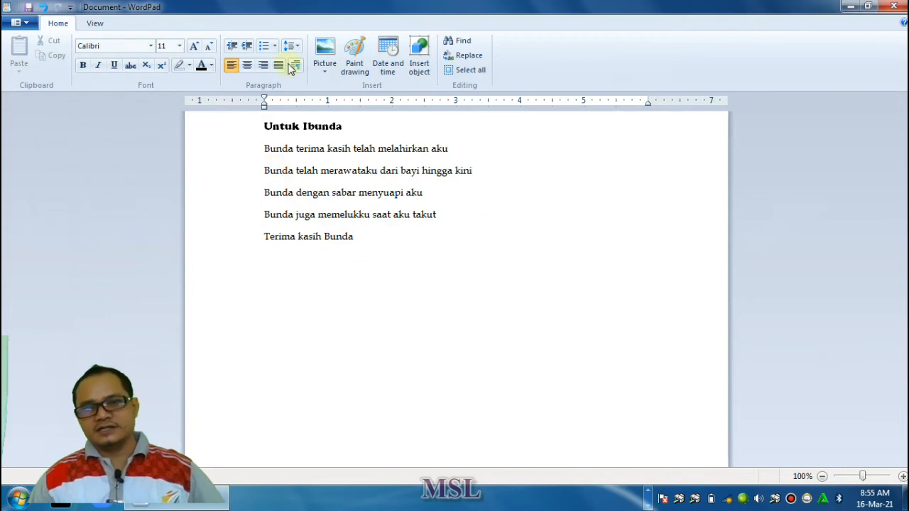
Set the font size of the line "Bunda terima kasih telah melahirkan aku" to 18
left_click(264, 149)
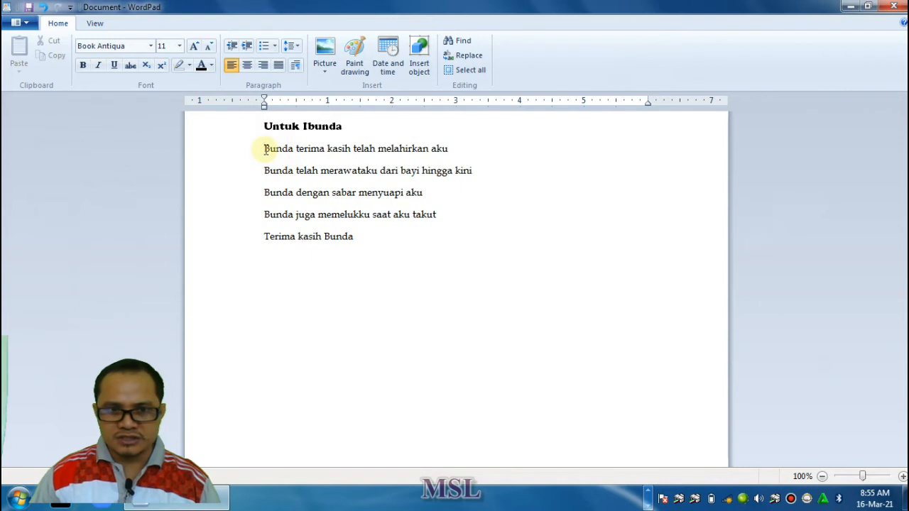
left_click_drag(265, 149, 448, 150)
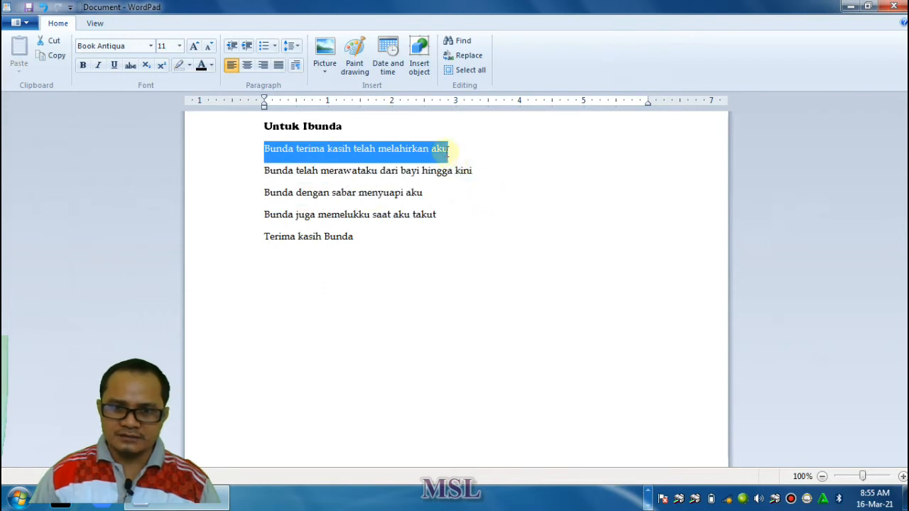
left_click(260, 149)
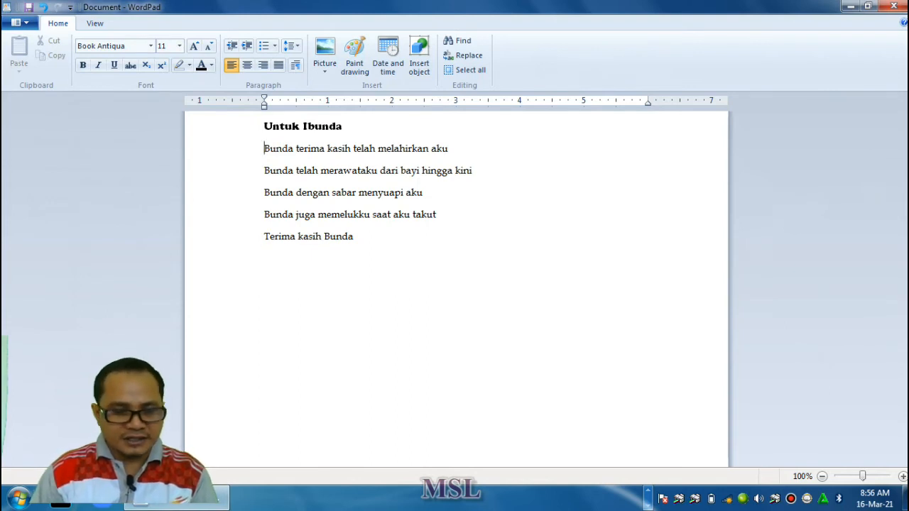
left_click_drag(264, 149, 448, 148)
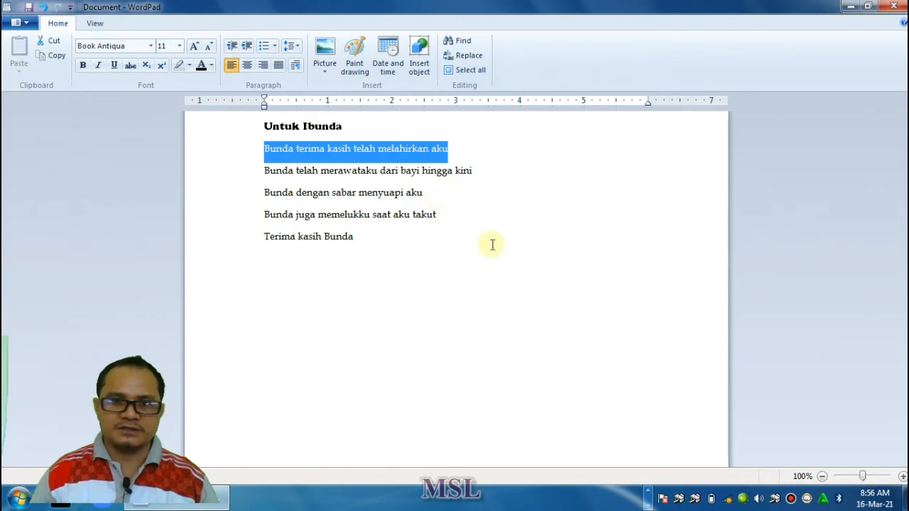
left_click(179, 46)
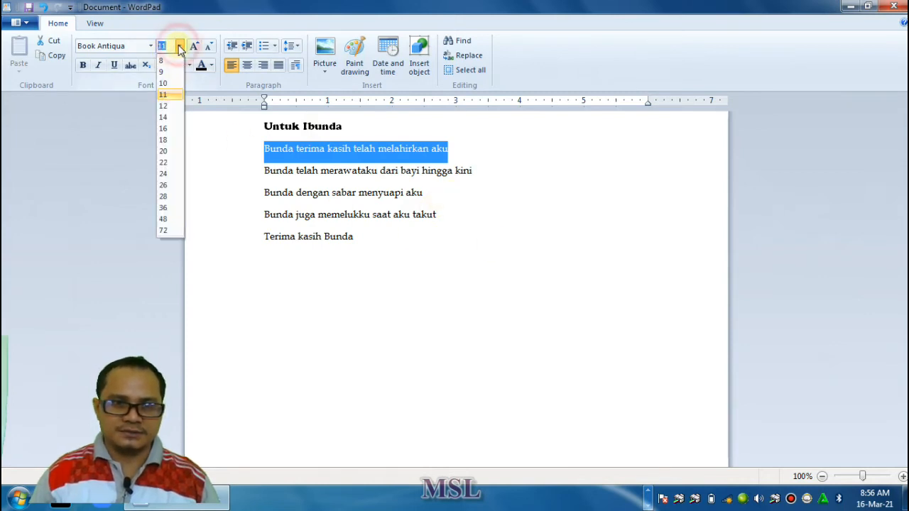
left_click(173, 141)
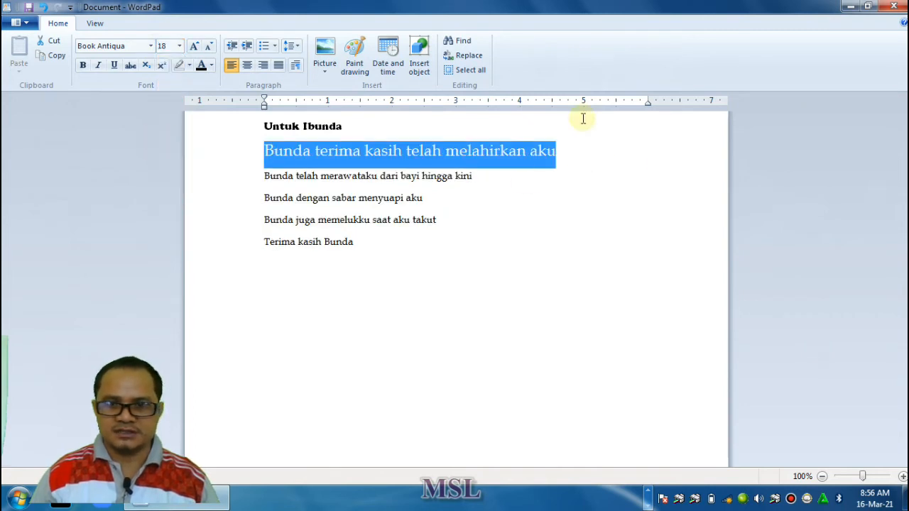
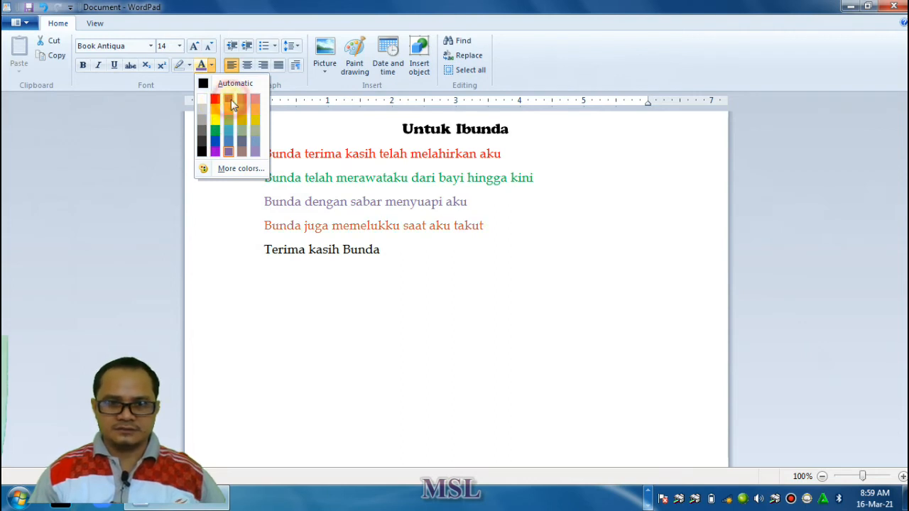
Color the line "Bunda juga memelukku saat aku takut" muted red and the closing line "Terima kasih Bunda" light grayish blue
left_click(231, 99)
left_click_drag(265, 249, 401, 253)
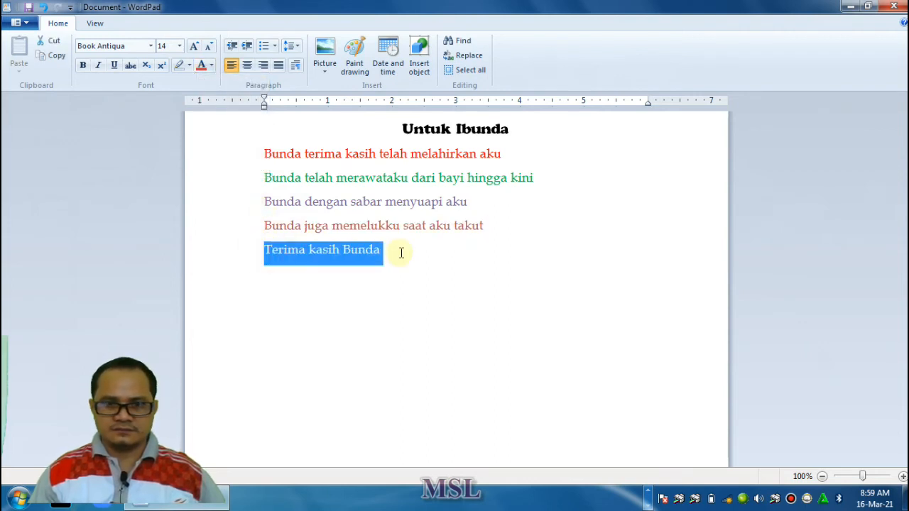
left_click(212, 65)
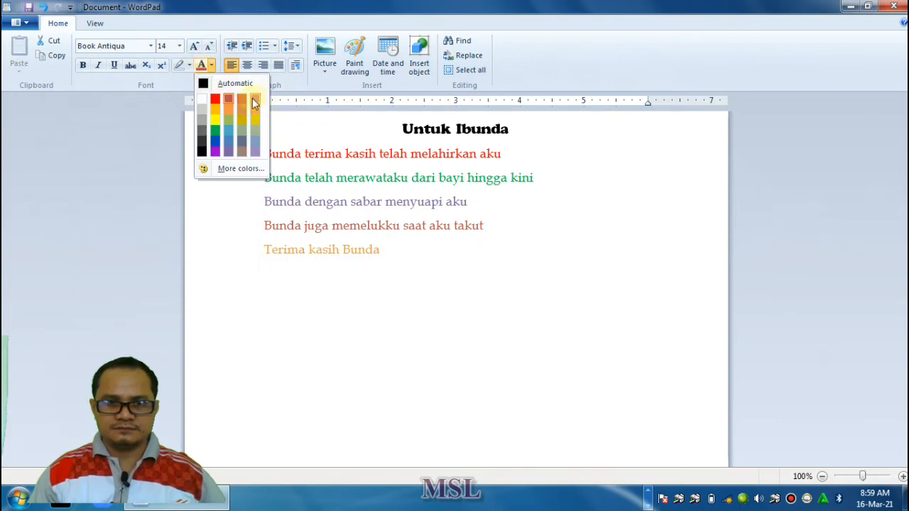
left_click(257, 147)
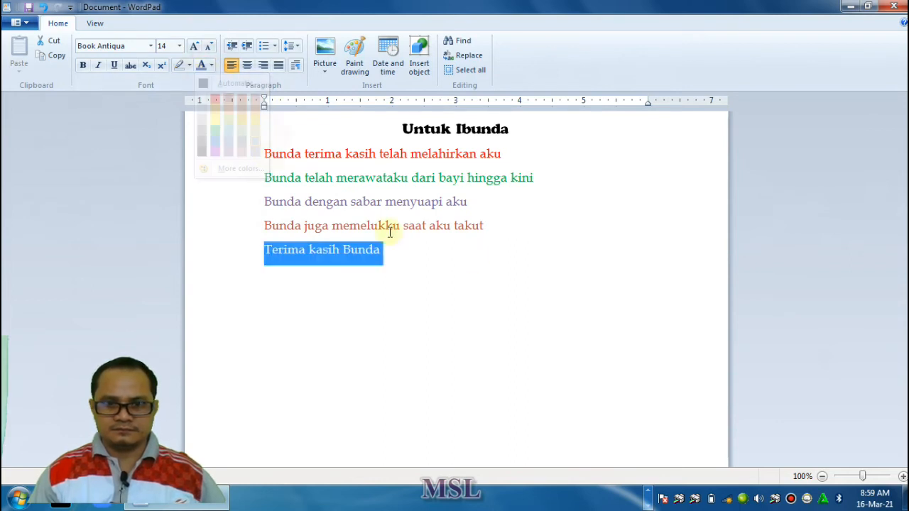
left_click(477, 228)
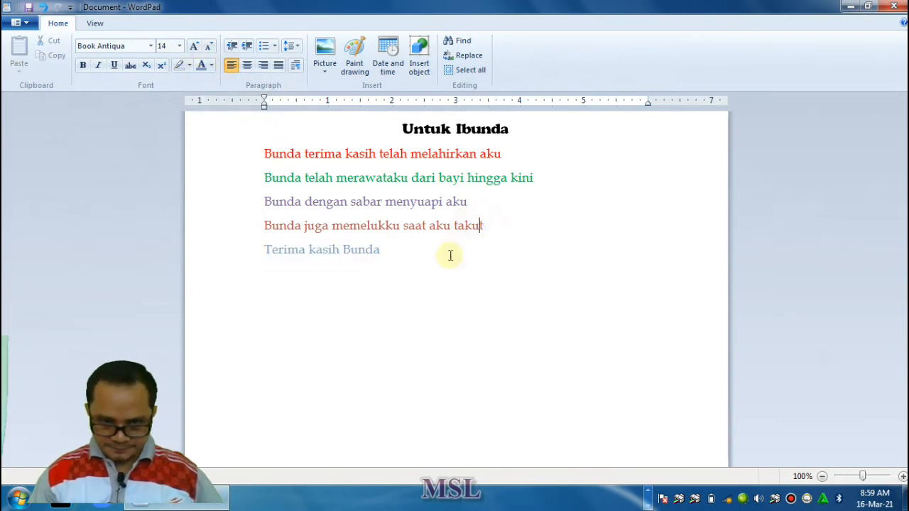
Save the document as "Terima Kasih Bunda" in Rich Text Format on the DATA SEKOLAH (D:) drive
left_click(22, 24)
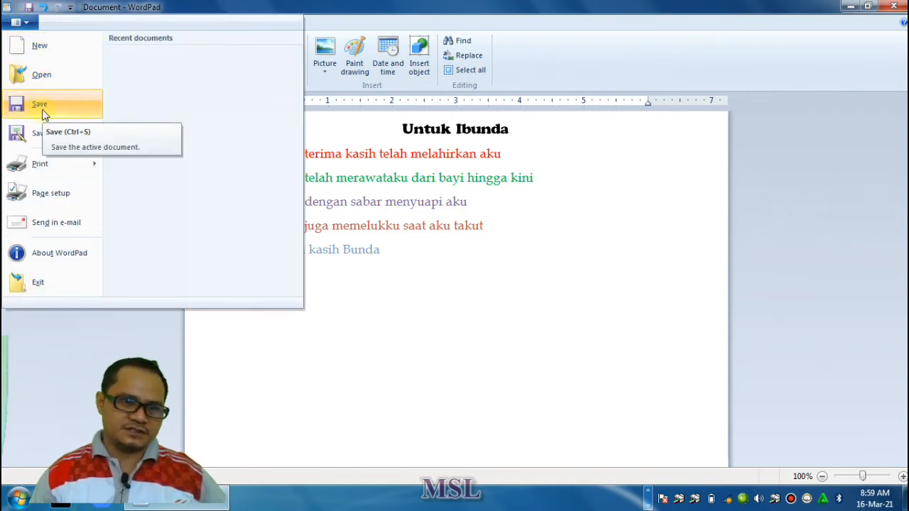
mouse_move(34, 169)
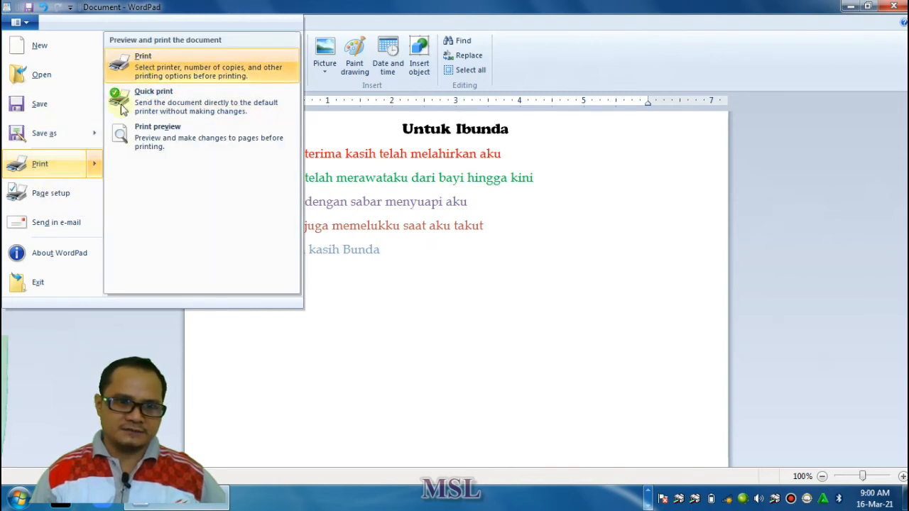
left_click(34, 102)
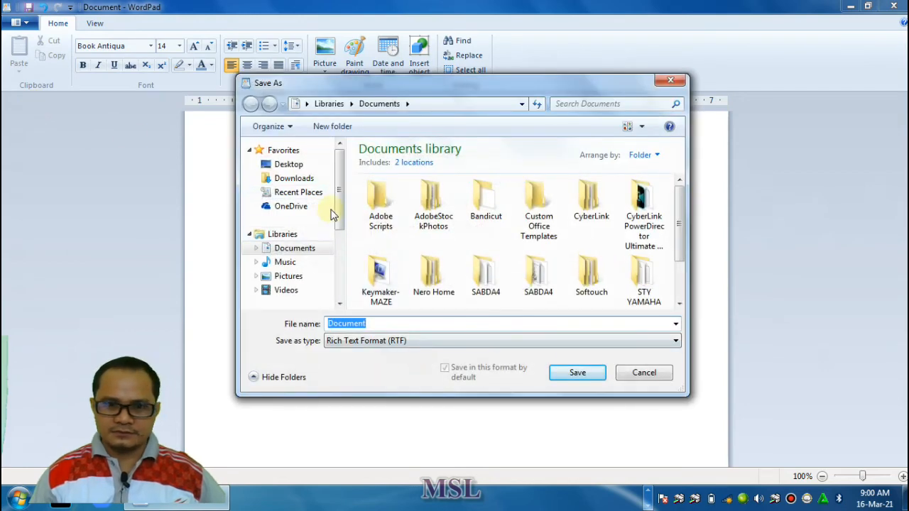
left_click(284, 250)
left_click_drag(338, 203, 339, 272)
left_click(301, 257)
double_click(379, 324)
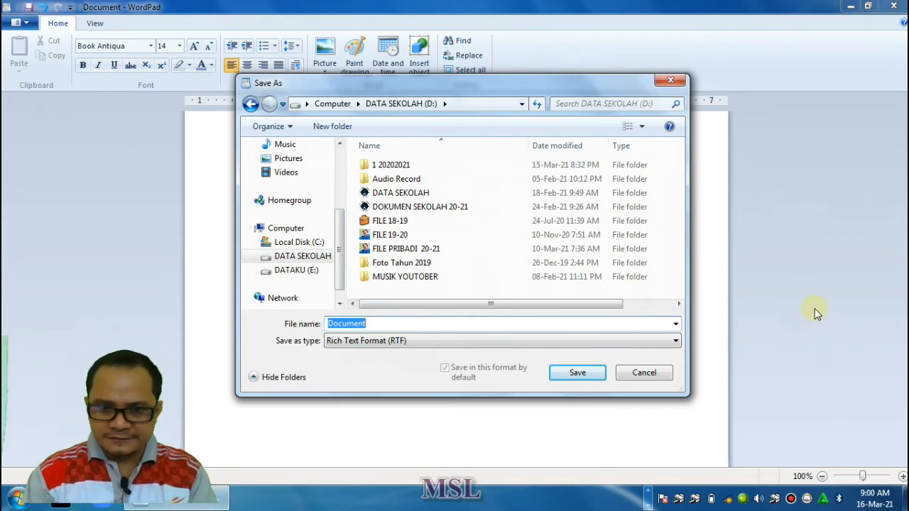
key("BackSpace")
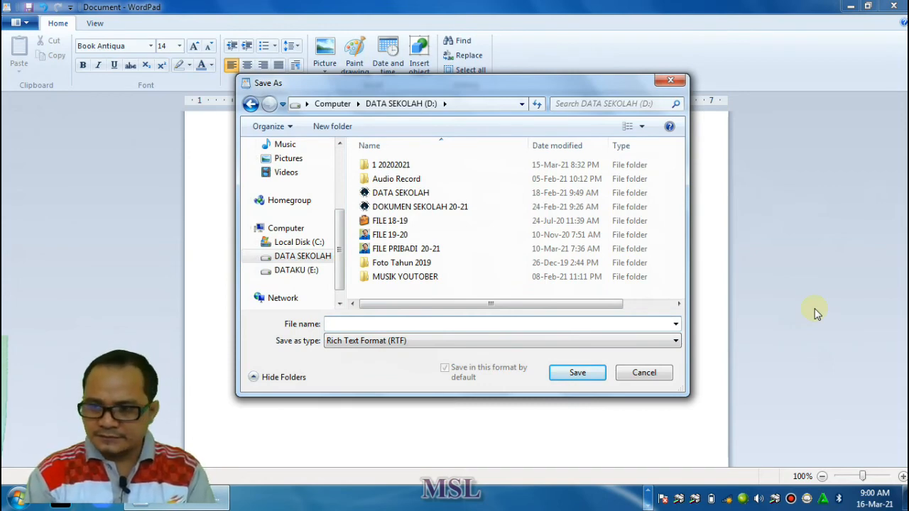
type("Terima Kasih Bunda")
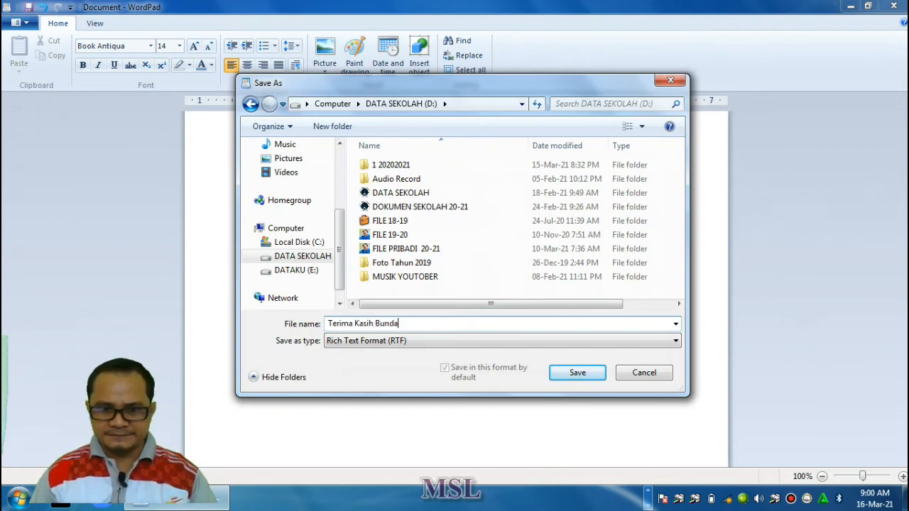
left_click(577, 374)
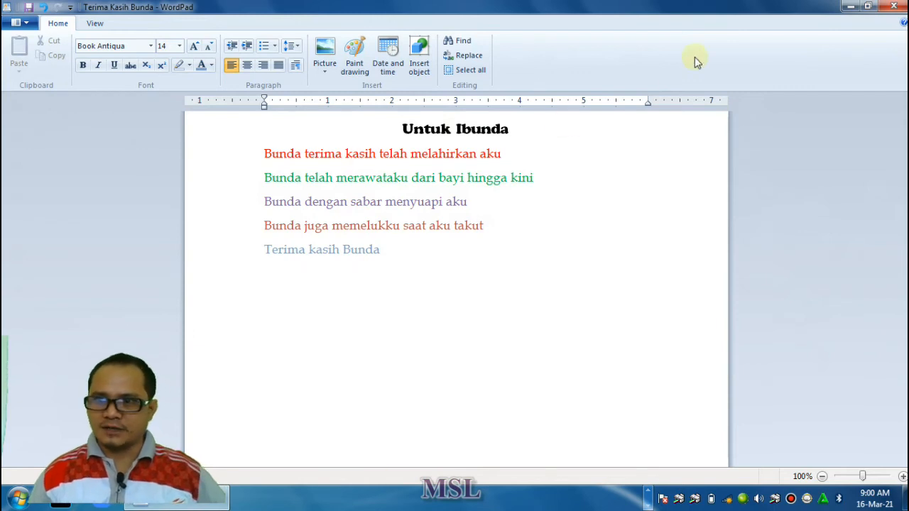
Close WordPad and open Paint by searching for it
left_click(899, 7)
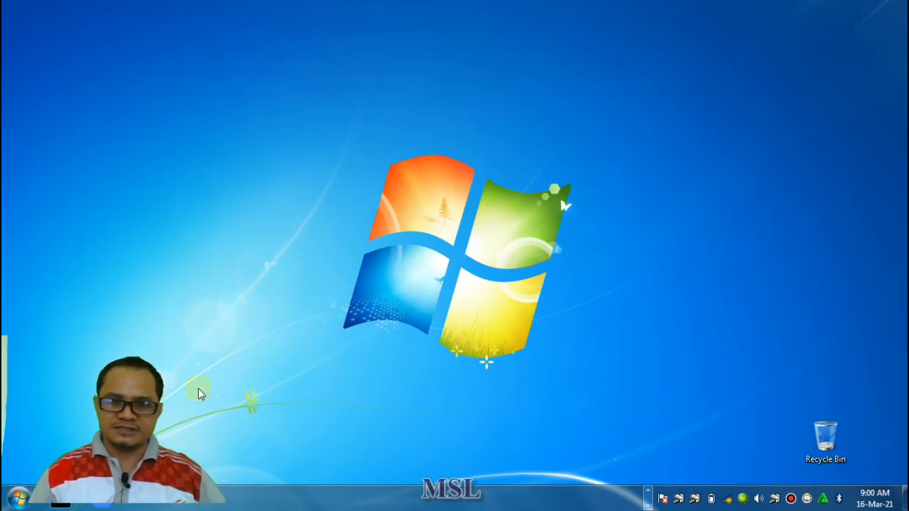
left_click(20, 497)
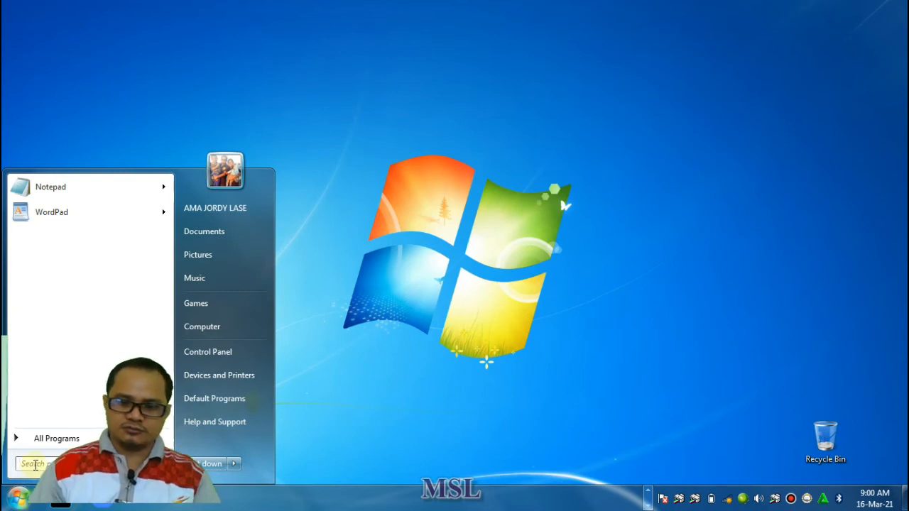
type("paint")
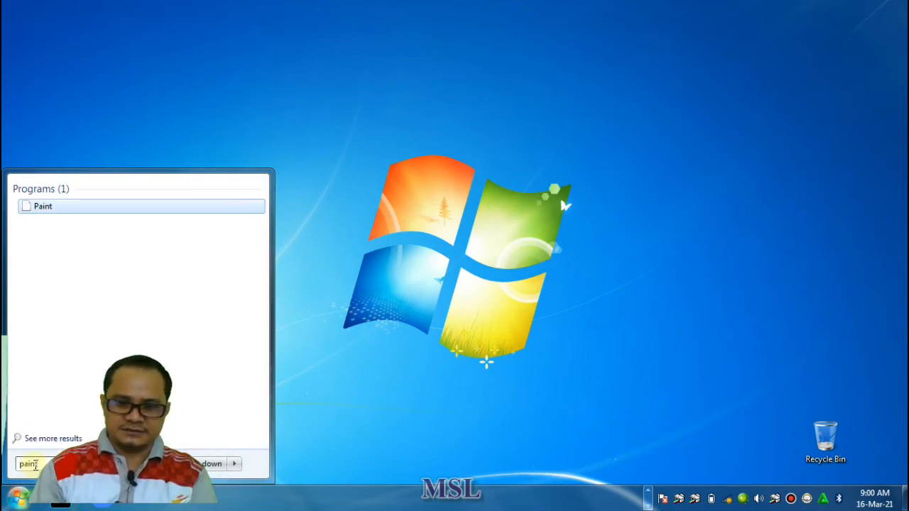
left_click(40, 206)
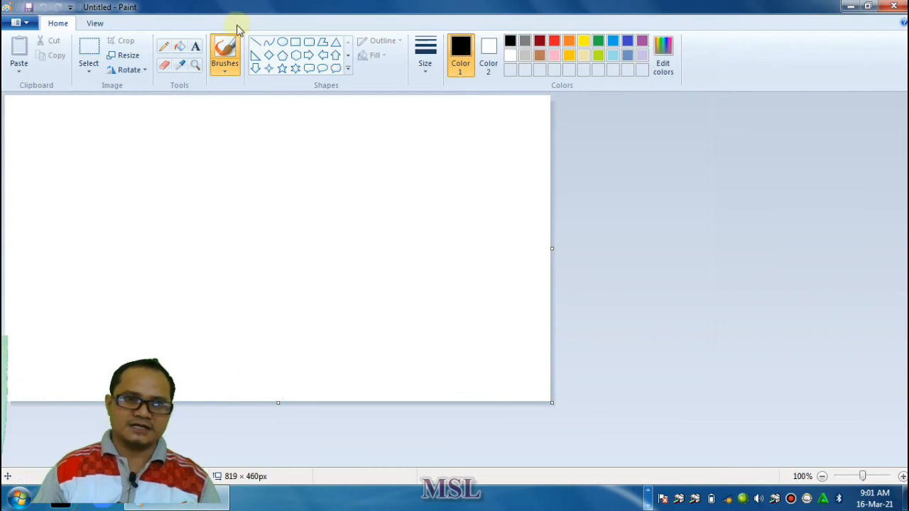
Draw a wide rectangle for the house body and move it down into the lower half of the canvas
left_click(297, 42)
mouse_move(106, 171)
left_mouse_down()
mouse_move(138, 194)
mouse_move(412, 282)
mouse_move(427, 276)
mouse_move(427, 287)
left_mouse_up()
mouse_move(324, 197)
left_mouse_down()
mouse_move(331, 220)
mouse_move(319, 241)
left_mouse_up()
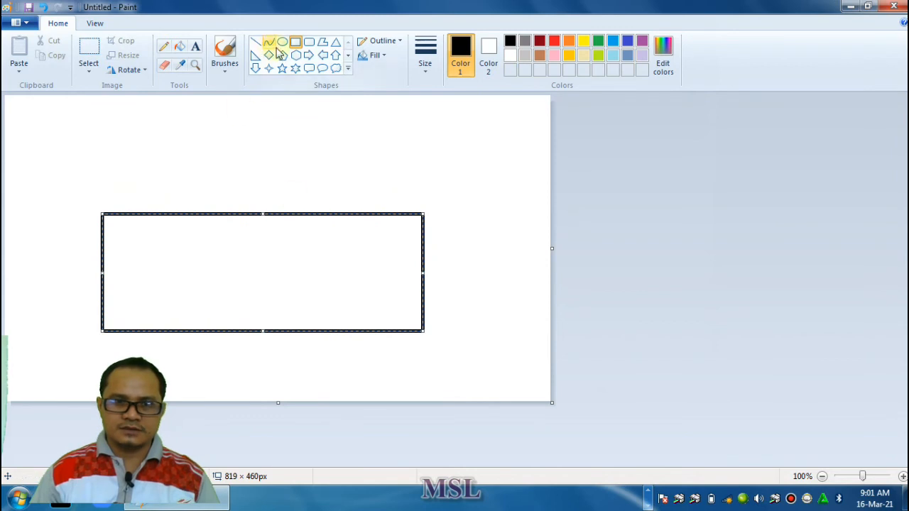
Draw a triangle for the gable and align it on the upper-left corner of the large rectangle
left_click(349, 69)
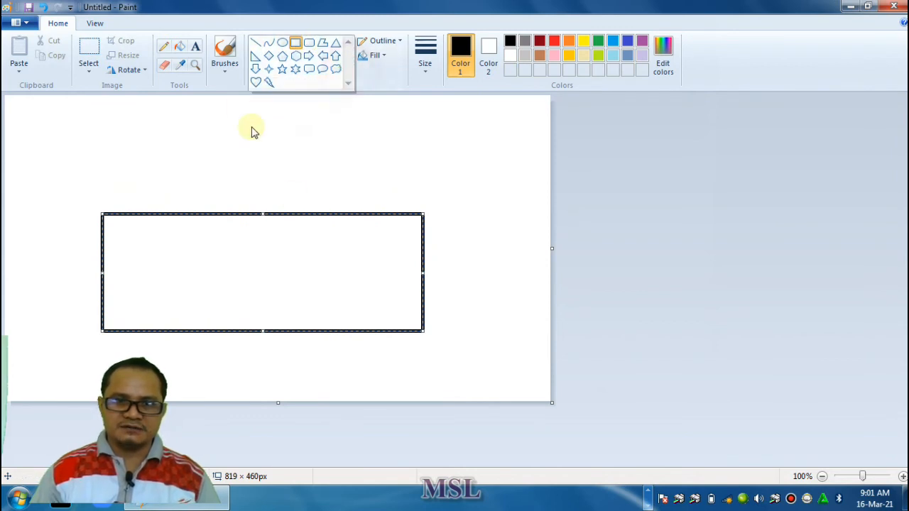
left_click(337, 44)
left_click_drag(100, 118, 183, 211)
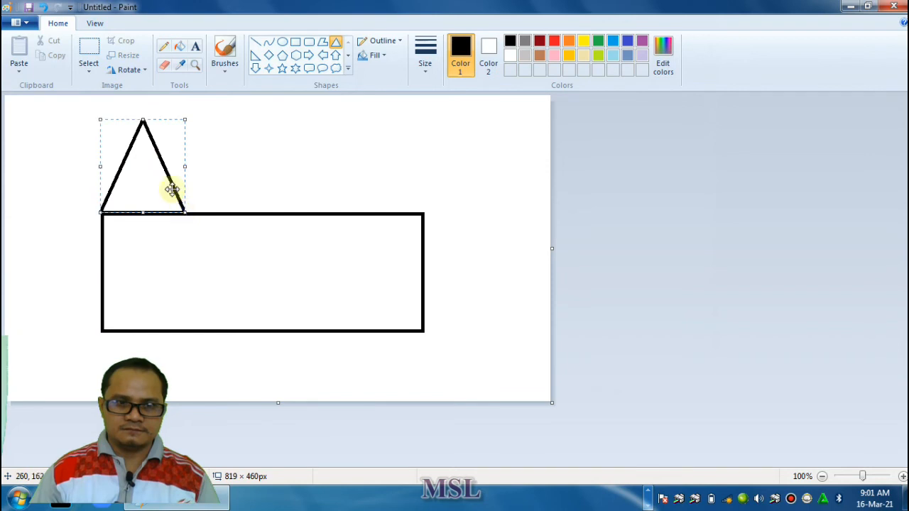
left_click_drag(152, 158, 155, 159)
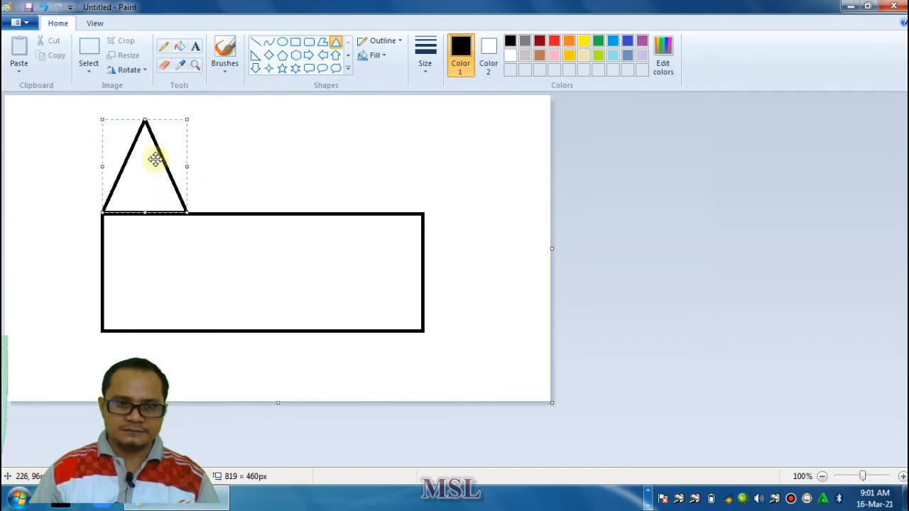
left_click(455, 184)
Draw a roof line from the gable's peak to the body's upper-right corner and a vertical wall line below the gable's right corner
left_click(255, 41)
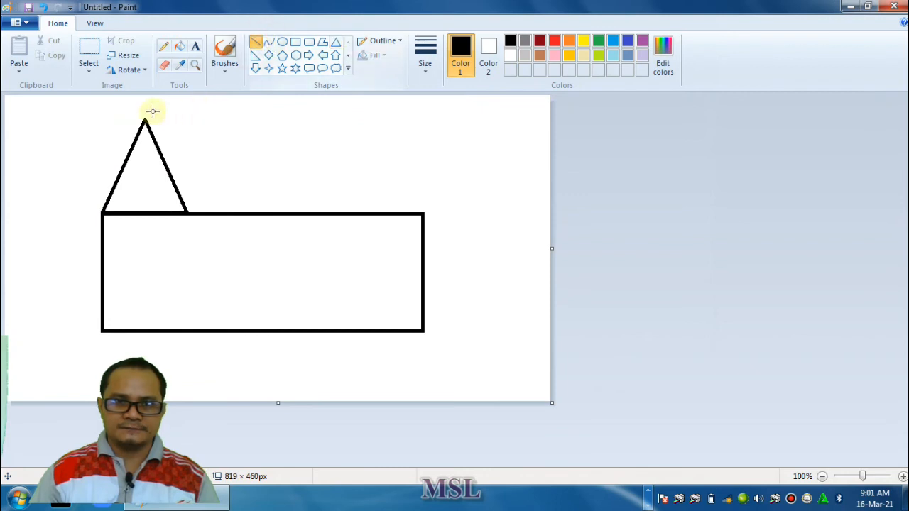
mouse_move(145, 119)
left_mouse_down()
mouse_move(229, 160)
mouse_move(436, 223)
mouse_move(423, 214)
left_mouse_up()
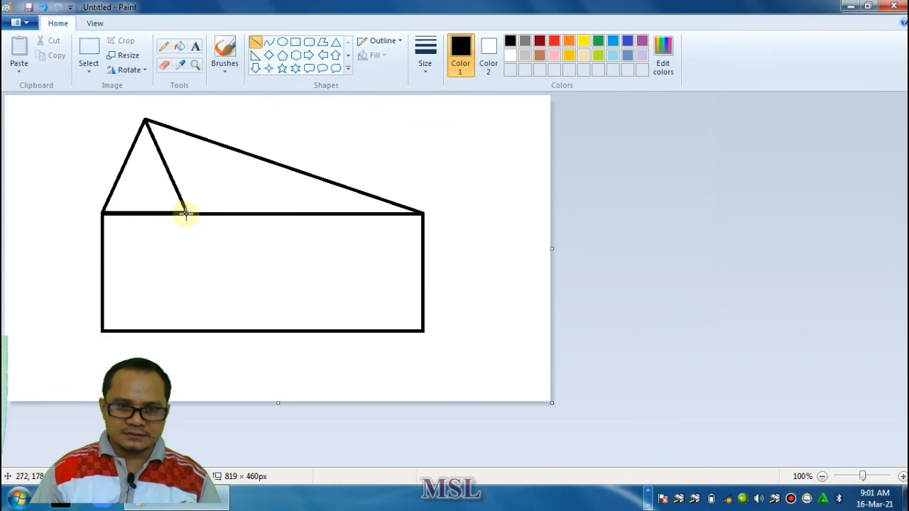
left_click_drag(186, 213, 186, 329)
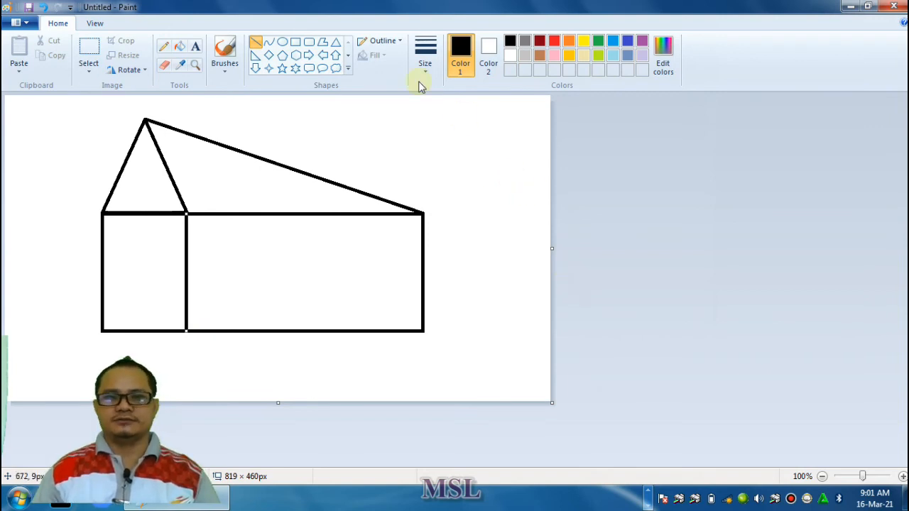
Draw two nearly square windows on the long side wall and a narrow rectangular door in the wall under the gable
left_click(296, 44)
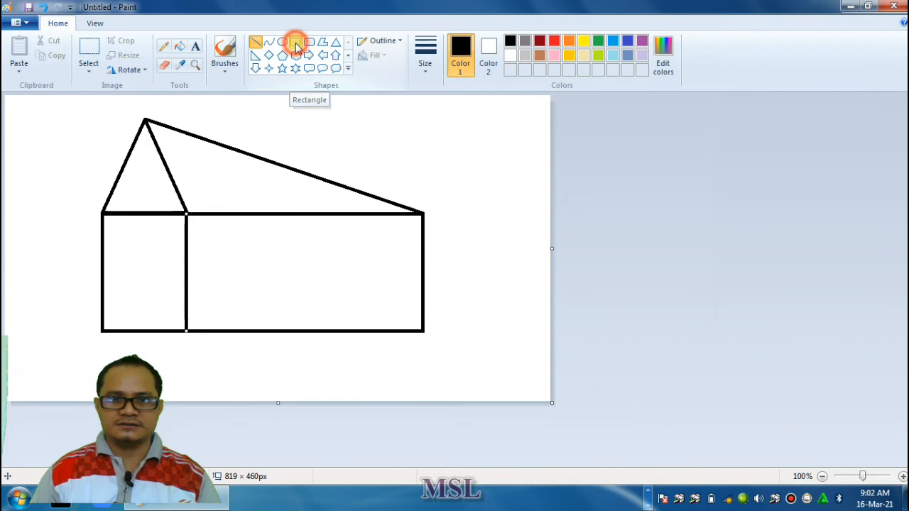
left_click_drag(211, 234, 272, 296)
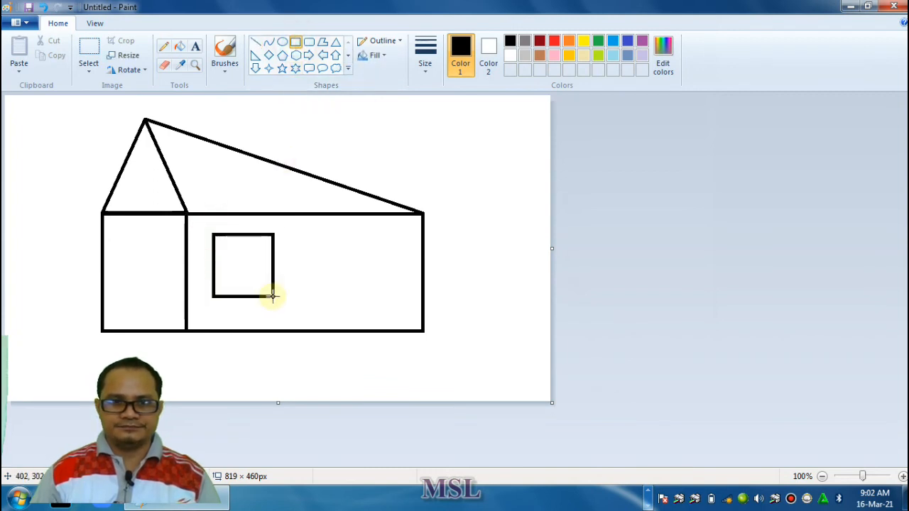
left_click_drag(270, 295, 267, 282)
mouse_move(320, 236)
left_mouse_down()
mouse_move(338, 270)
mouse_move(376, 287)
left_mouse_up()
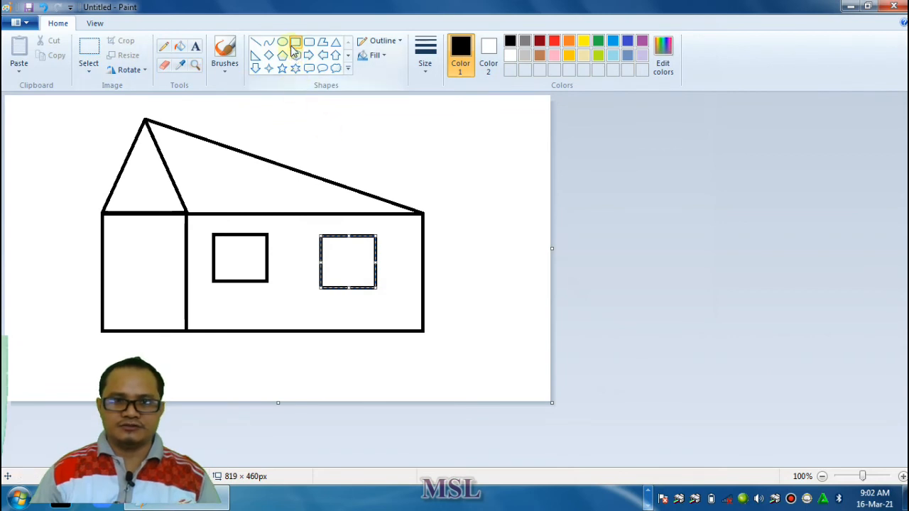
left_click_drag(125, 254, 147, 328)
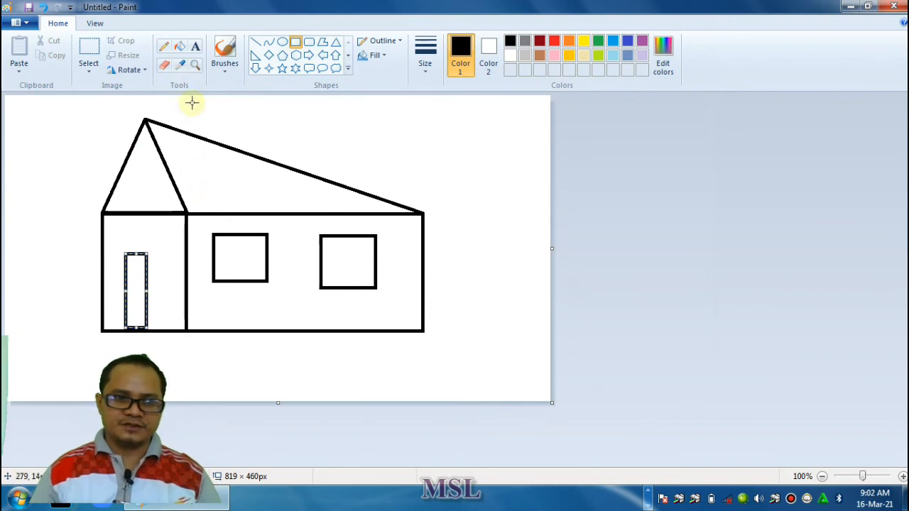
left_click(507, 162)
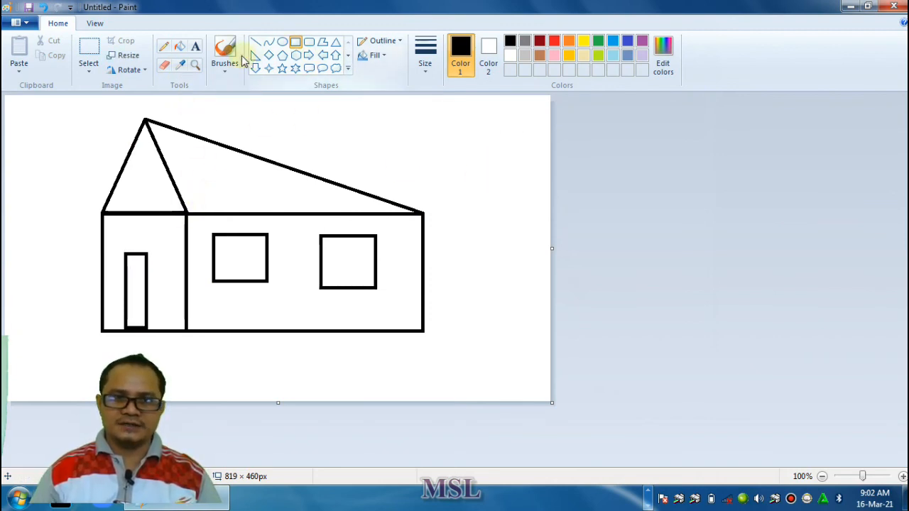
Fill the sloping roof and the triangular gable with dark gray
left_click(178, 49)
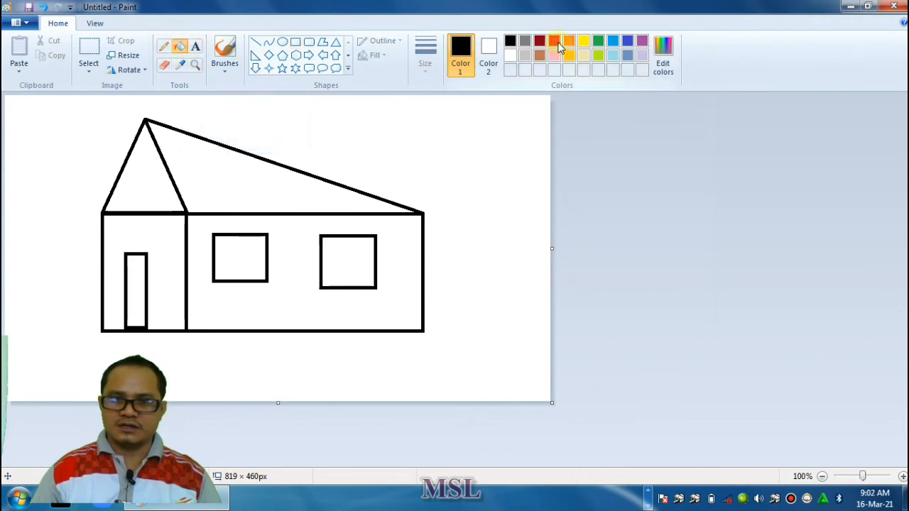
left_click(525, 41)
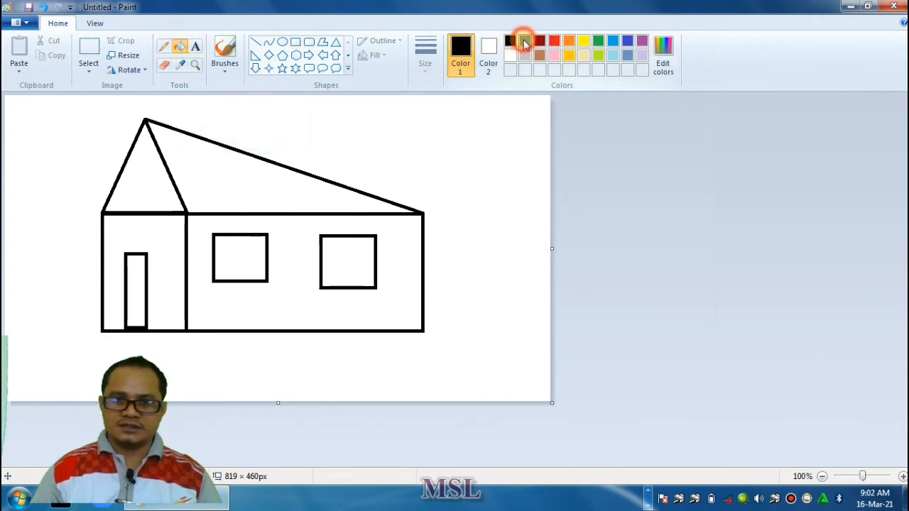
left_click(200, 165)
left_click(150, 185)
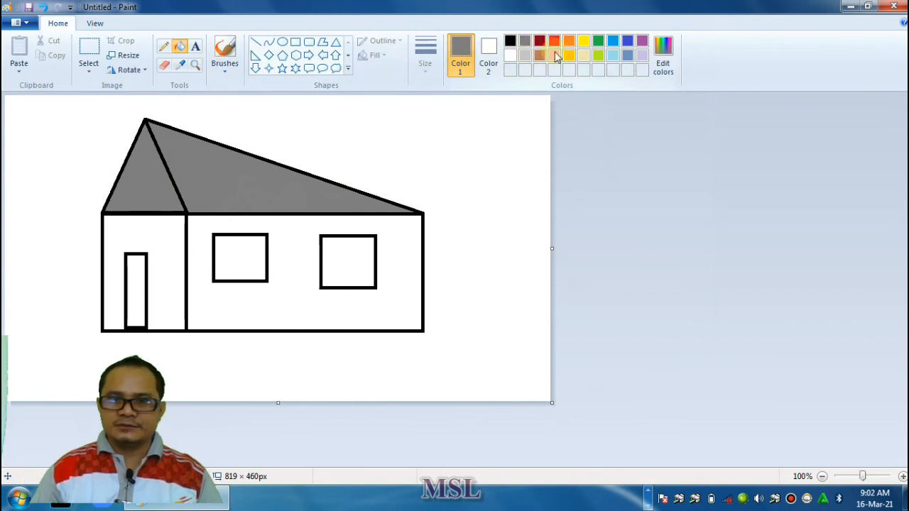
Fill the long side wall and the front wall under the gable with green
left_click(598, 41)
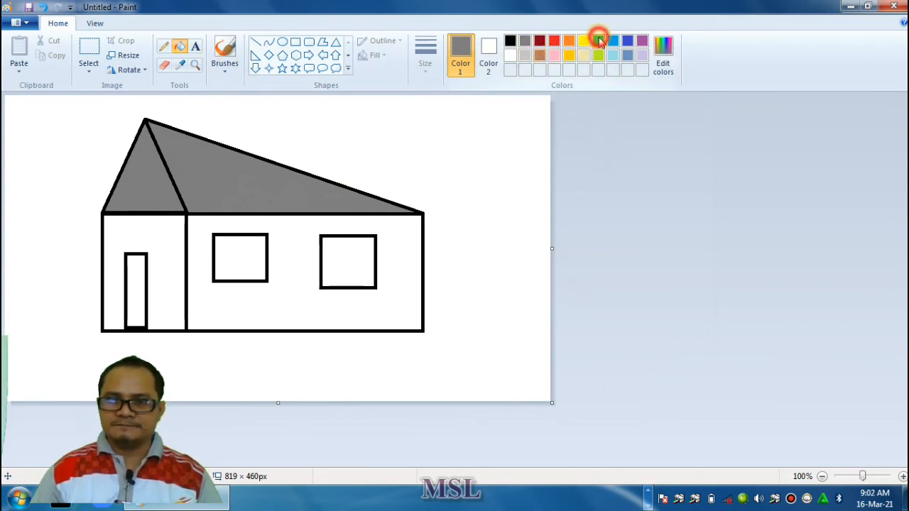
left_click(299, 237)
left_click(151, 229)
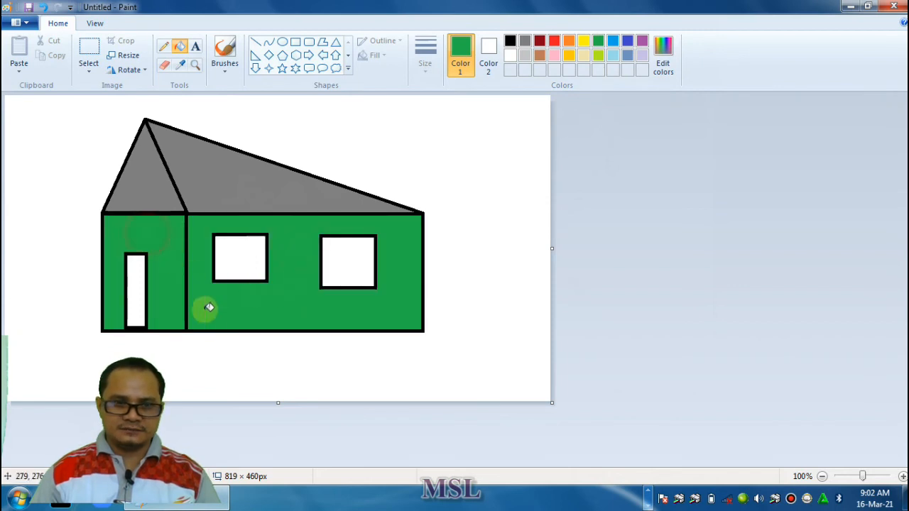
Fill both windows and the door of the house with purple
left_click(614, 55)
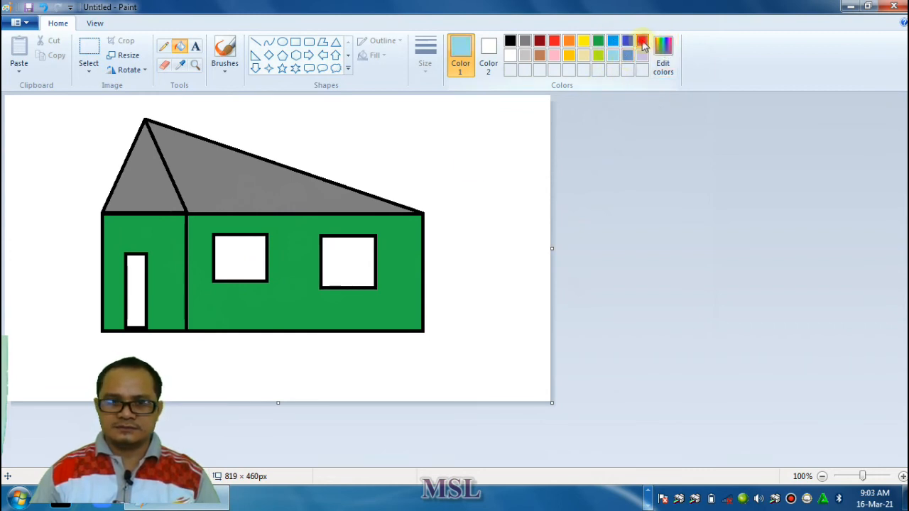
left_click(643, 41)
left_click(238, 259)
left_click(348, 267)
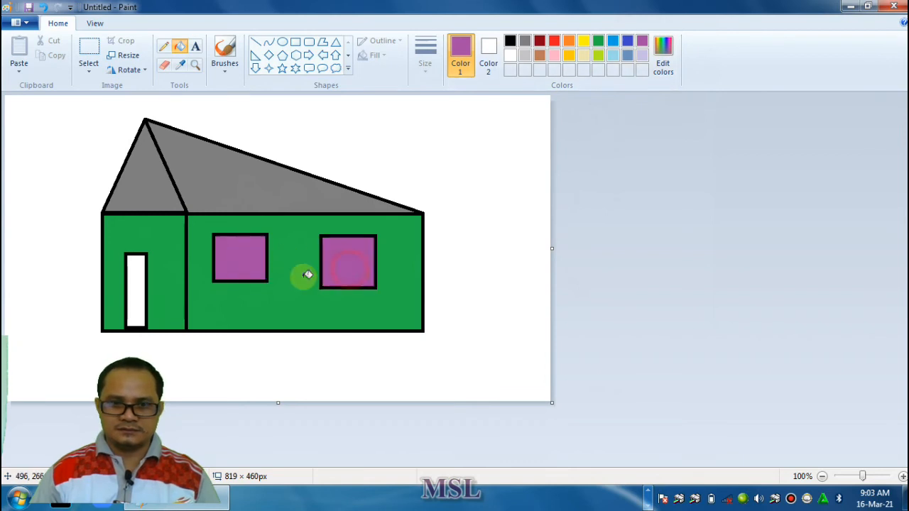
left_click(135, 298)
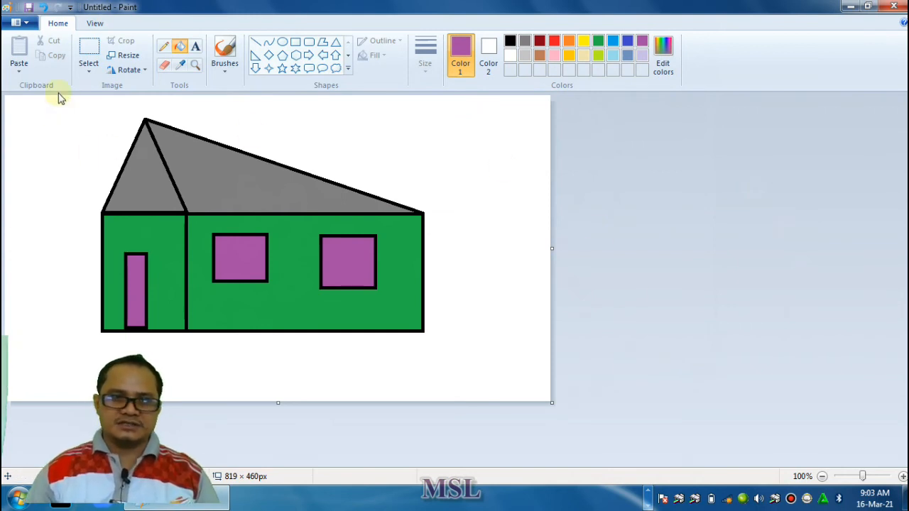
Draw a purple cloud callout above the low end of the roof and a purple five-point star in the canvas's upper-left corner
left_click(348, 68)
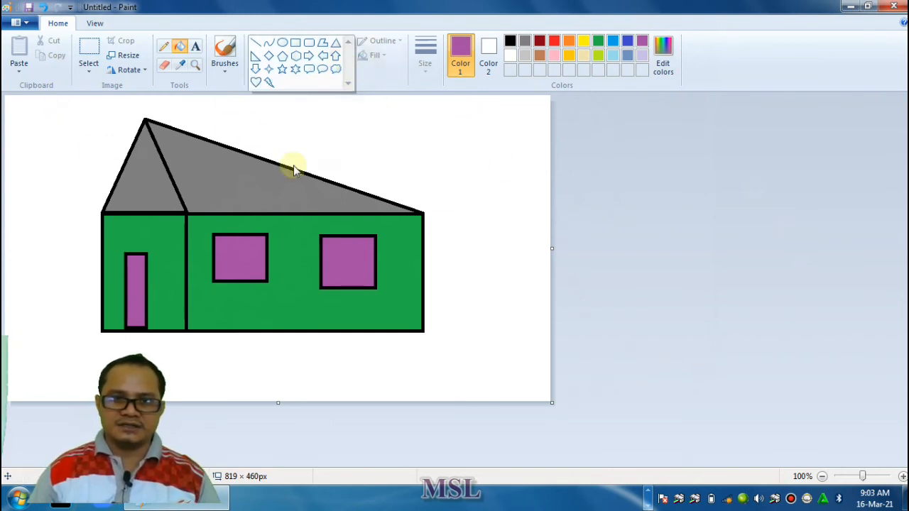
left_click(338, 73)
left_click_drag(319, 114, 457, 155)
left_click_drag(370, 142, 399, 142)
left_click(282, 68)
left_click_drag(28, 107, 74, 154)
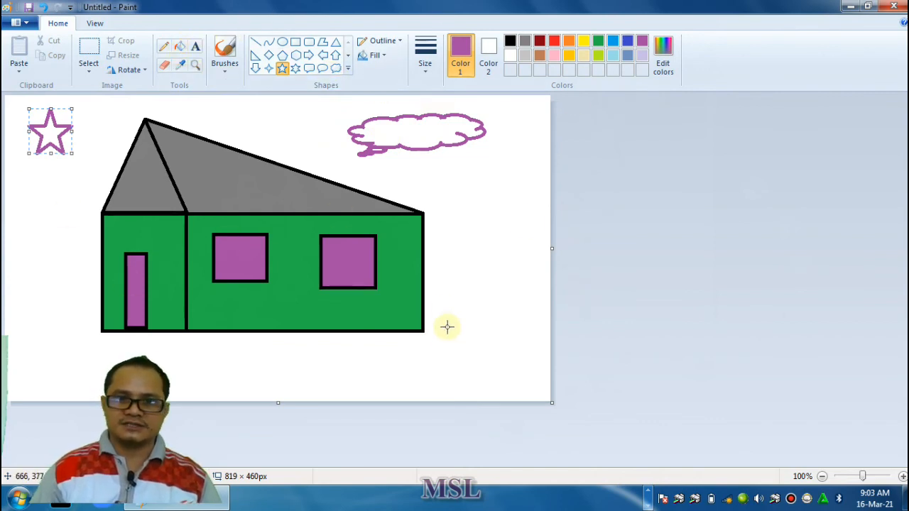
Draw a purple down arrow beside the front wall and move it to the empty area right of the house
left_click(348, 68)
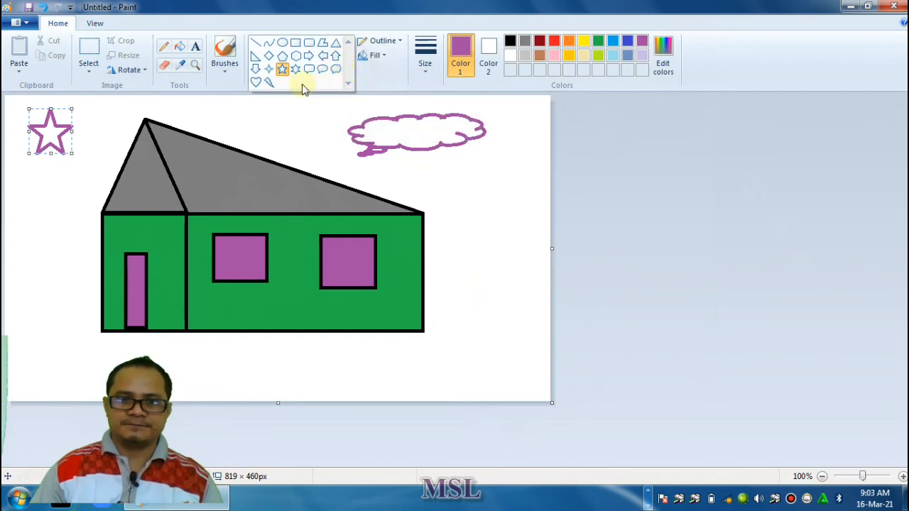
left_click(256, 69)
mouse_move(17, 242)
left_mouse_down()
mouse_move(54, 301)
mouse_move(56, 324)
left_mouse_up()
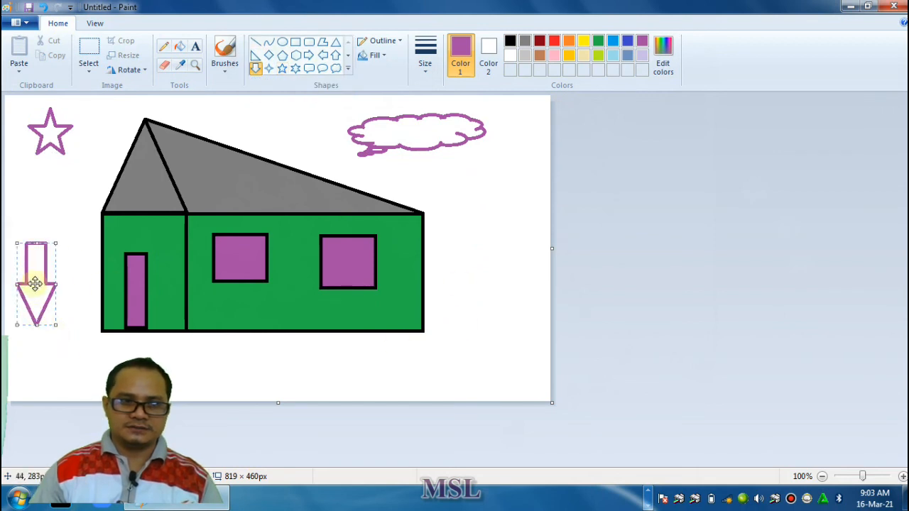
left_click_drag(35, 283, 478, 284)
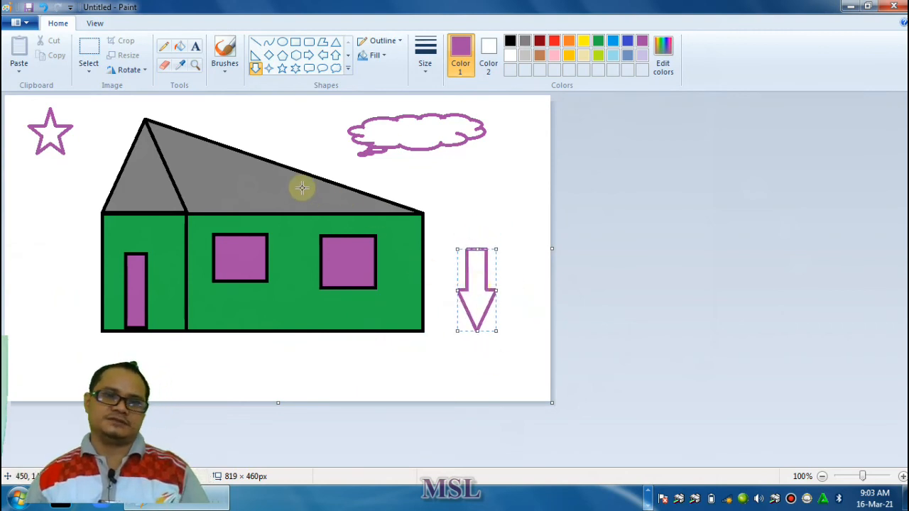
left_click(348, 69)
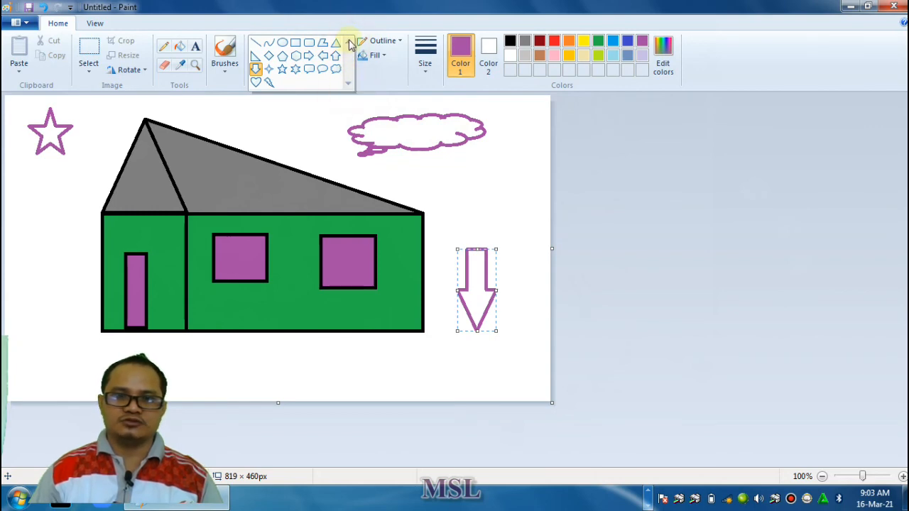
left_click(708, 257)
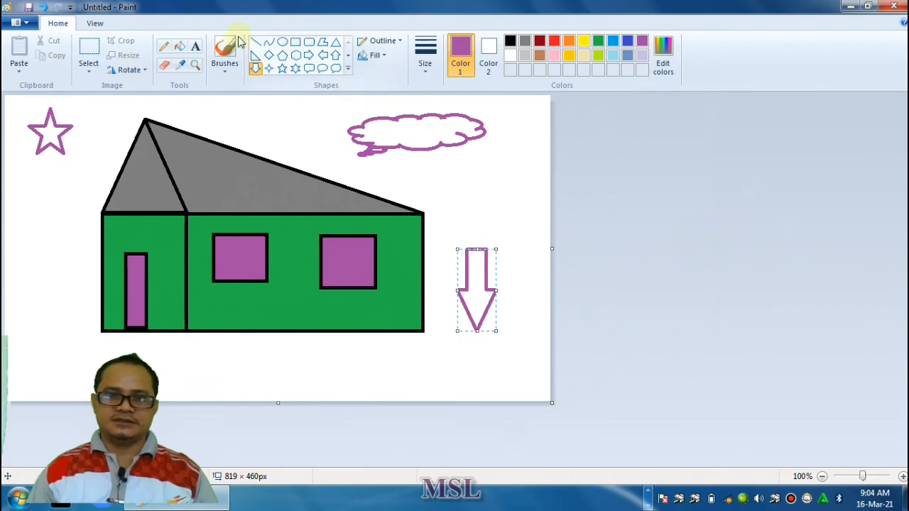
Fill the cloud callout with dark gray
left_click(180, 46)
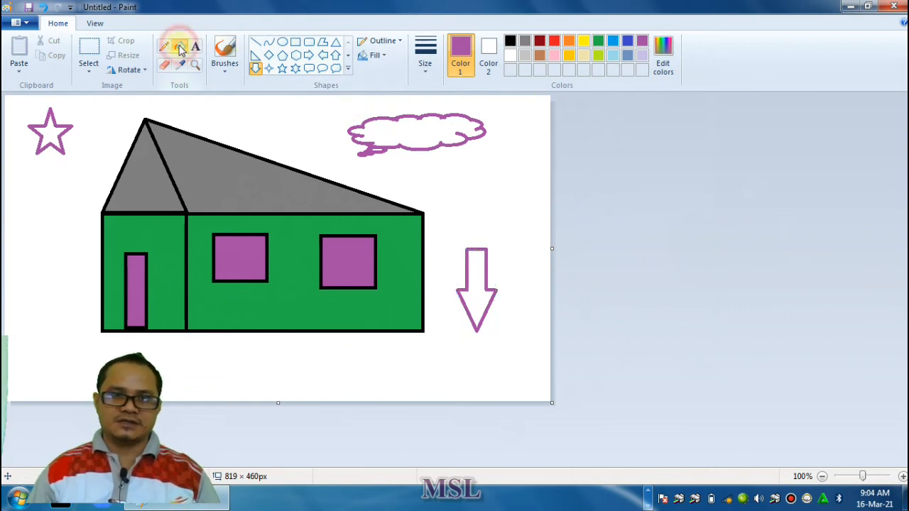
left_click(525, 43)
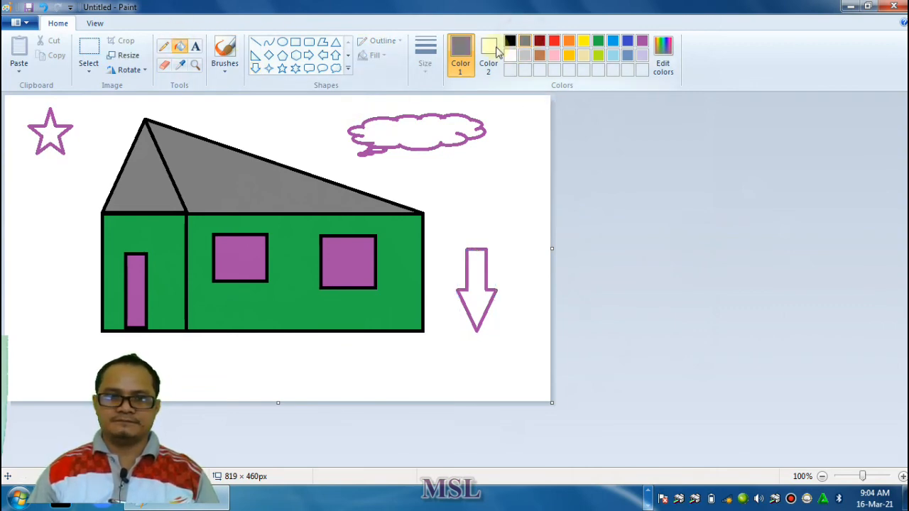
left_click(434, 129)
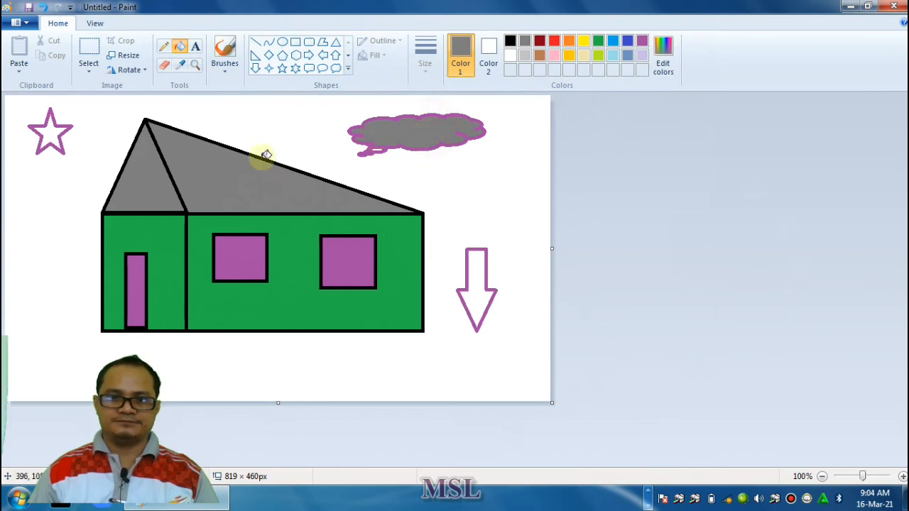
Erase the down arrow to the right of the house
left_click(164, 65)
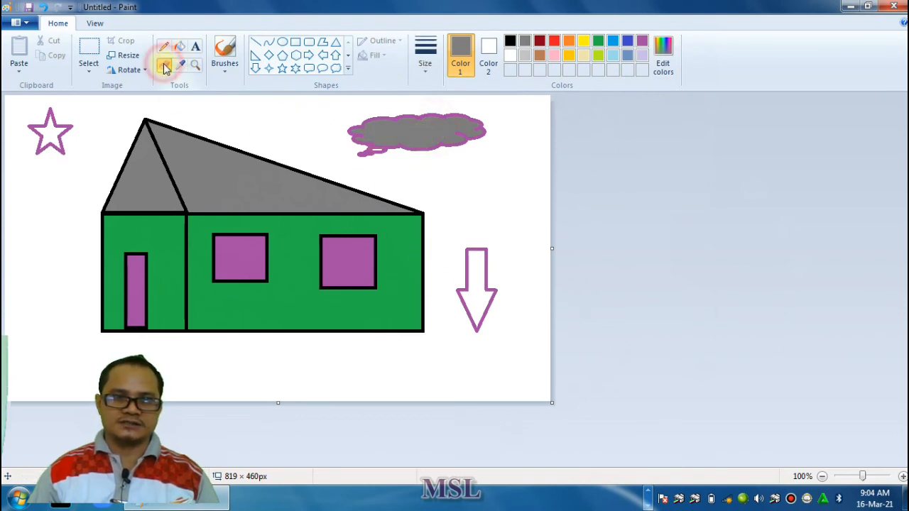
left_click_drag(472, 264, 463, 300)
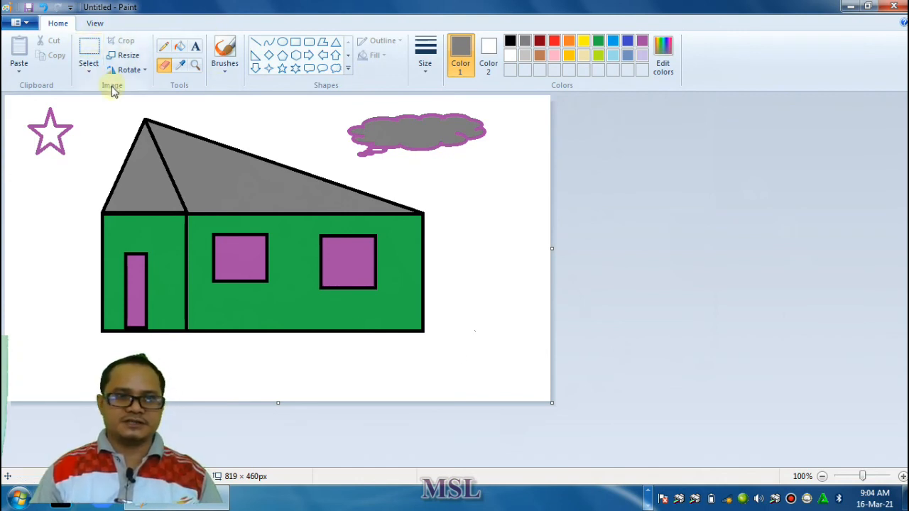
Add the text "RUMAHKU DI KAMPUNG" below the house and narrow its text box to fit the words
left_click(195, 48)
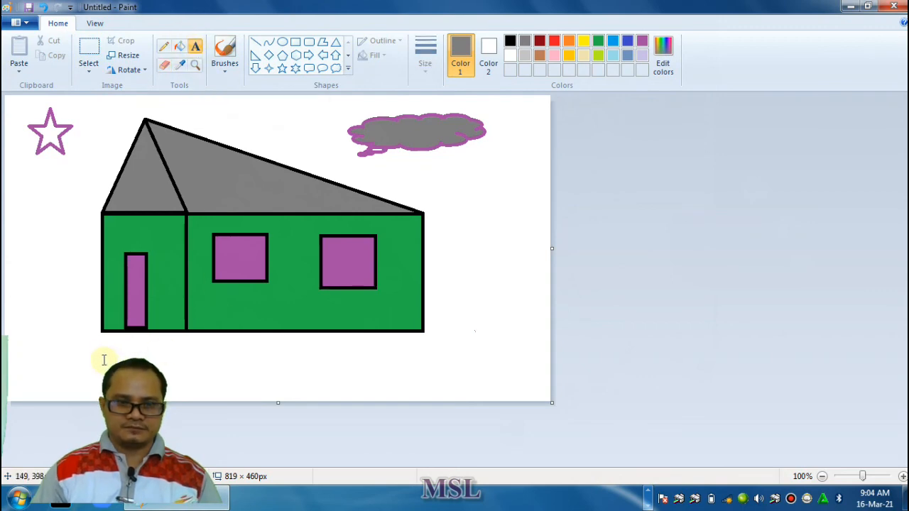
left_click_drag(188, 382, 415, 384)
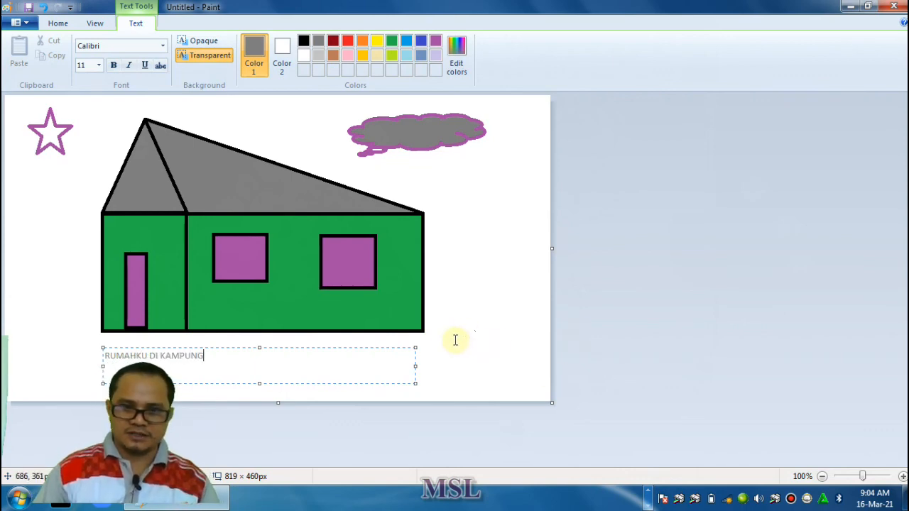
left_click_drag(415, 367, 216, 363)
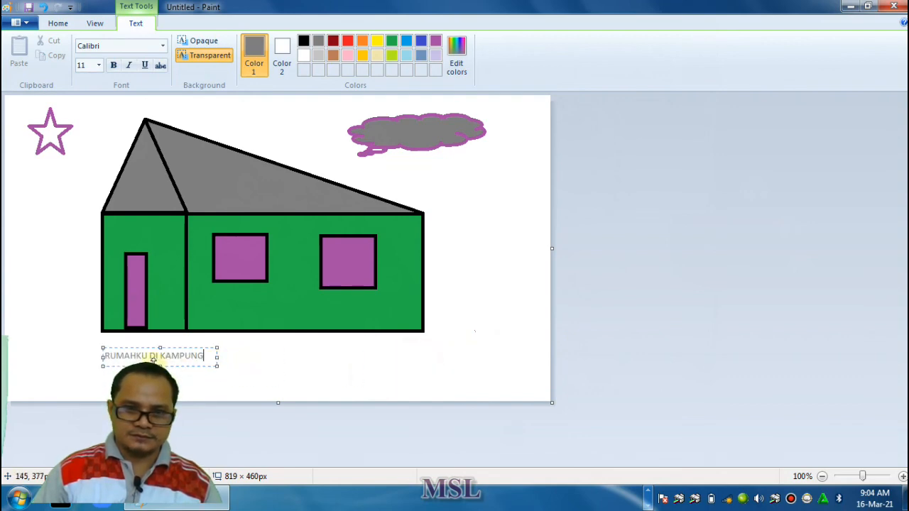
Make the whole caption below the house black and bold
left_click(303, 41)
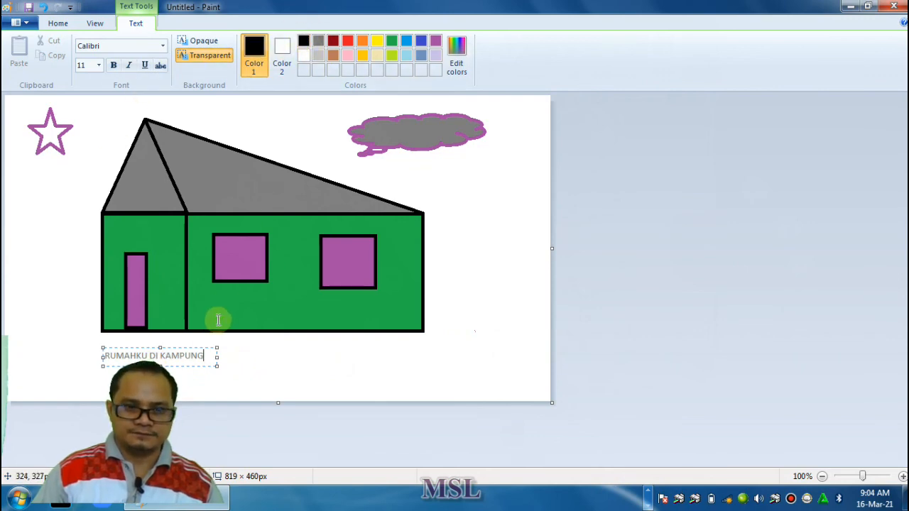
left_click_drag(205, 355, 137, 351)
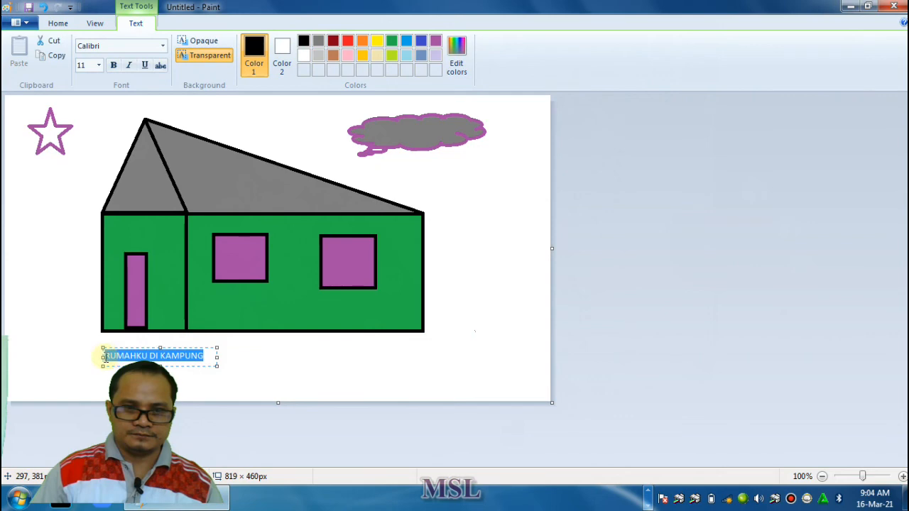
left_click(302, 42)
left_click(113, 64)
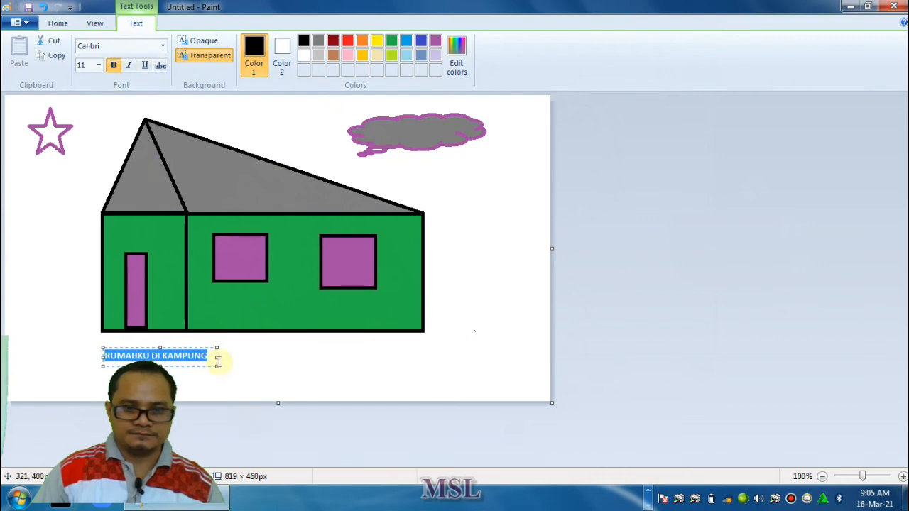
Set the caption's font size to 18, and fit and center its enlarged text box beneath the house
left_click_drag(217, 358, 326, 358)
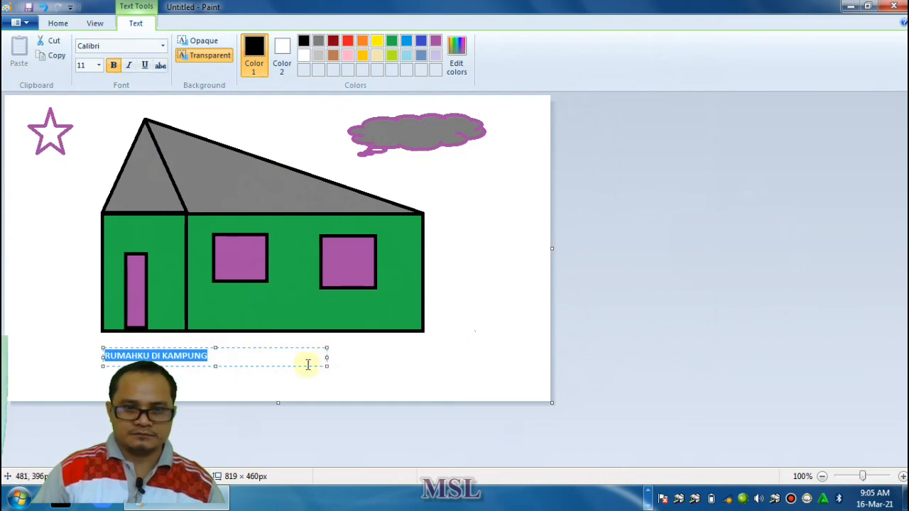
left_click(99, 65)
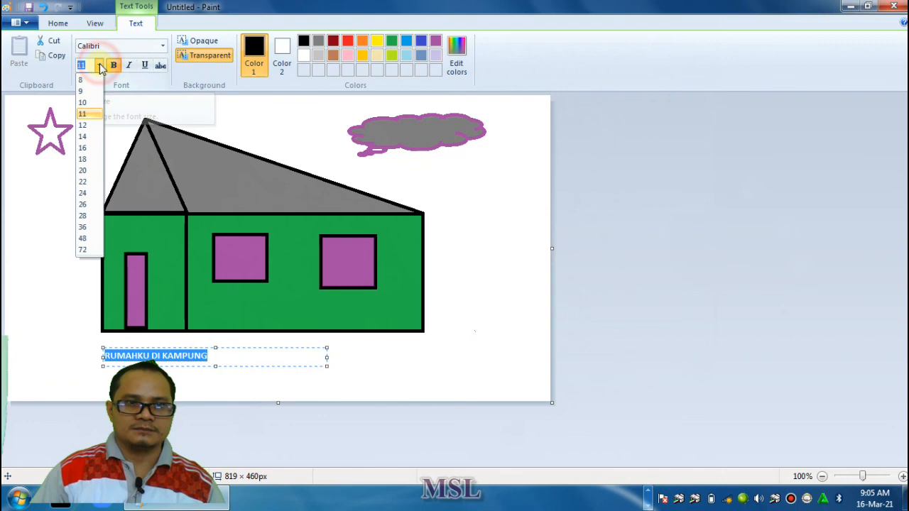
left_click(85, 160)
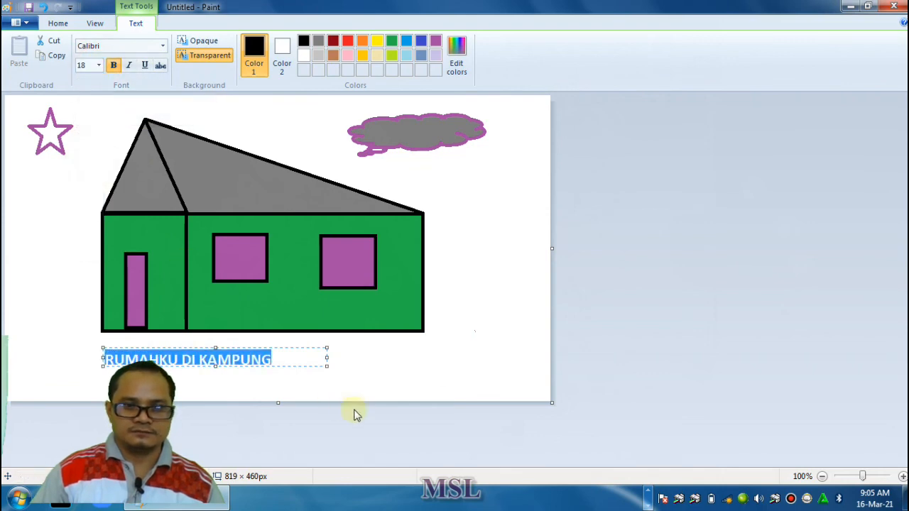
left_click_drag(215, 367, 214, 376)
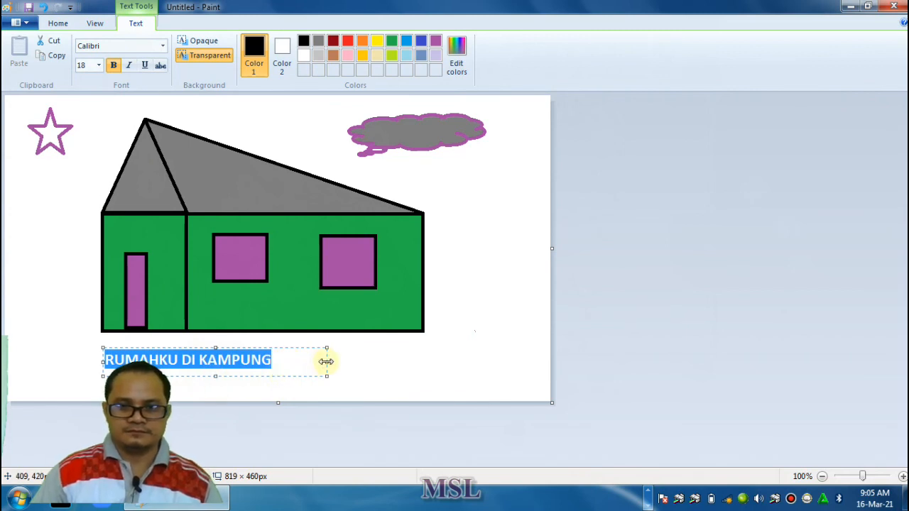
left_click_drag(327, 361, 361, 369)
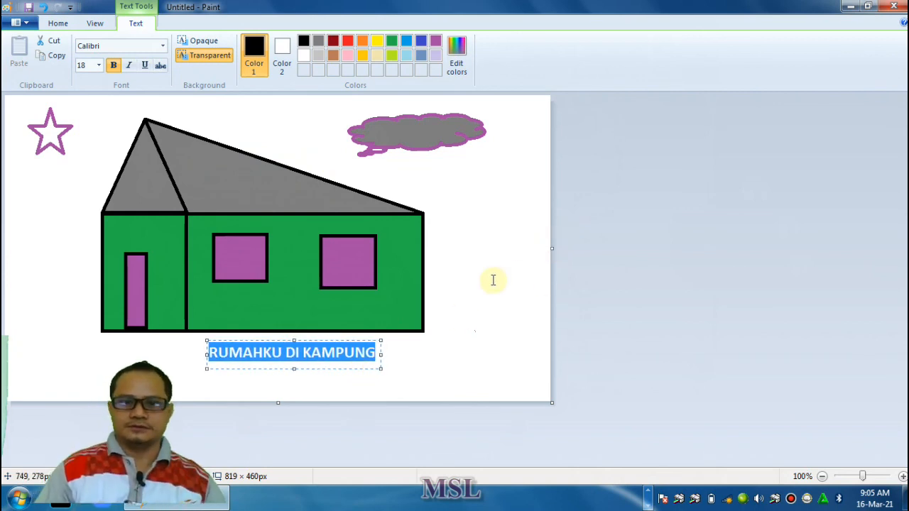
Change the caption's font to Bernard MT Condensed and place the text on the canvas
left_click(163, 45)
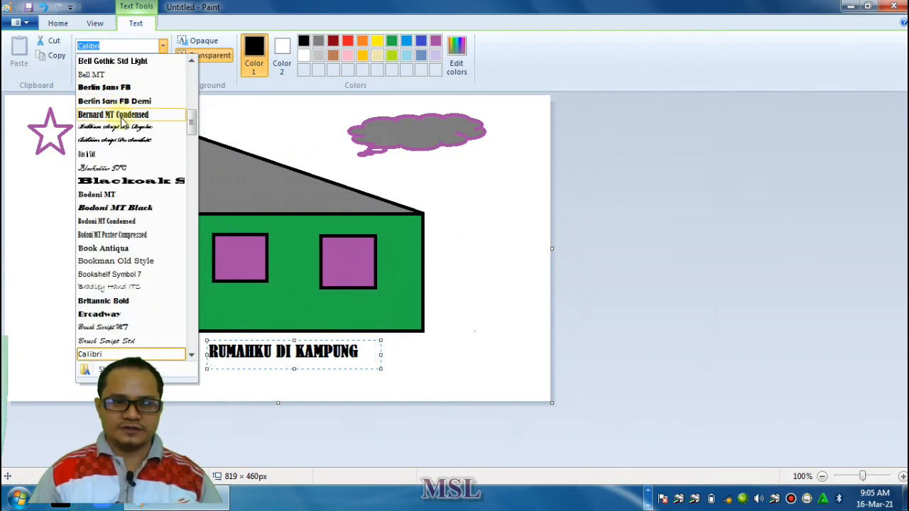
left_click(120, 115)
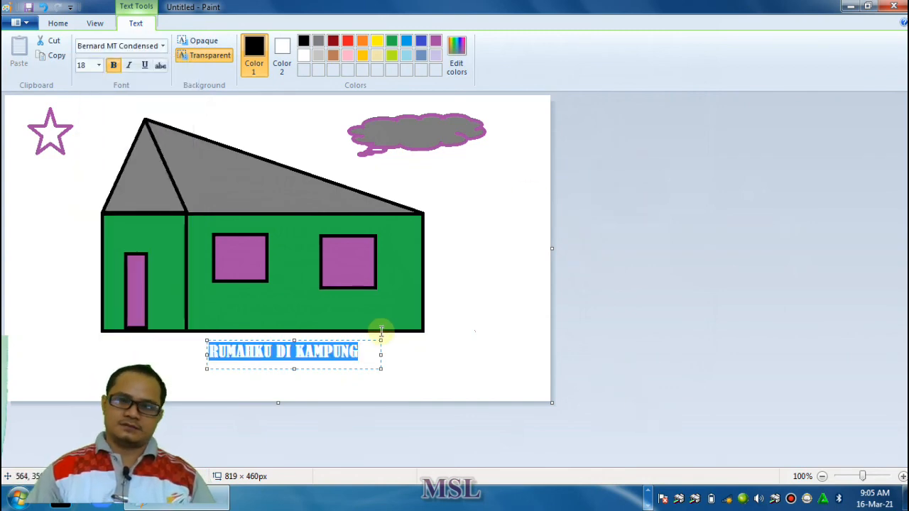
left_click(458, 261)
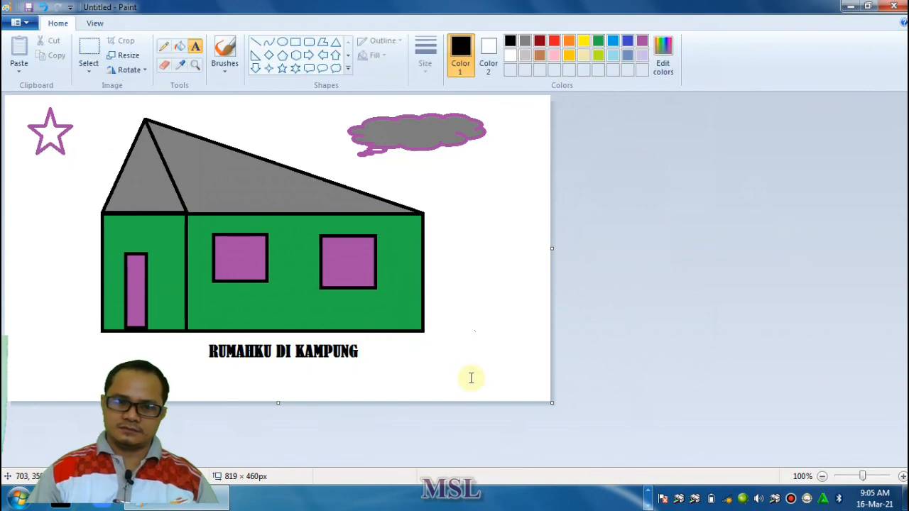
Save the picture as a PNG named "GAMBAR KU" on the DATA SEKOLAH (D:) drive
left_click(21, 24)
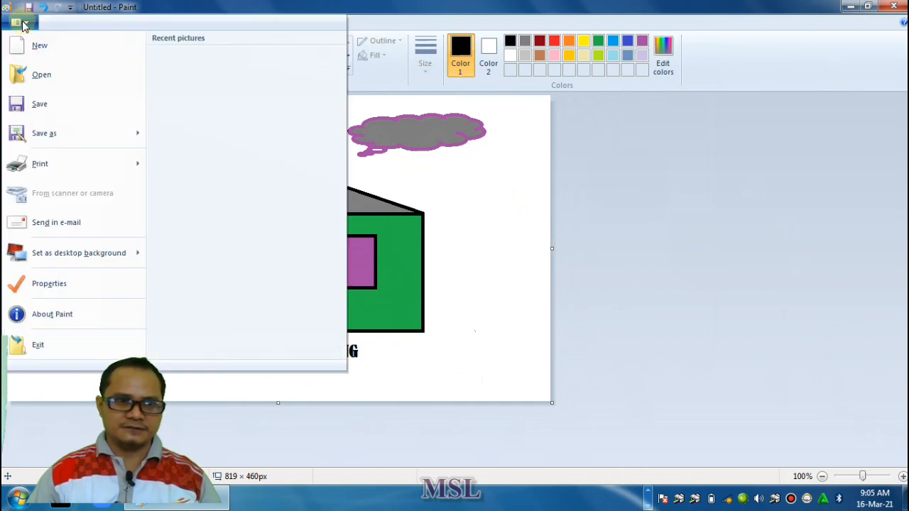
left_click(39, 105)
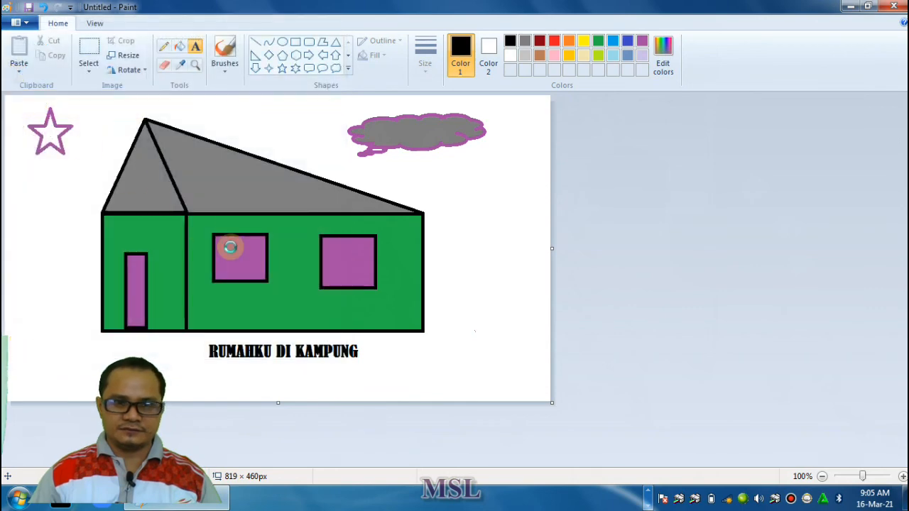
left_click_drag(106, 138, 107, 209)
left_click(71, 182)
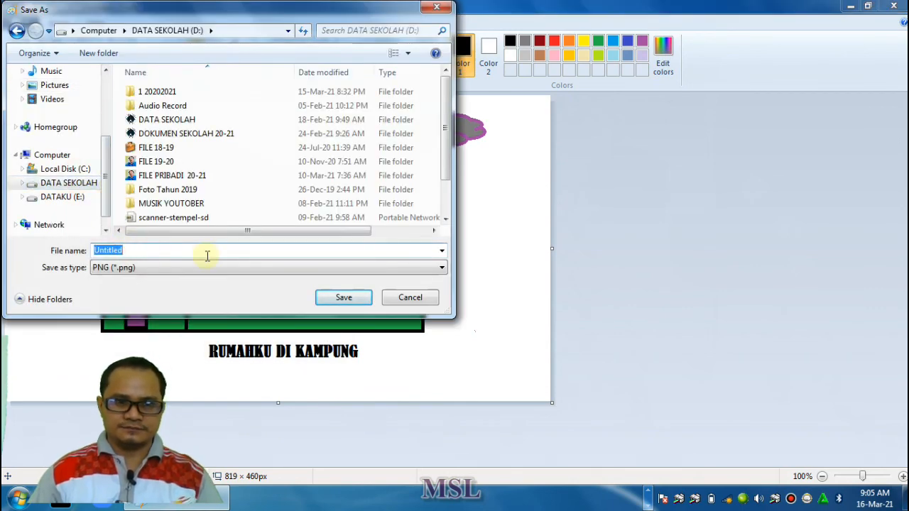
type("G")
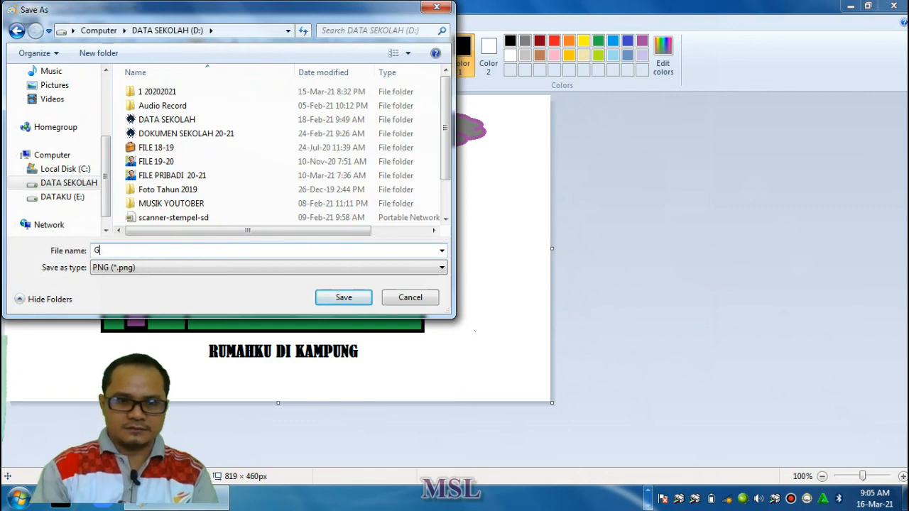
type("AMBAR KU")
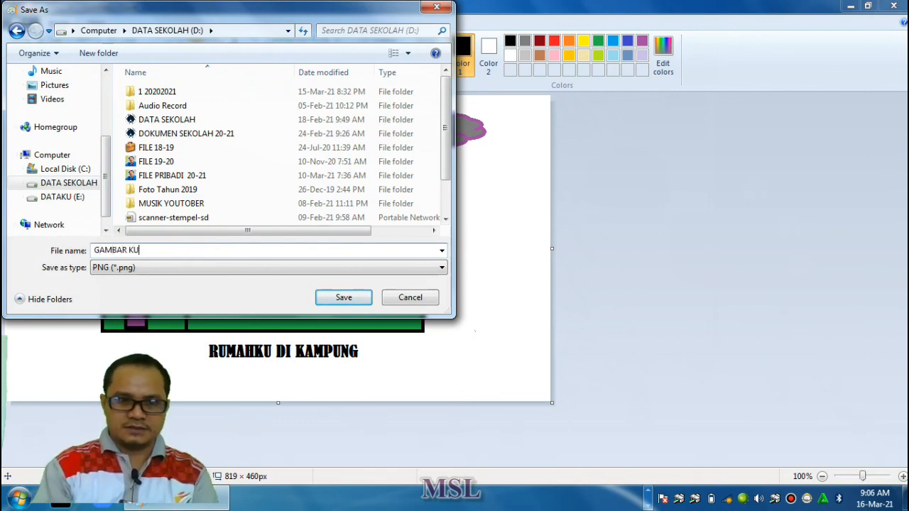
left_click(343, 301)
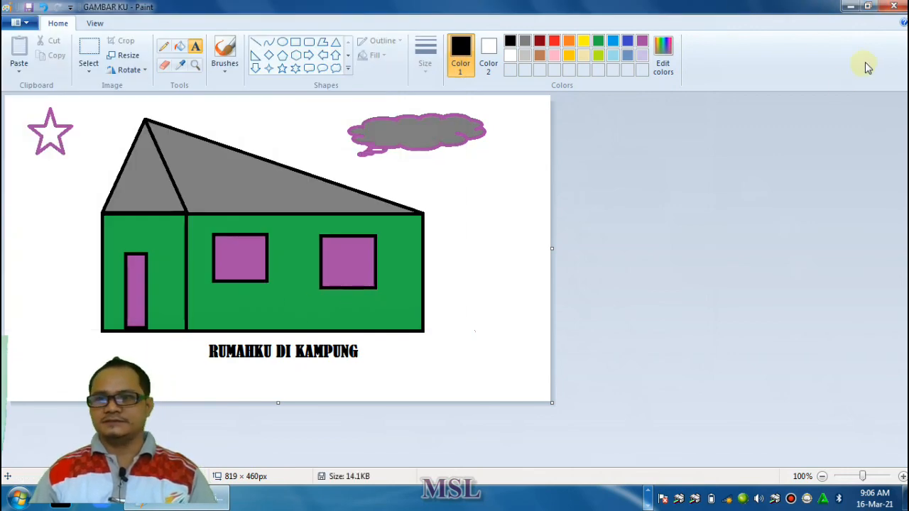
Close the saved picture's window and refresh the desktop
left_click(896, 7)
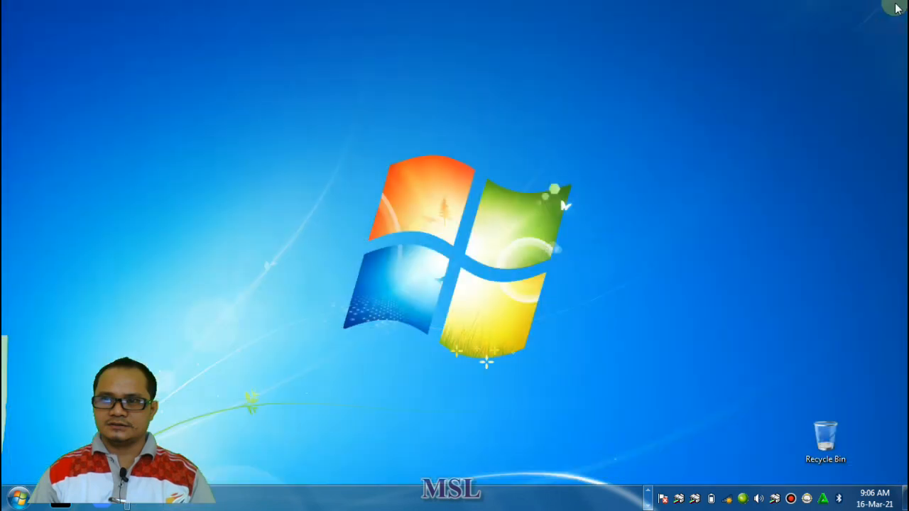
right_click(217, 155)
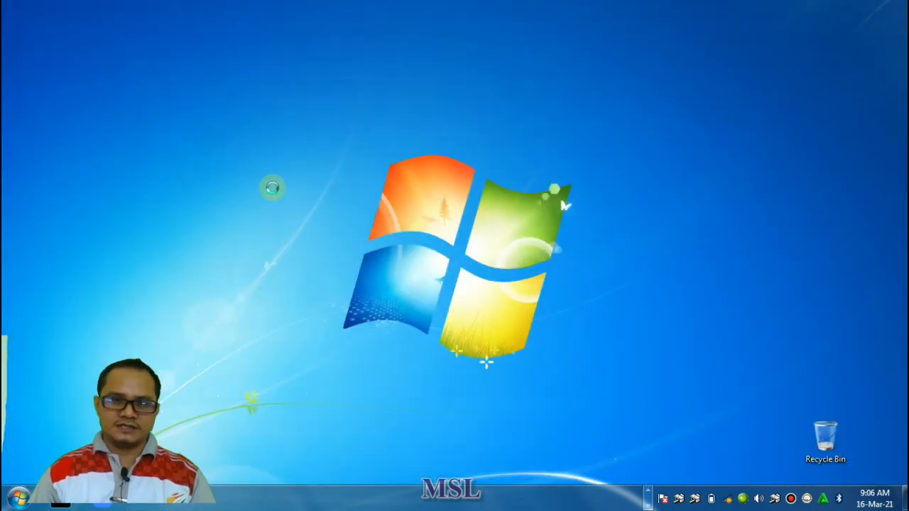
left_click(270, 191)
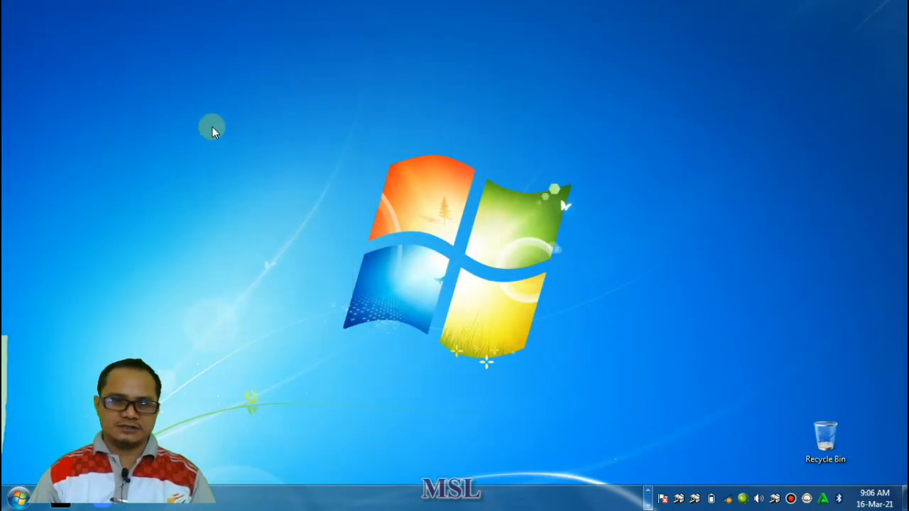
Refresh the desktop, search the computer's programs for "NOTE" to launch Notepad, and close its blank window
right_click(212, 126)
left_click(262, 170)
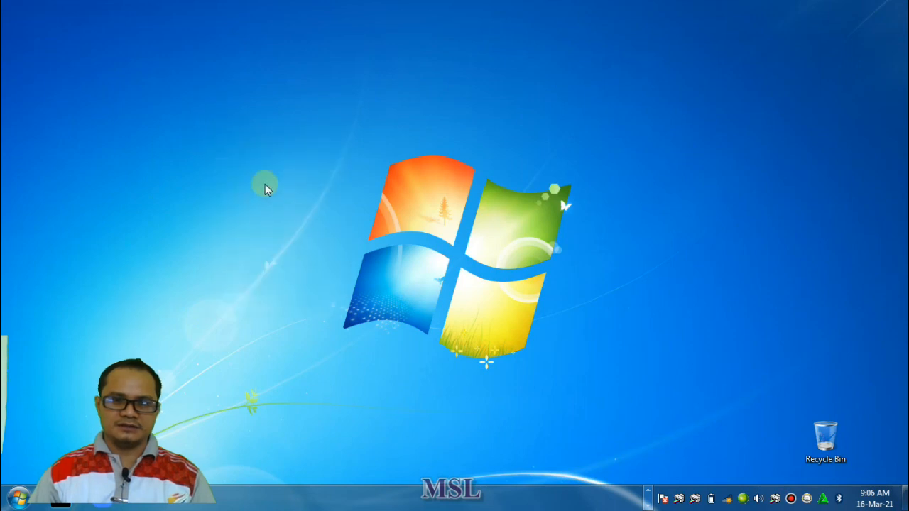
left_click(20, 497)
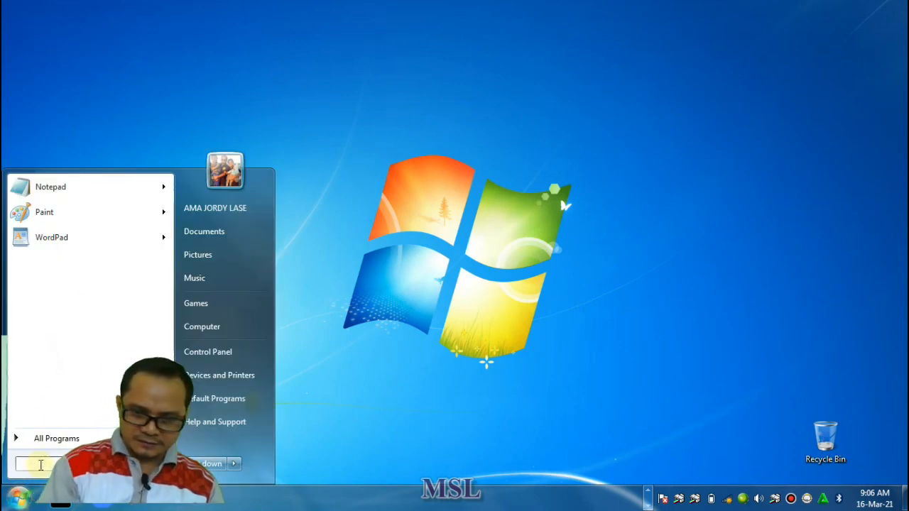
type("NOTE")
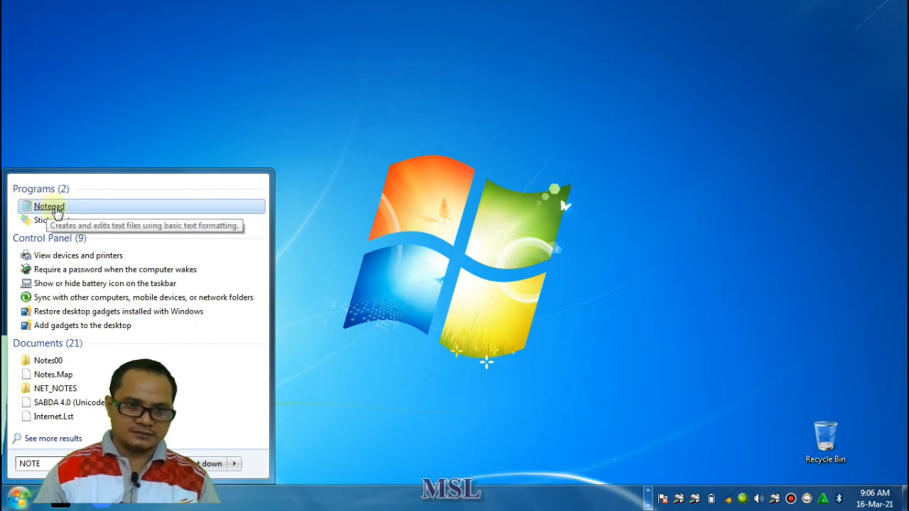
left_click(56, 208)
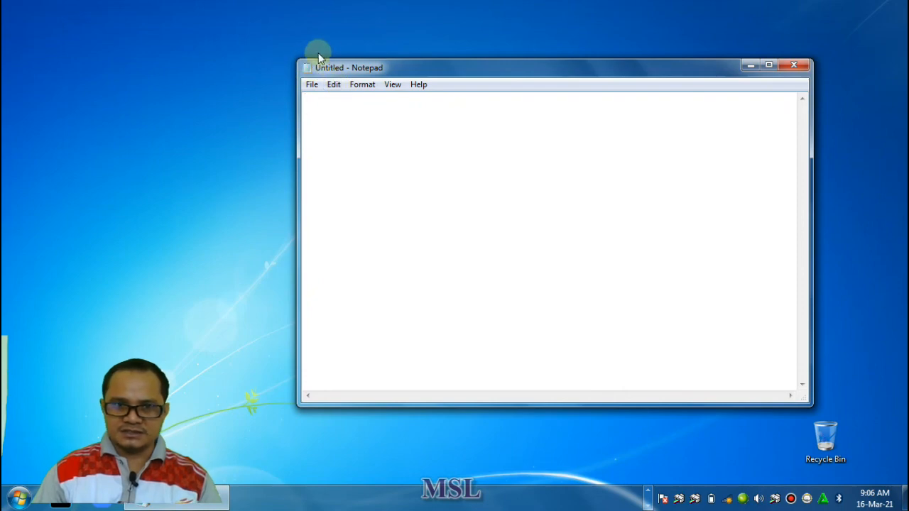
left_click(796, 66)
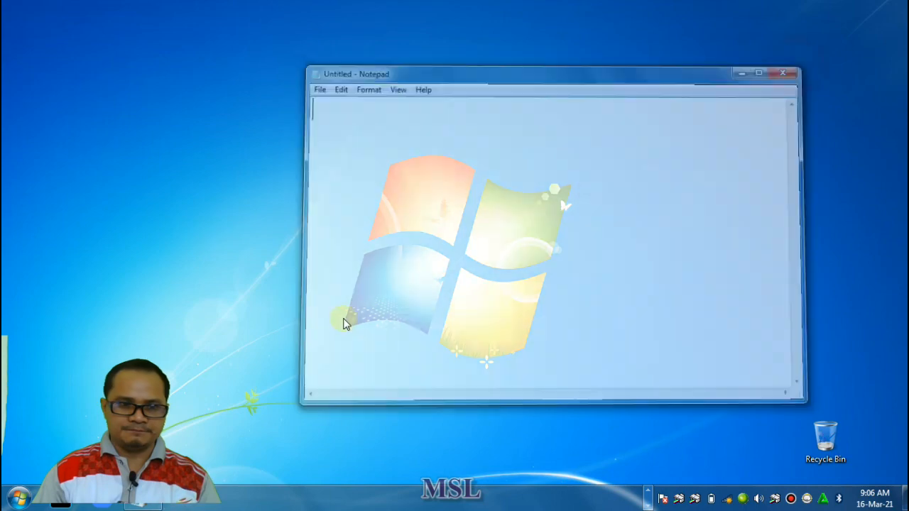
Search the computer's programs for "WORD", launch WordPad from the results and close its blank document
left_click(18, 497)
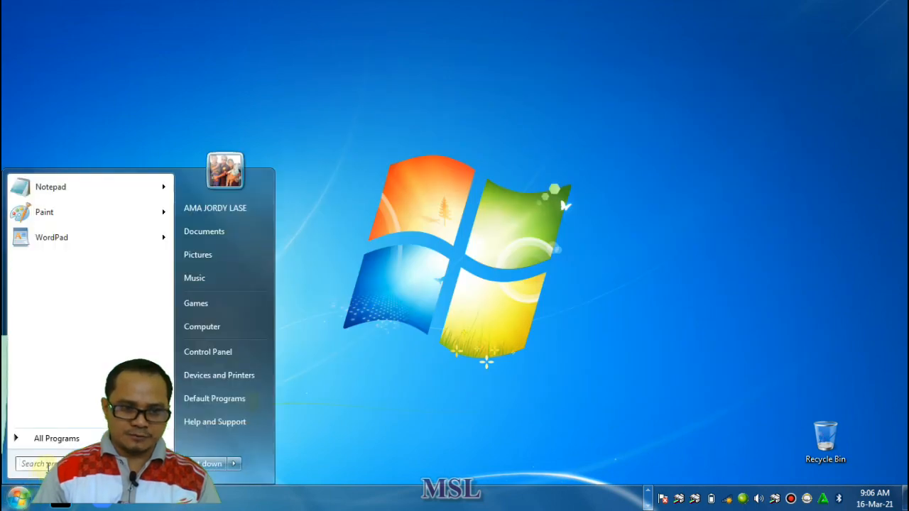
type("WOR")
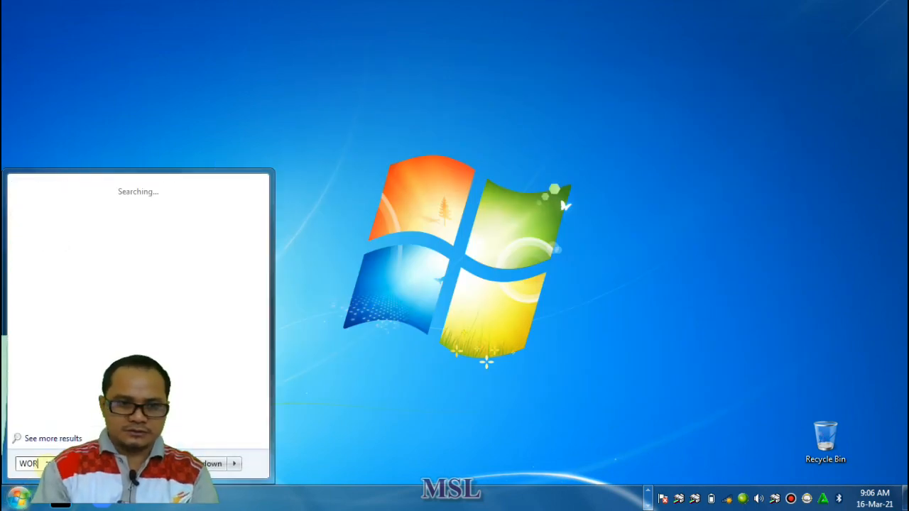
type("D")
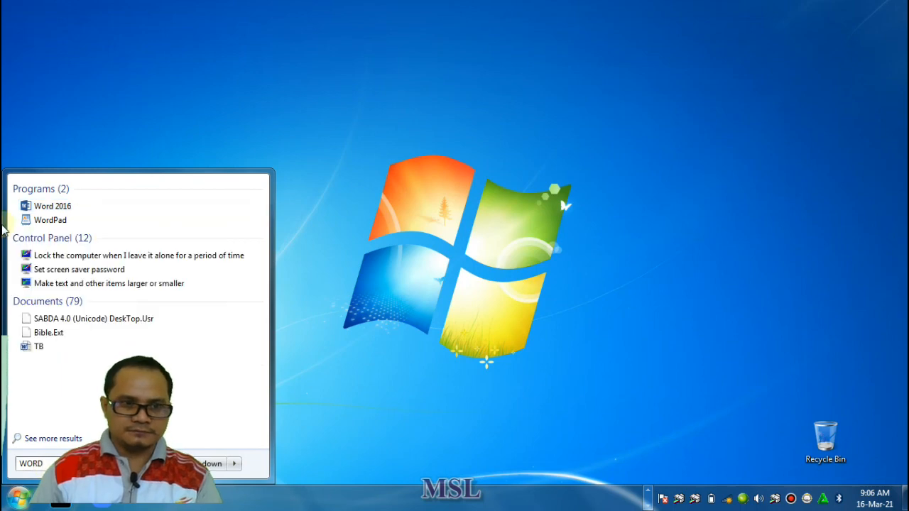
left_click(57, 221)
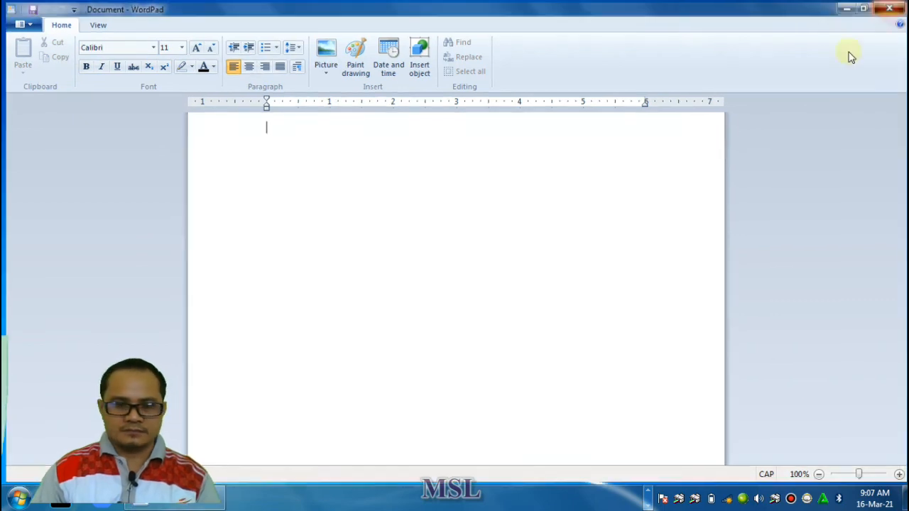
left_click(894, 6)
Search the computer's programs for "PAINT", launch Paint and close its blank canvas
left_click(15, 495)
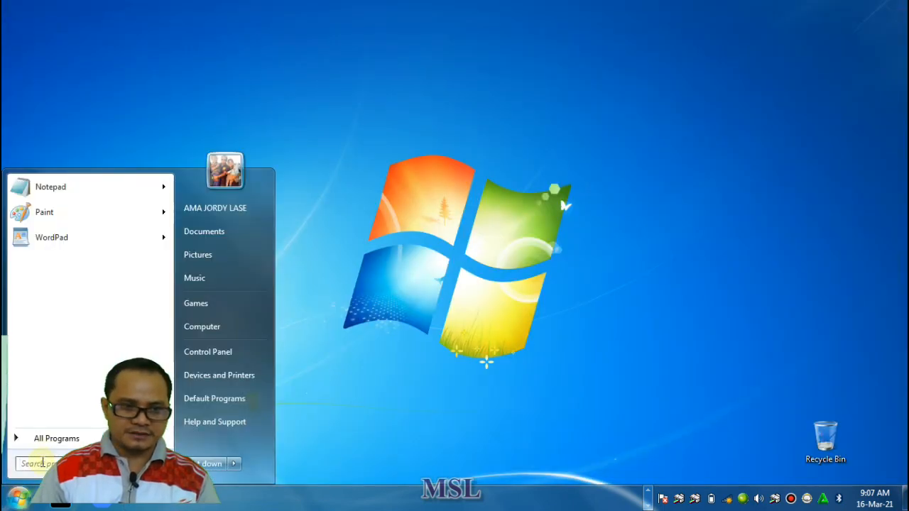
type("PAINT")
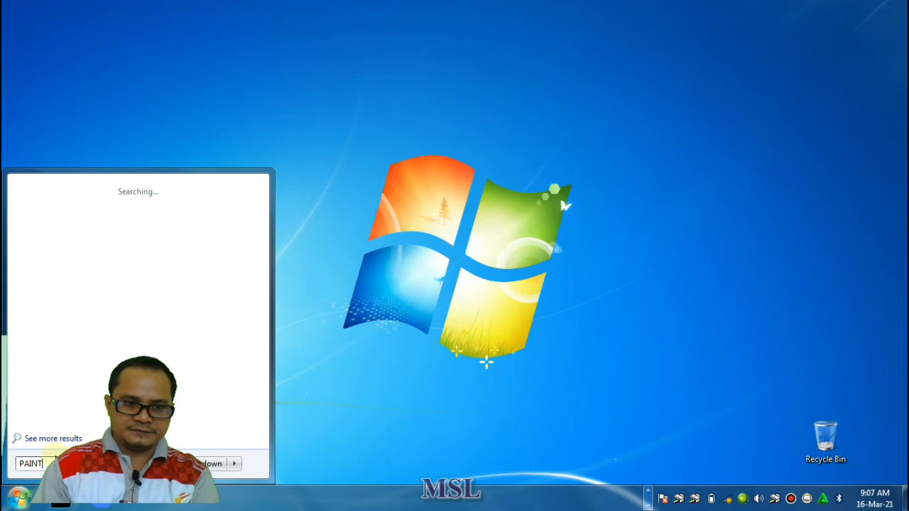
left_click(41, 206)
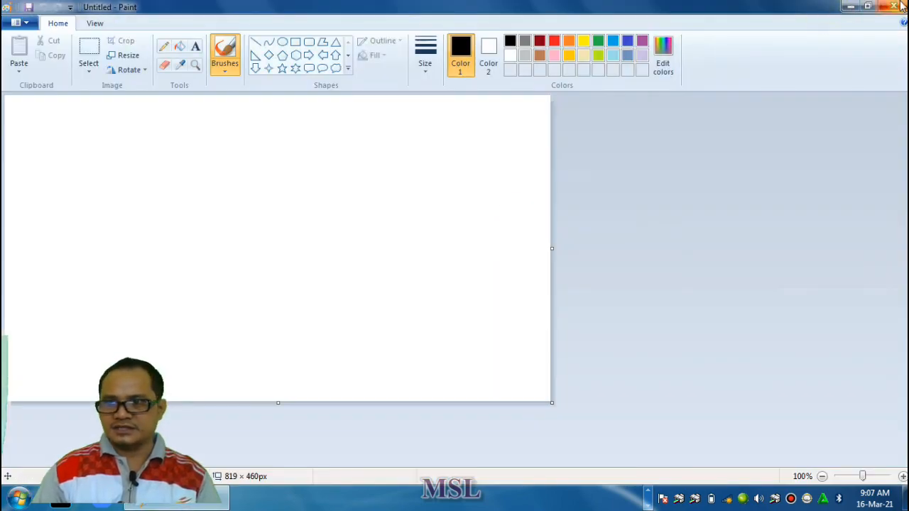
left_click(893, 7)
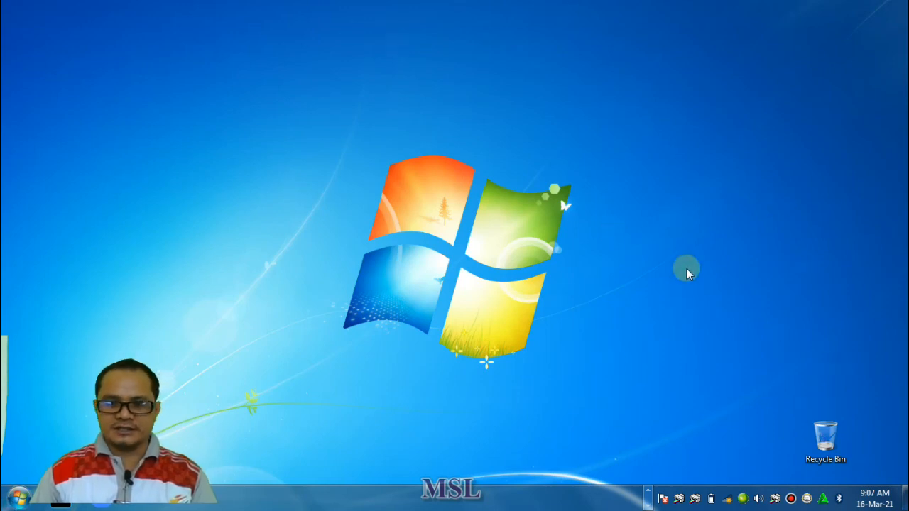
Launch Notepad from the Accessories folder in the full program list and close its blank window
left_click(16, 500)
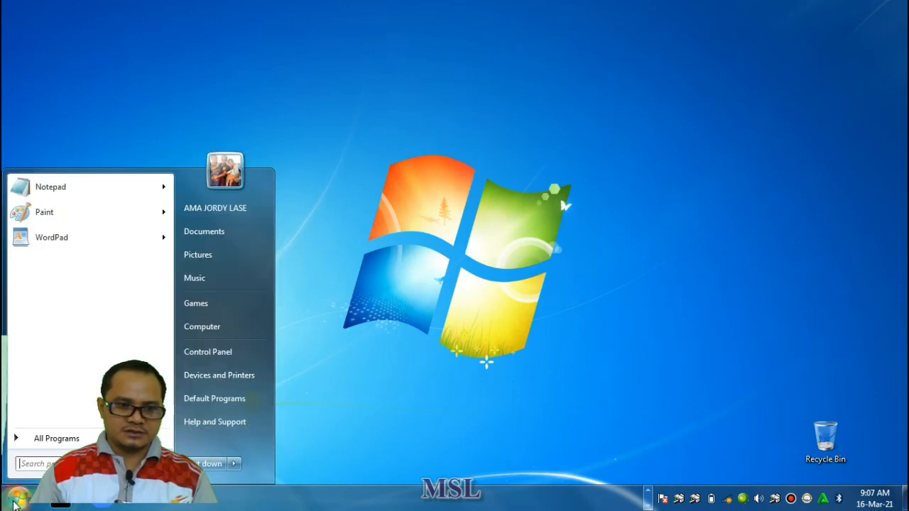
left_click(53, 440)
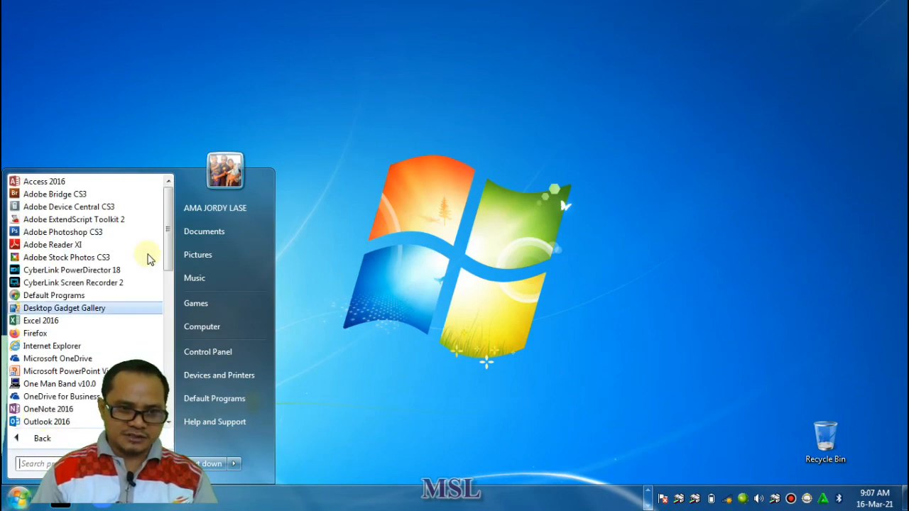
scroll(94, 254, "down", 5)
scroll(94, 254, "down", 5)
scroll(62, 291, "down", 2)
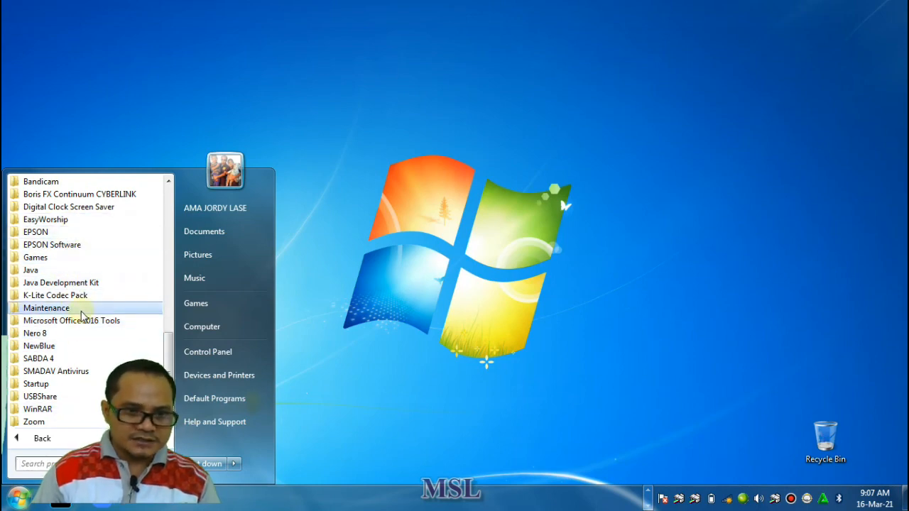
scroll(90, 243, "up", 3)
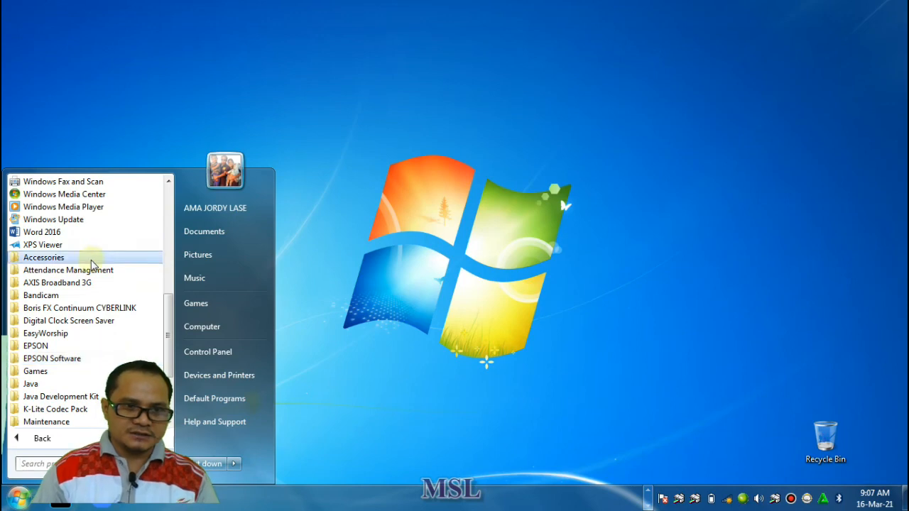
left_click(86, 260)
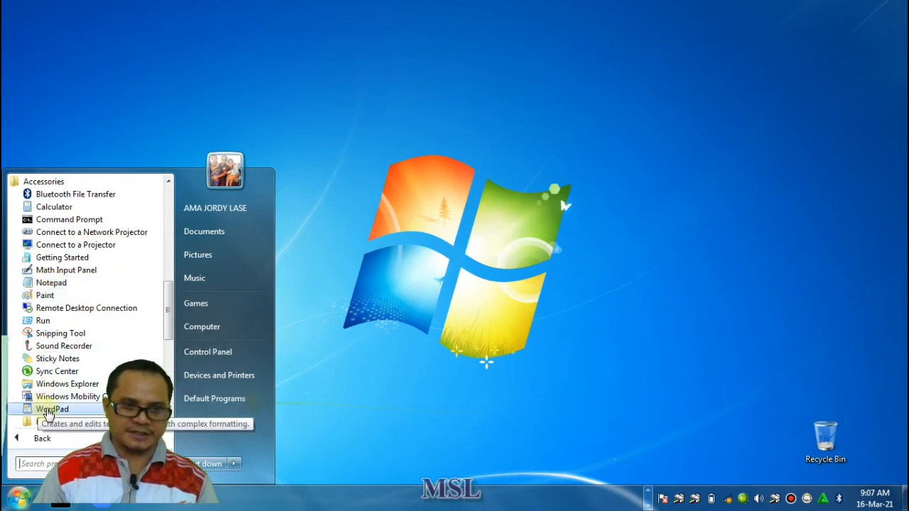
left_click(57, 284)
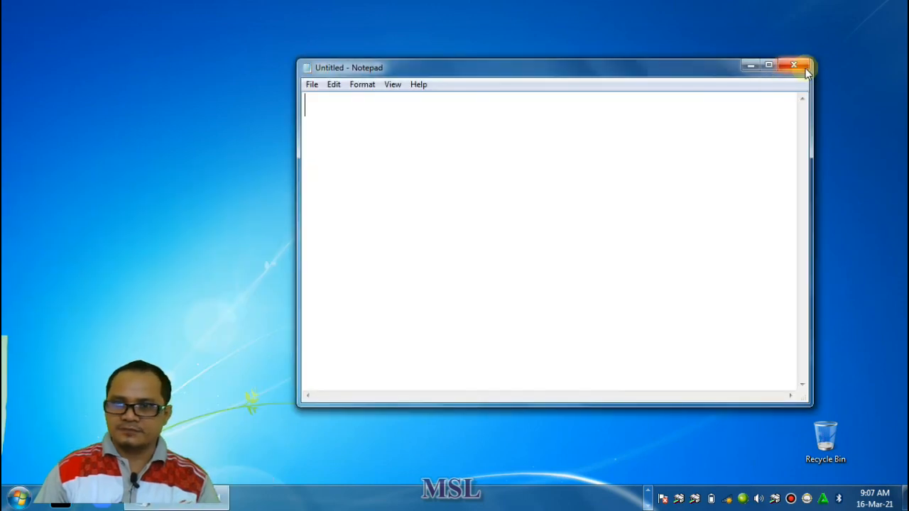
left_click(806, 71)
Launch WordPad from the Accessories folder in the full program list
left_click(16, 499)
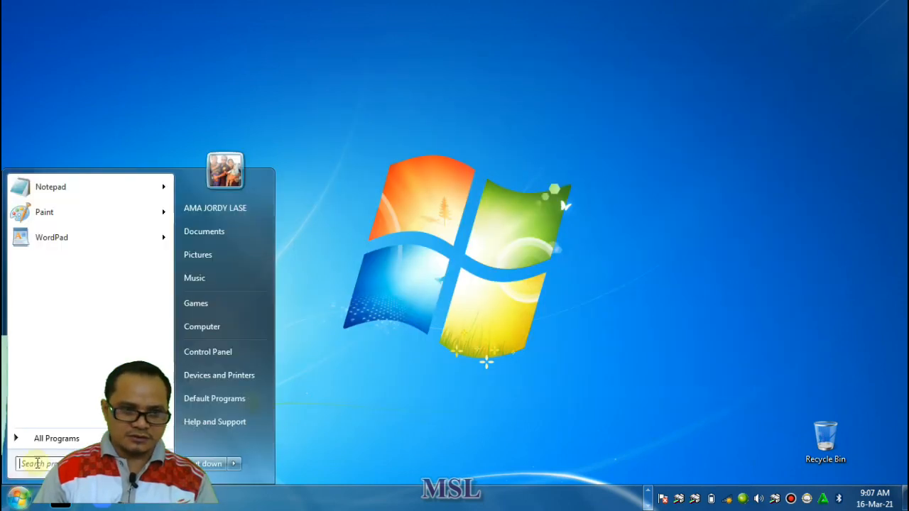
left_click(50, 439)
scroll(57, 284, "down", 1)
scroll(59, 213, "up", 1)
scroll(59, 199, "up", 3)
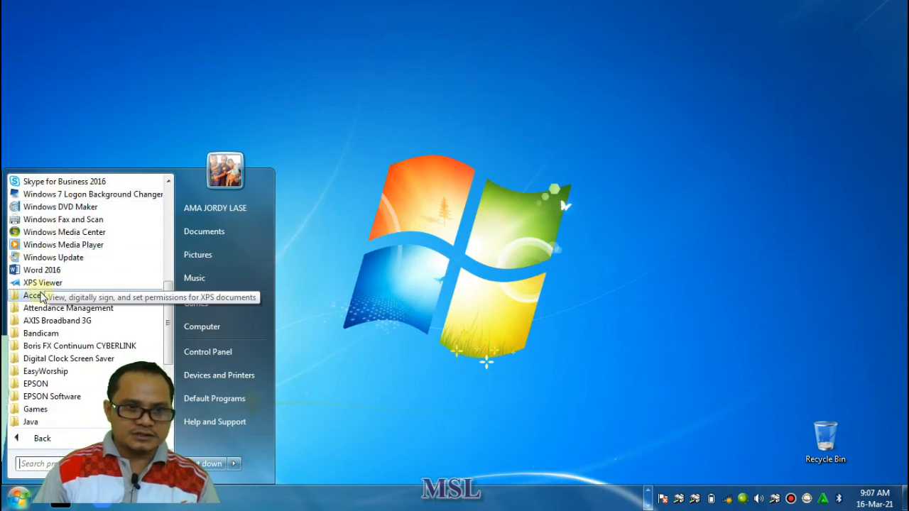
left_click(39, 294)
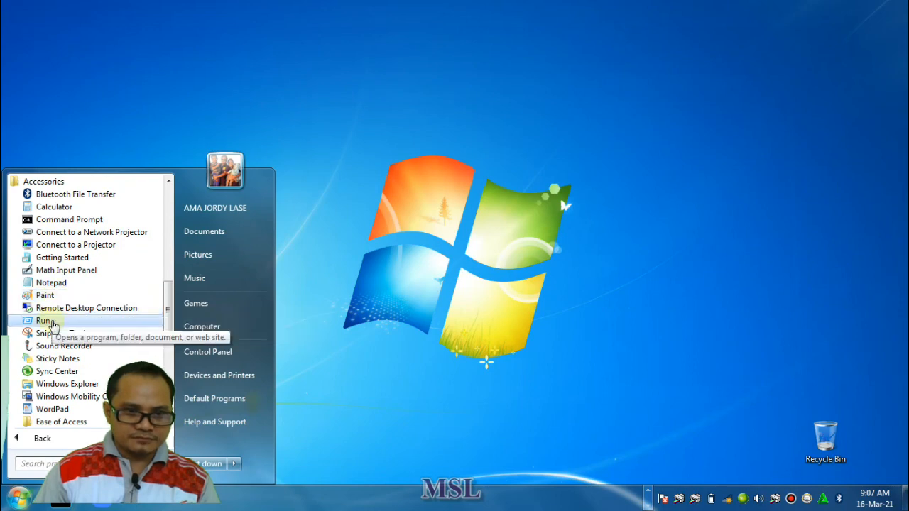
left_click(51, 410)
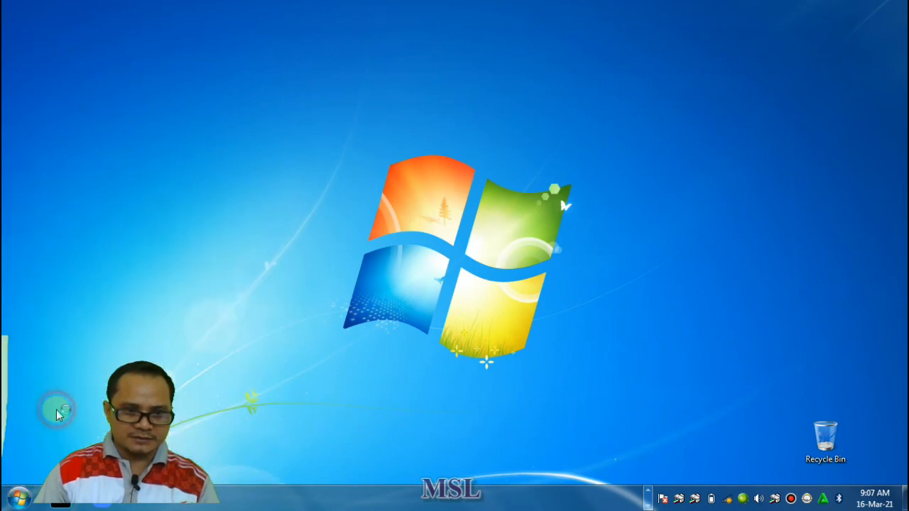